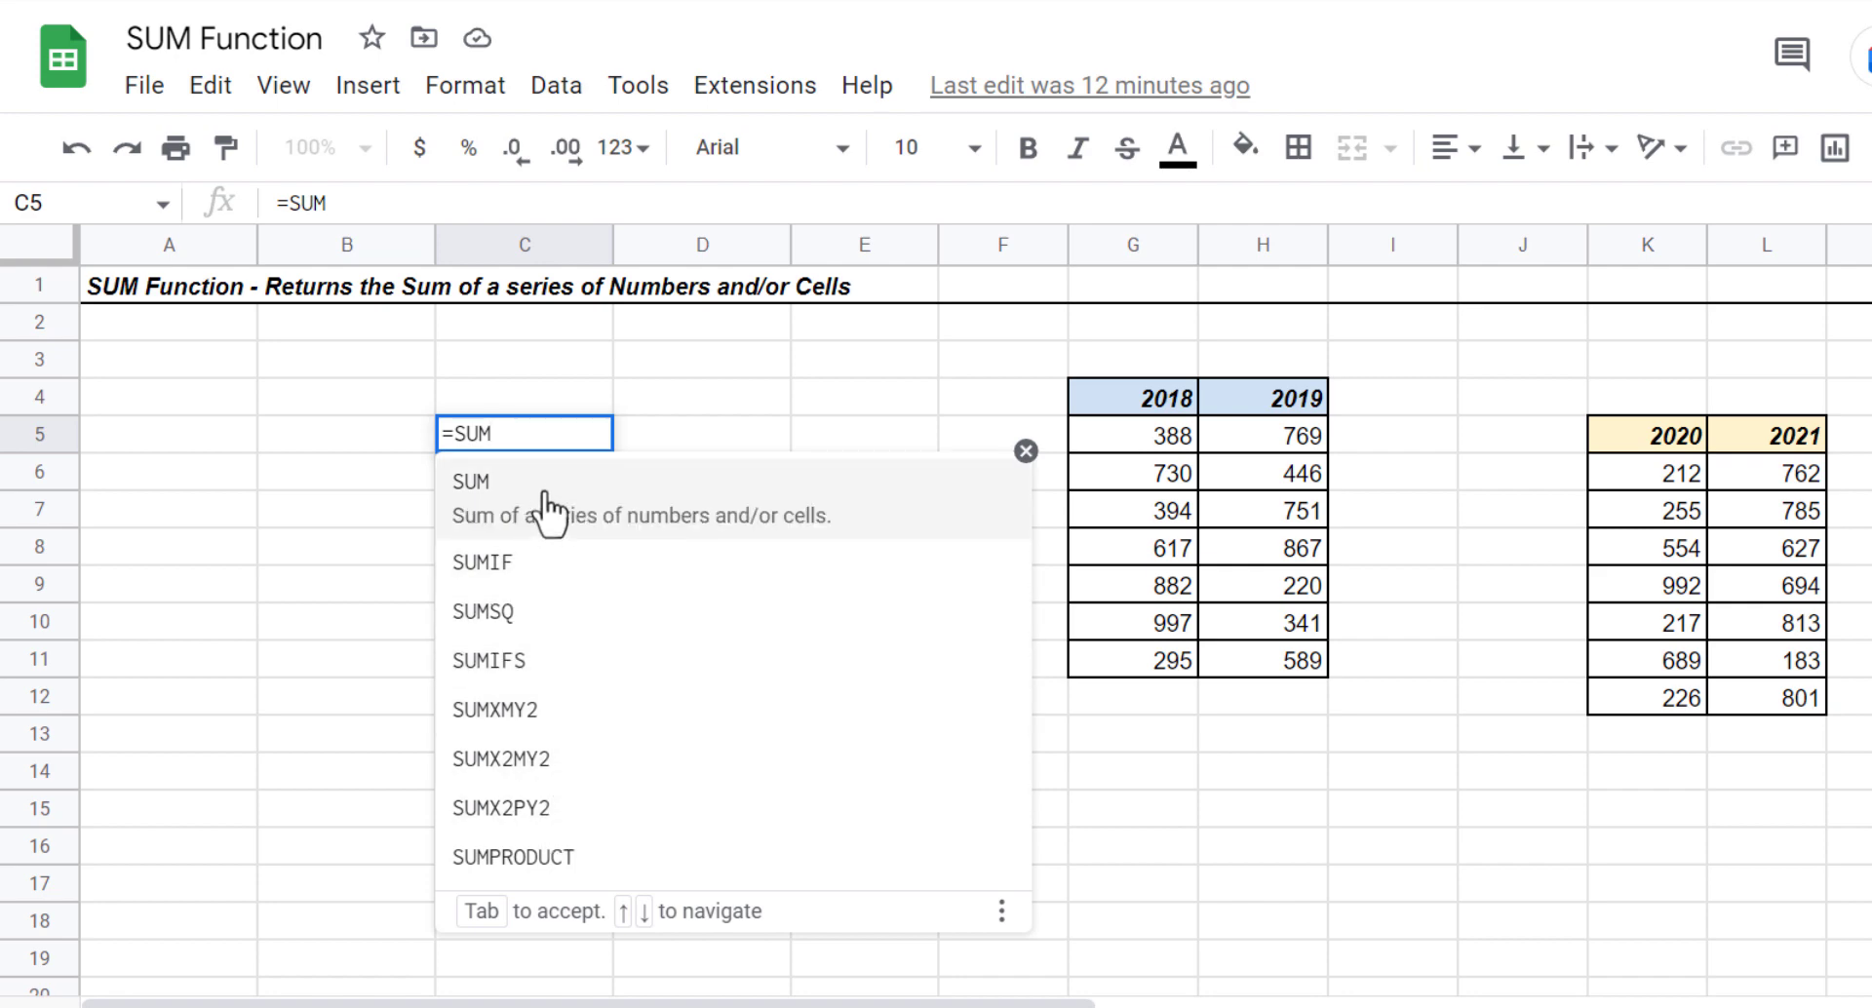
- Accept the SUM function suggestion in cell C5 and review its expanded argument help
{"action": "left_click", "coordinate": [514, 505]}
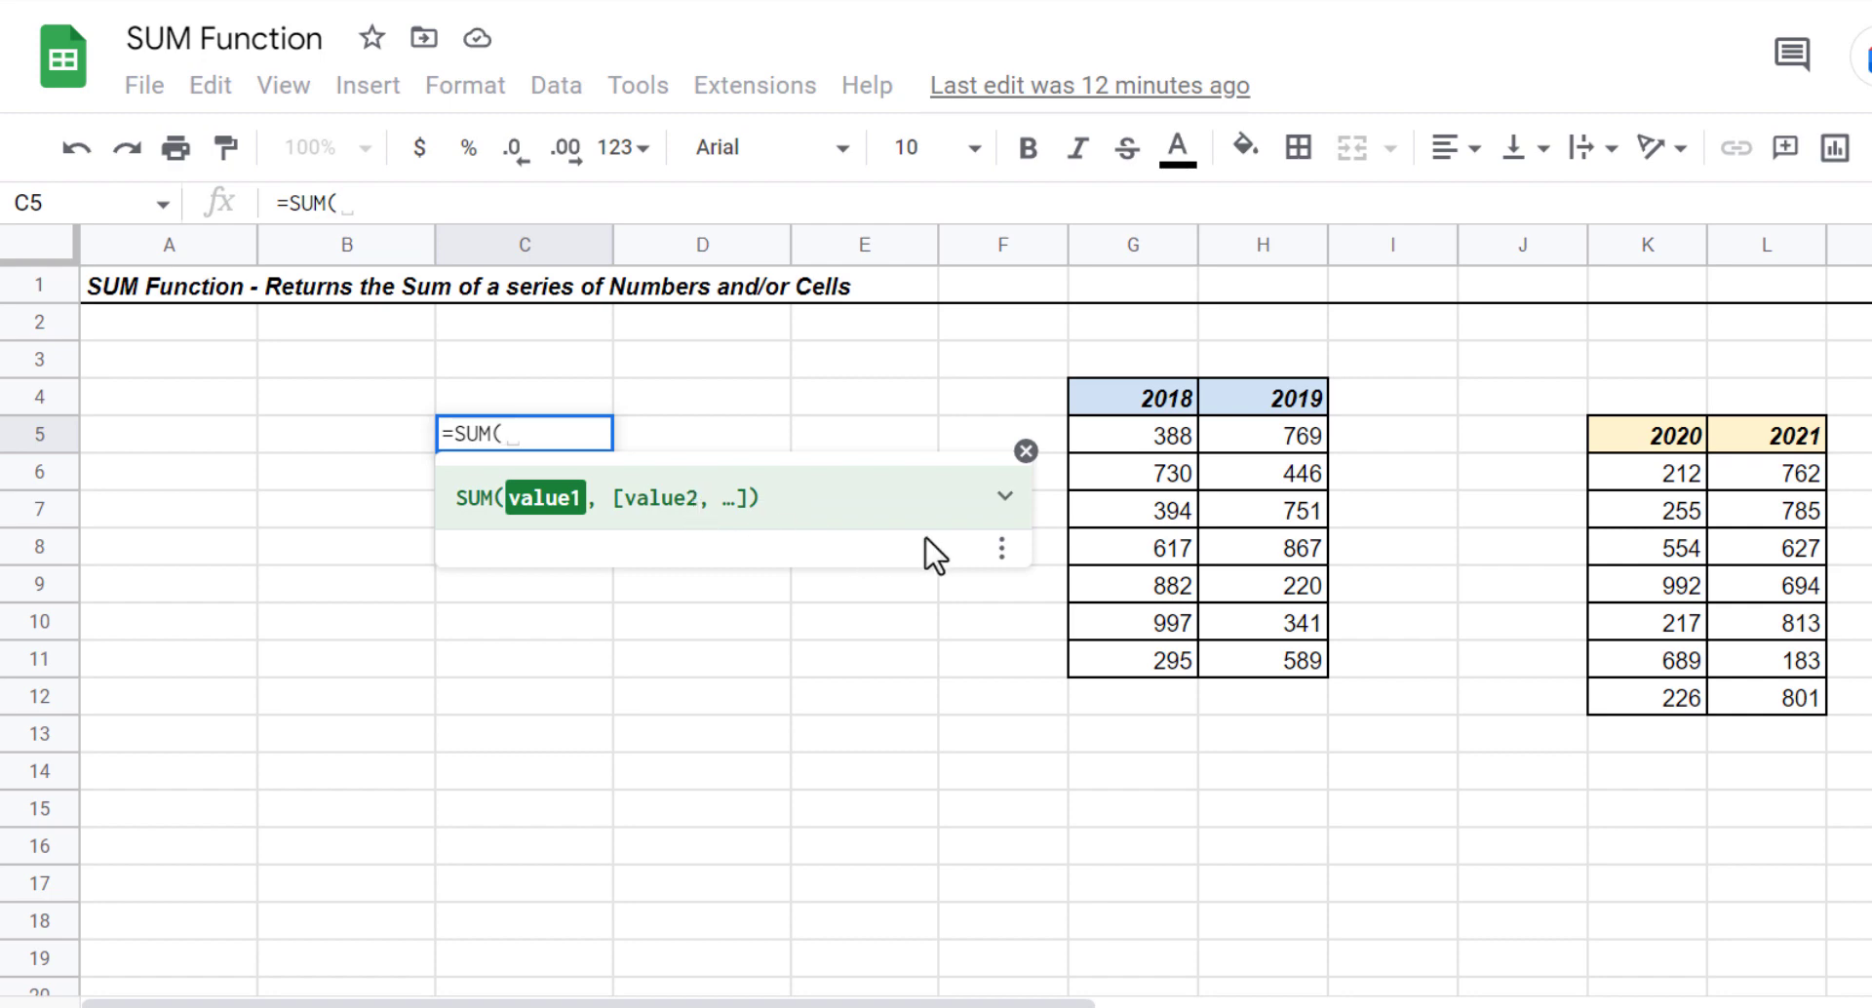
{"action": "left_click", "coordinate": [1004, 499]}
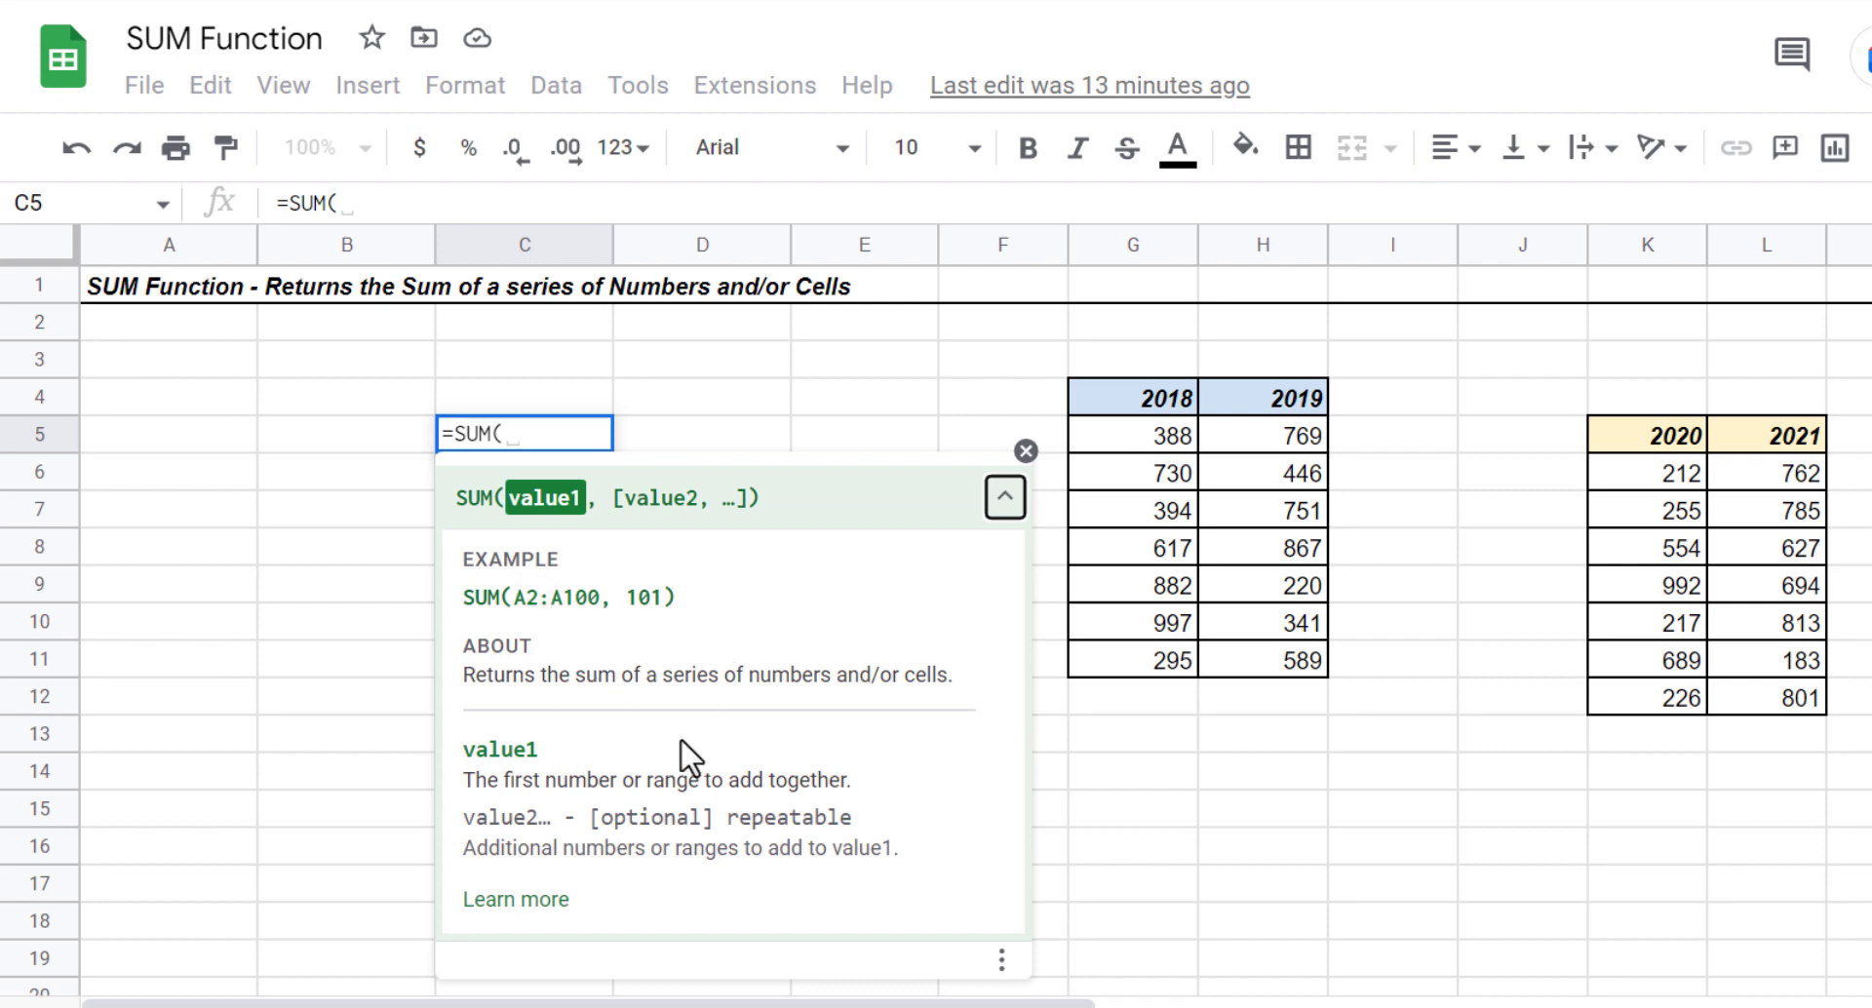
{"action": "left_click", "coordinate": [1008, 500]}
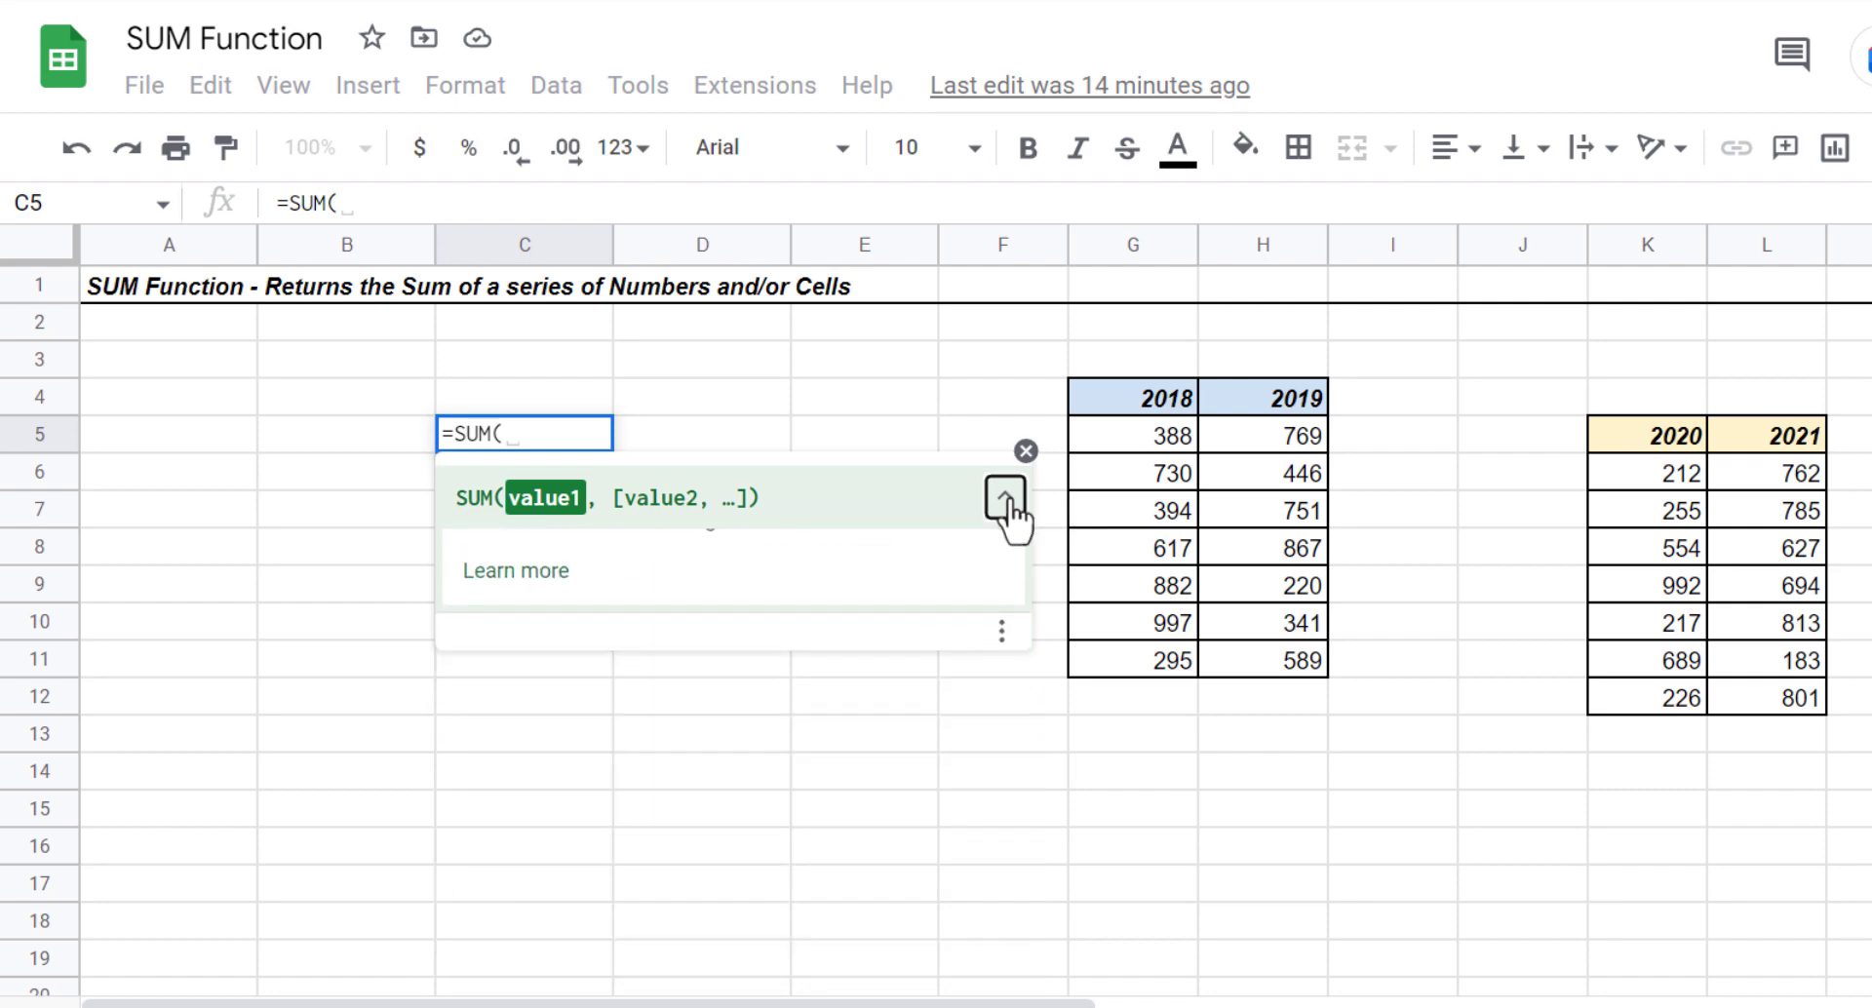
- Complete the SUM formula in cell C5 with the numbers 10, 15 and 20 as its arguments
{"action": "left_click", "coordinate": [522, 436]}
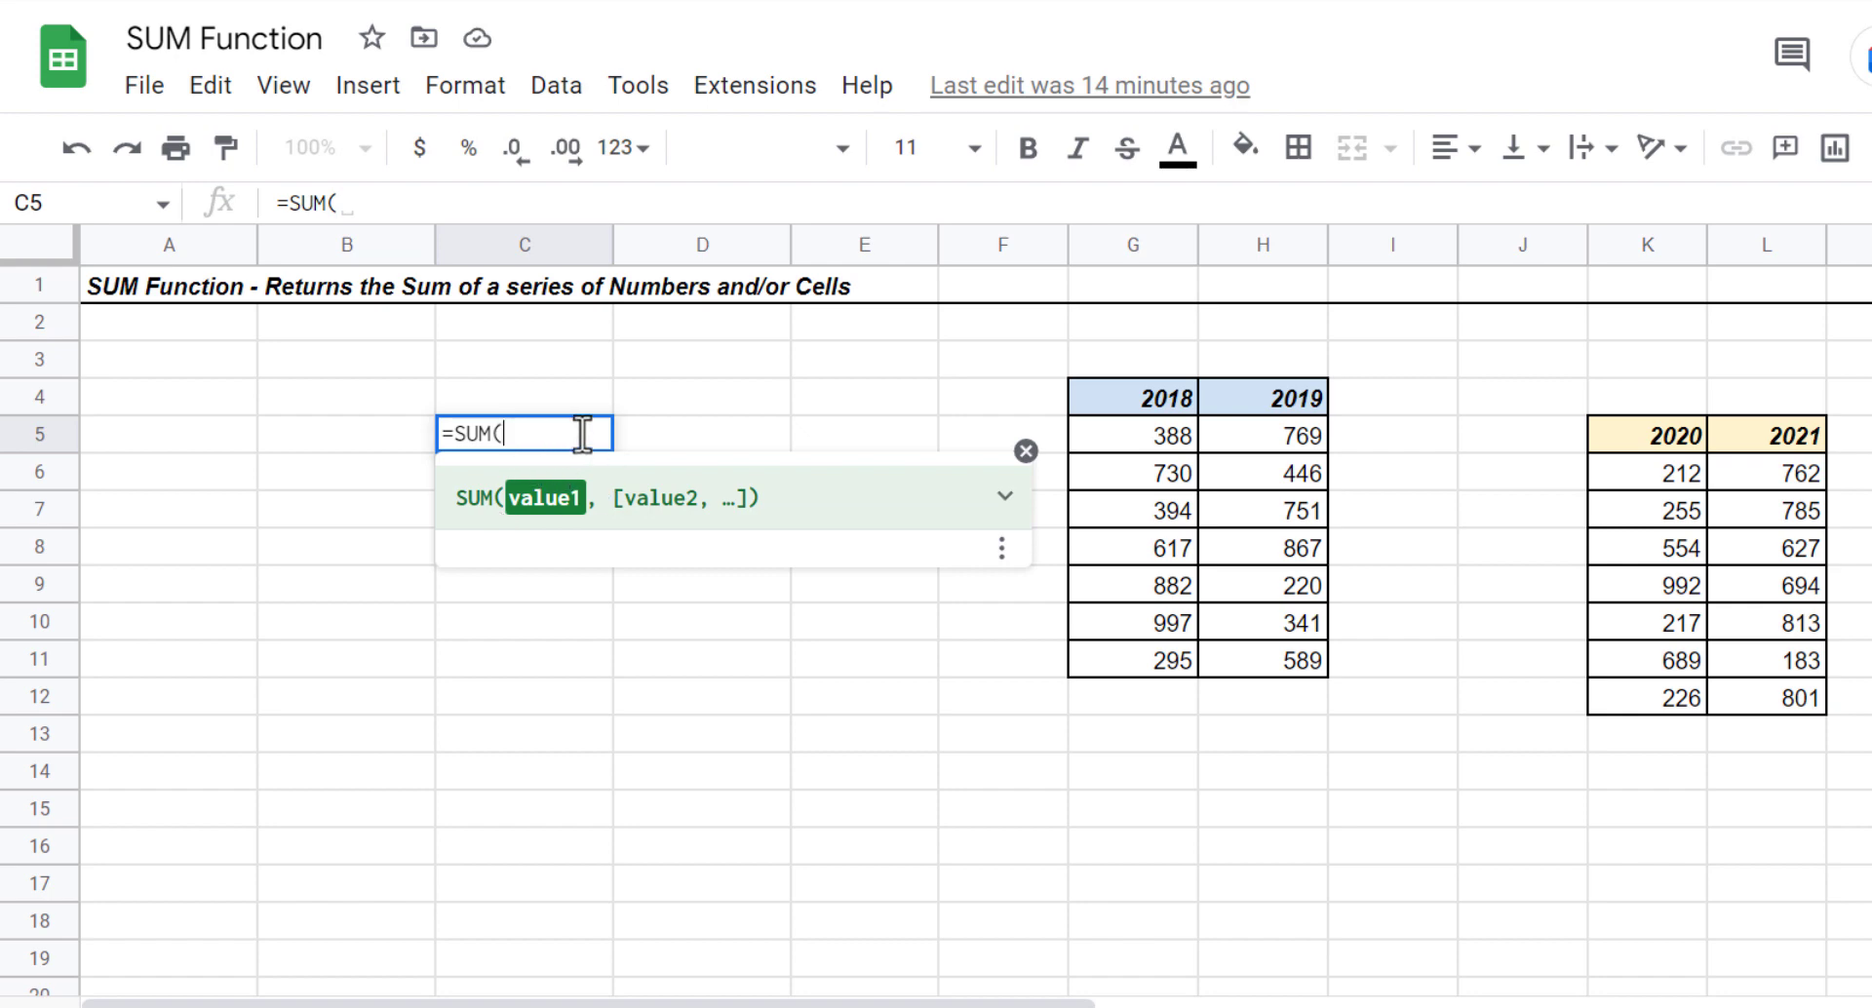
{"action": "type", "text": "10, "}
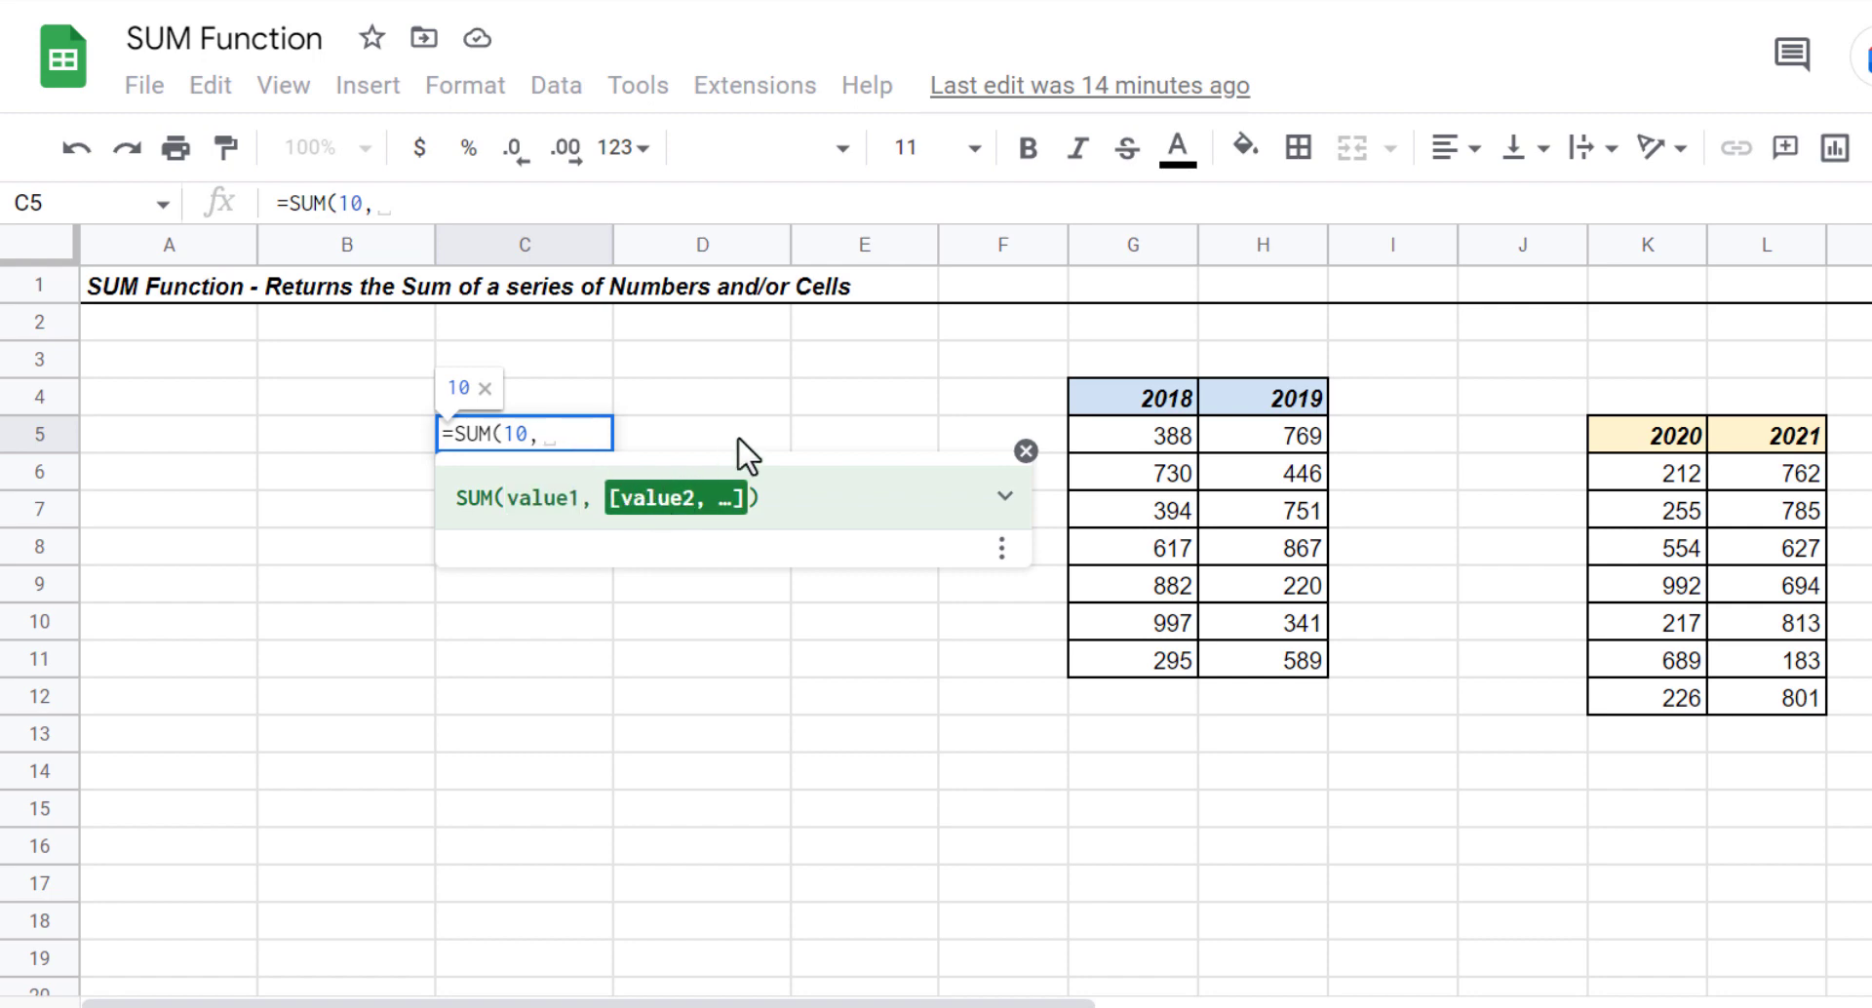
{"action": "type", "text": "15"}
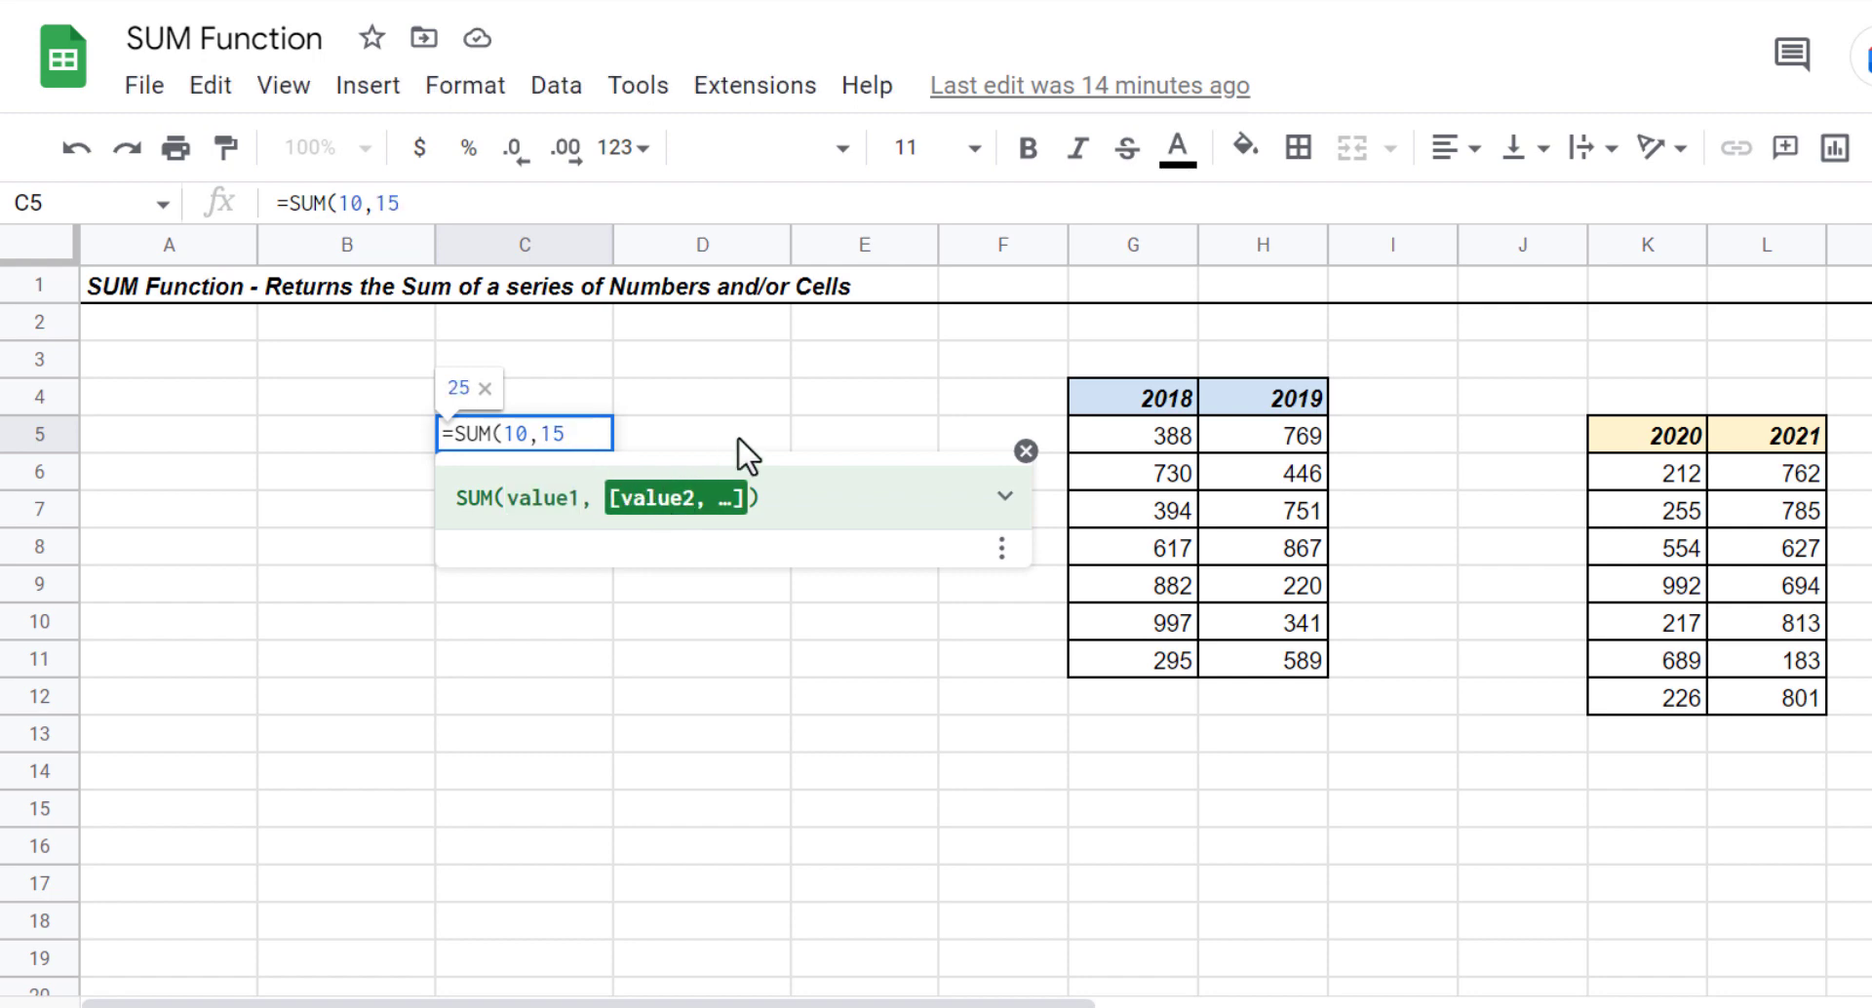
{"action": "type", "text": ","}
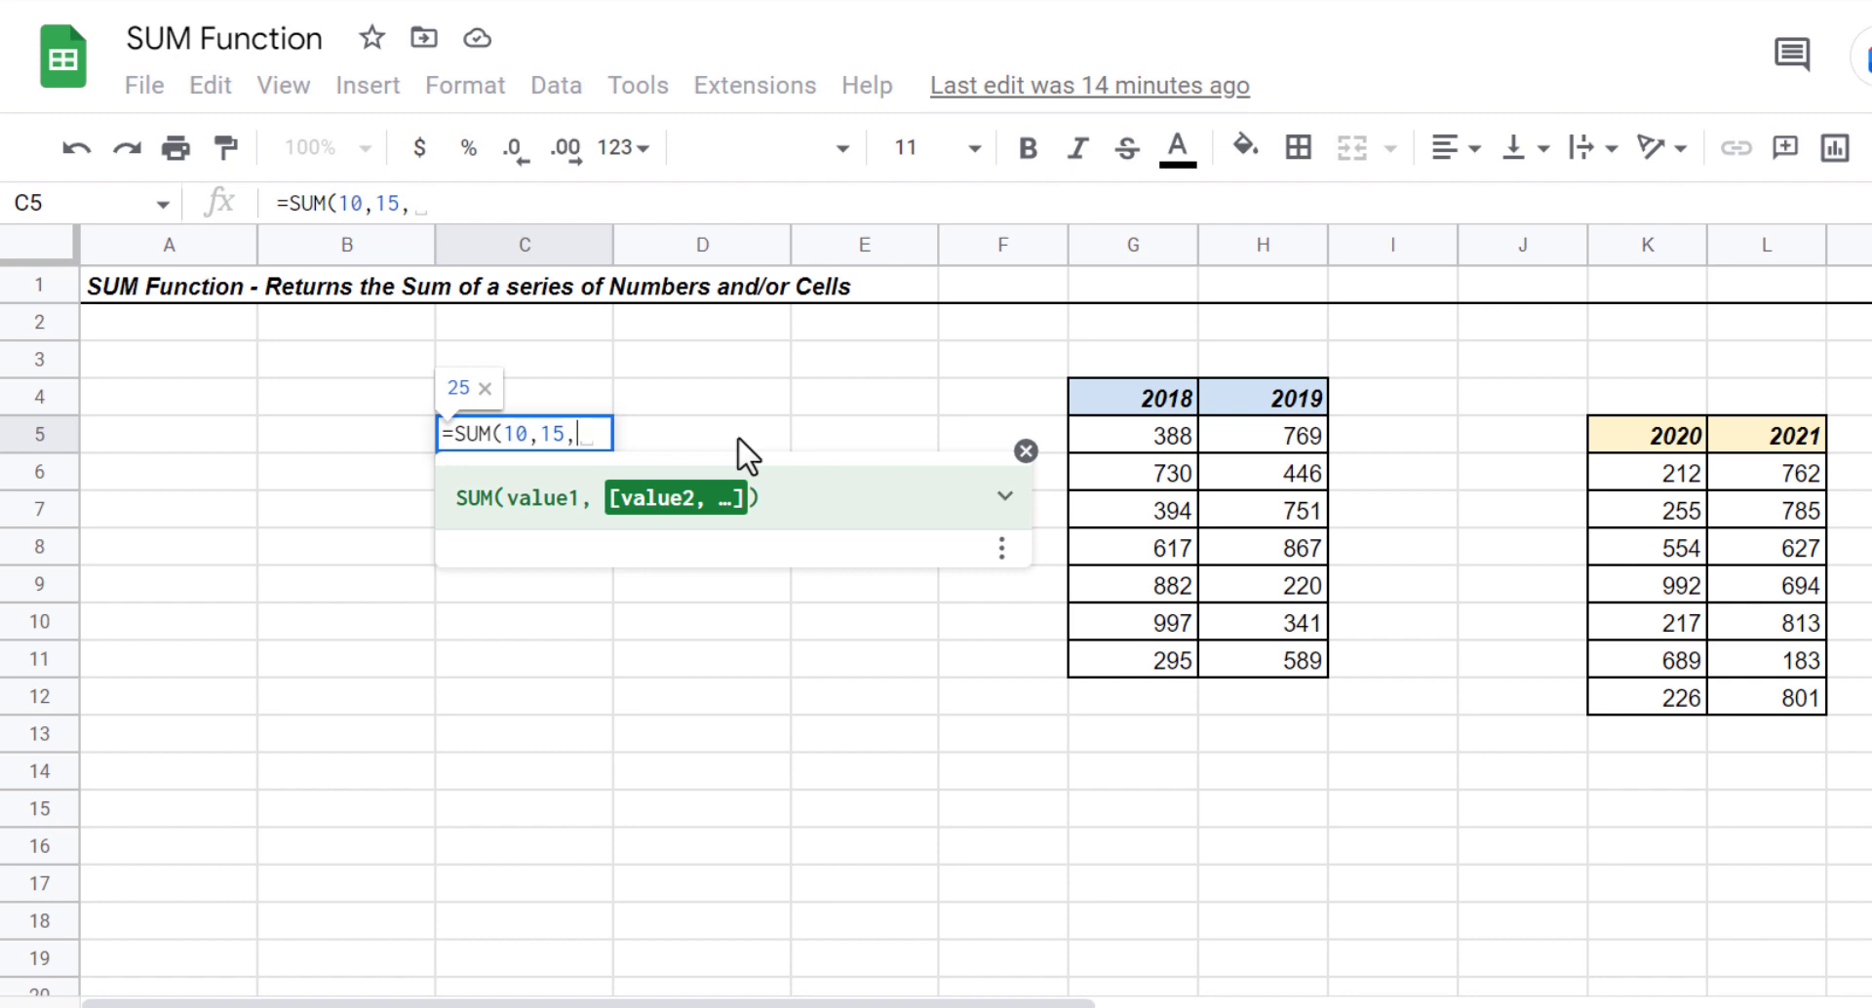
{"action": "type", "text": "20"}
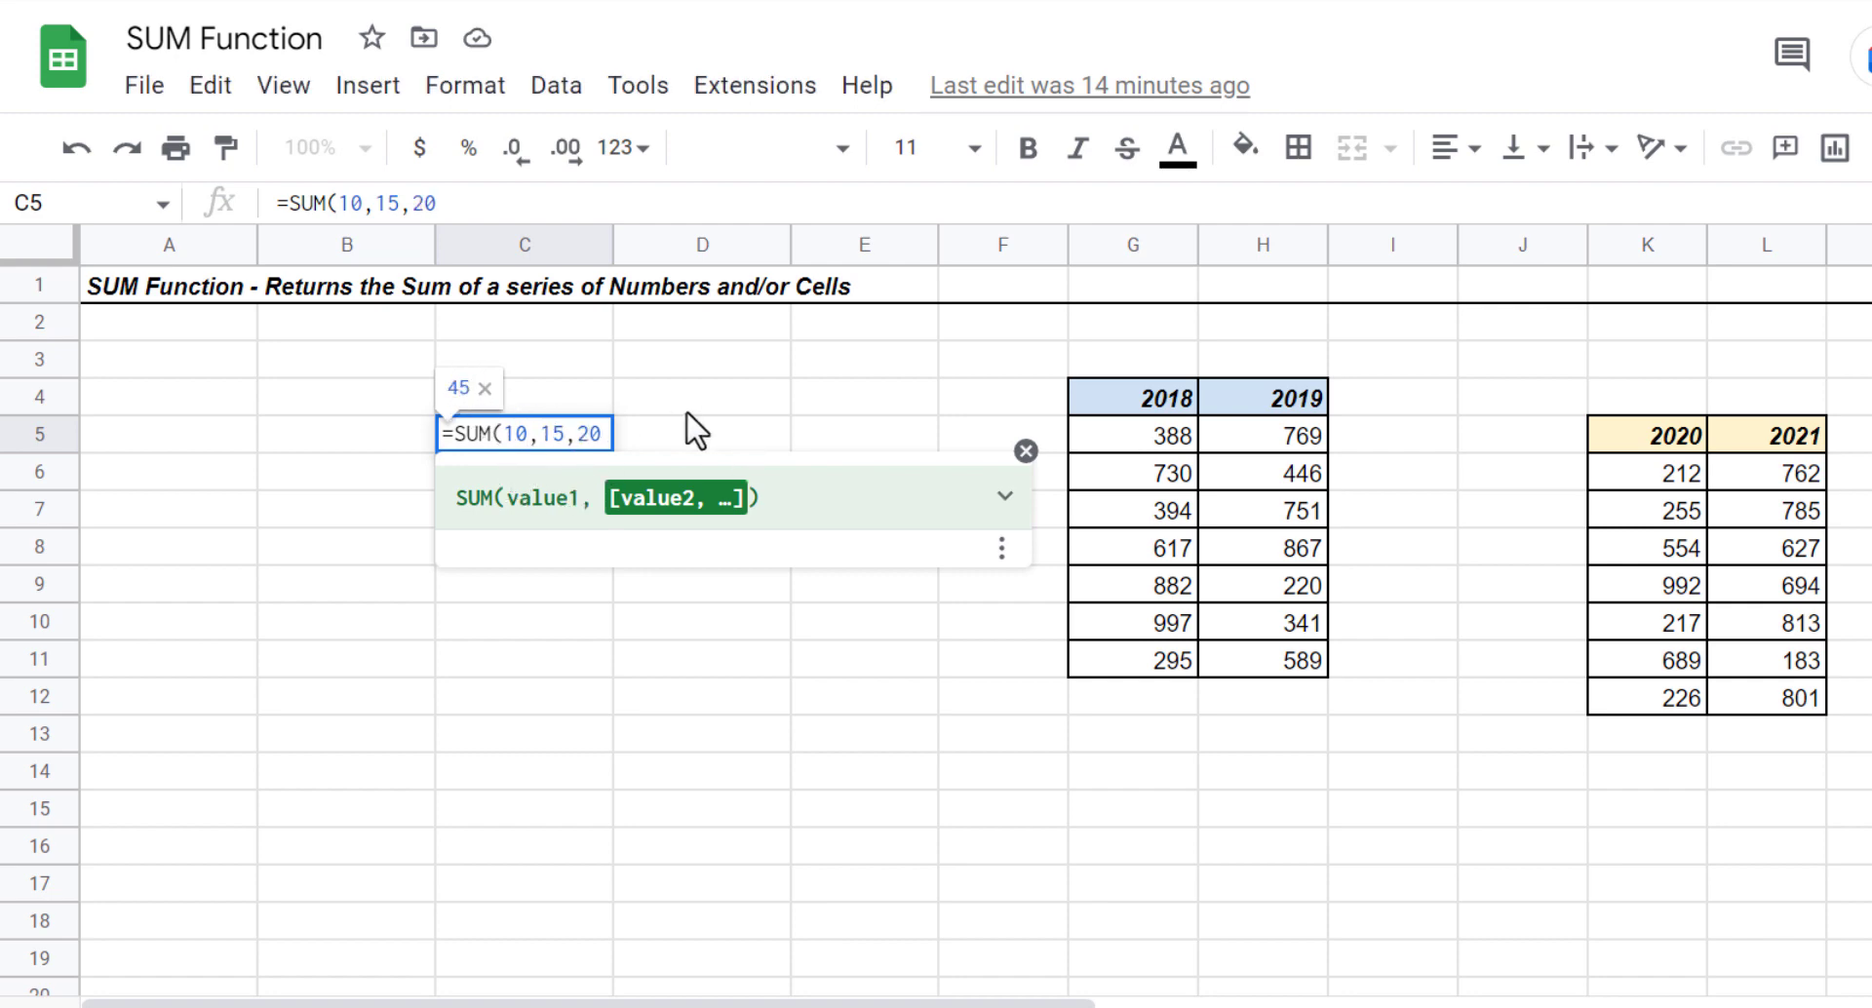
{"action": "type", "text": ")"}
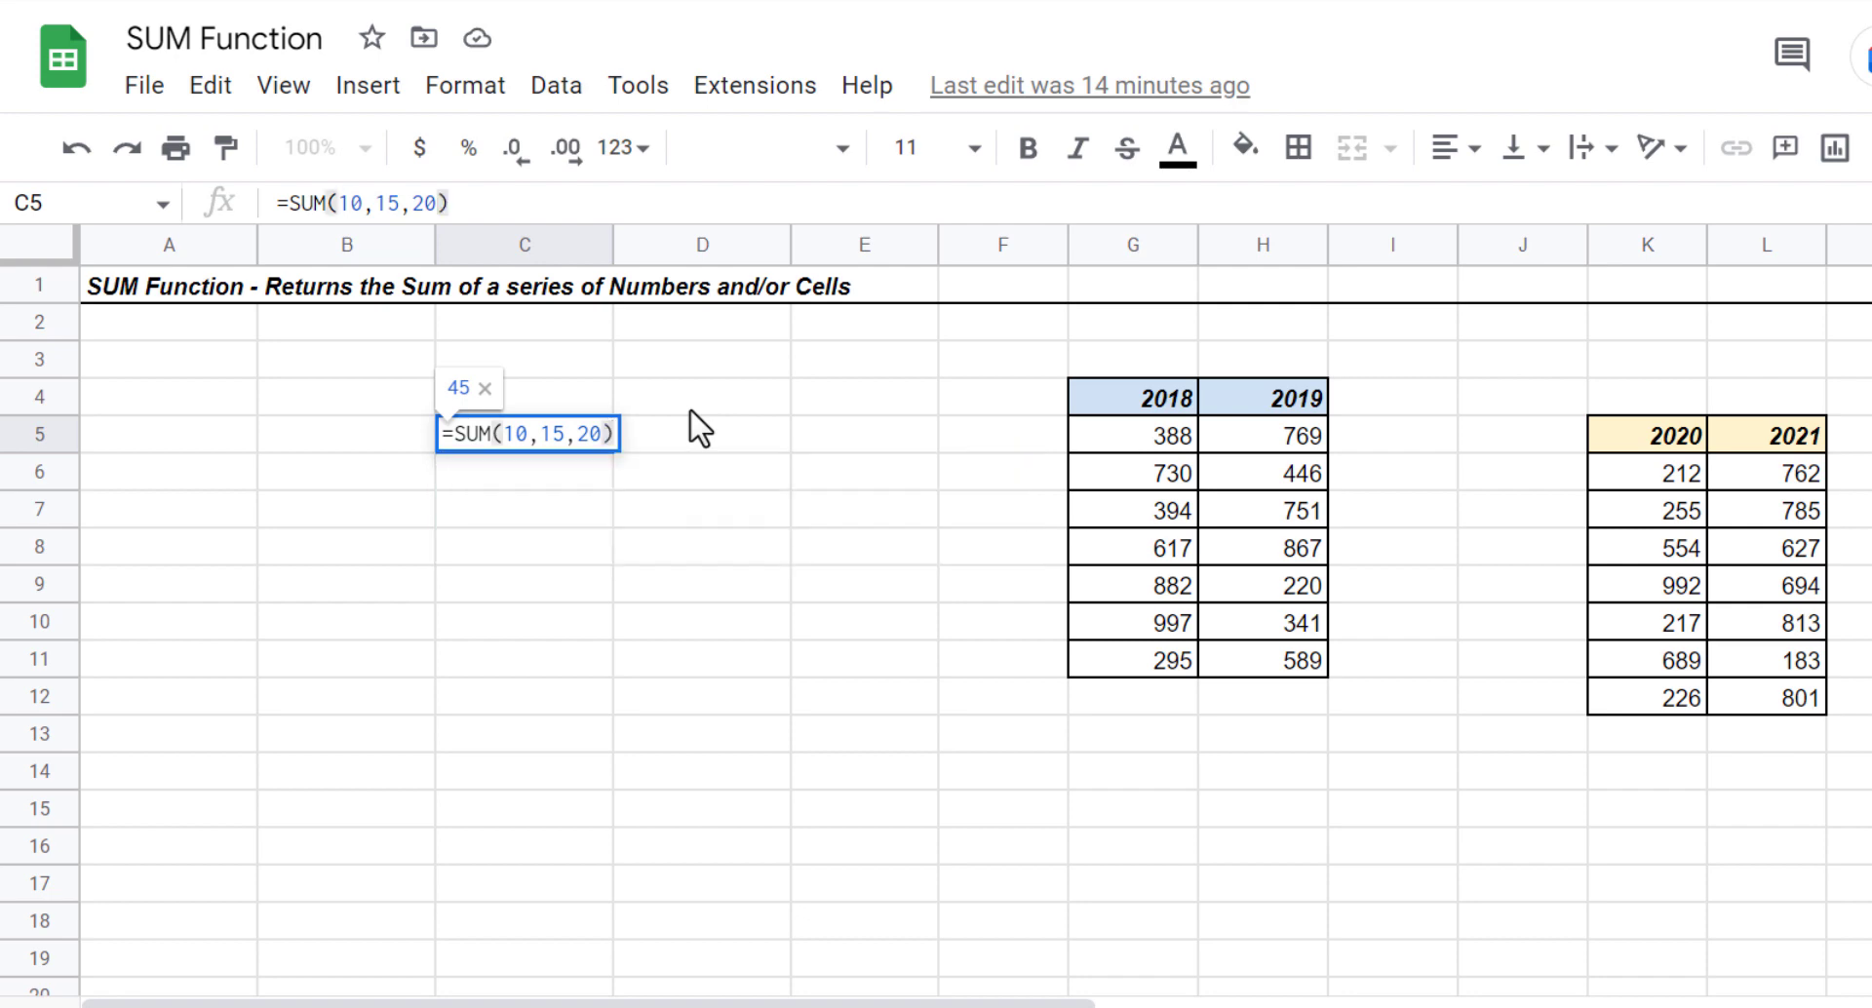
{"action": "key", "text": "Return"}
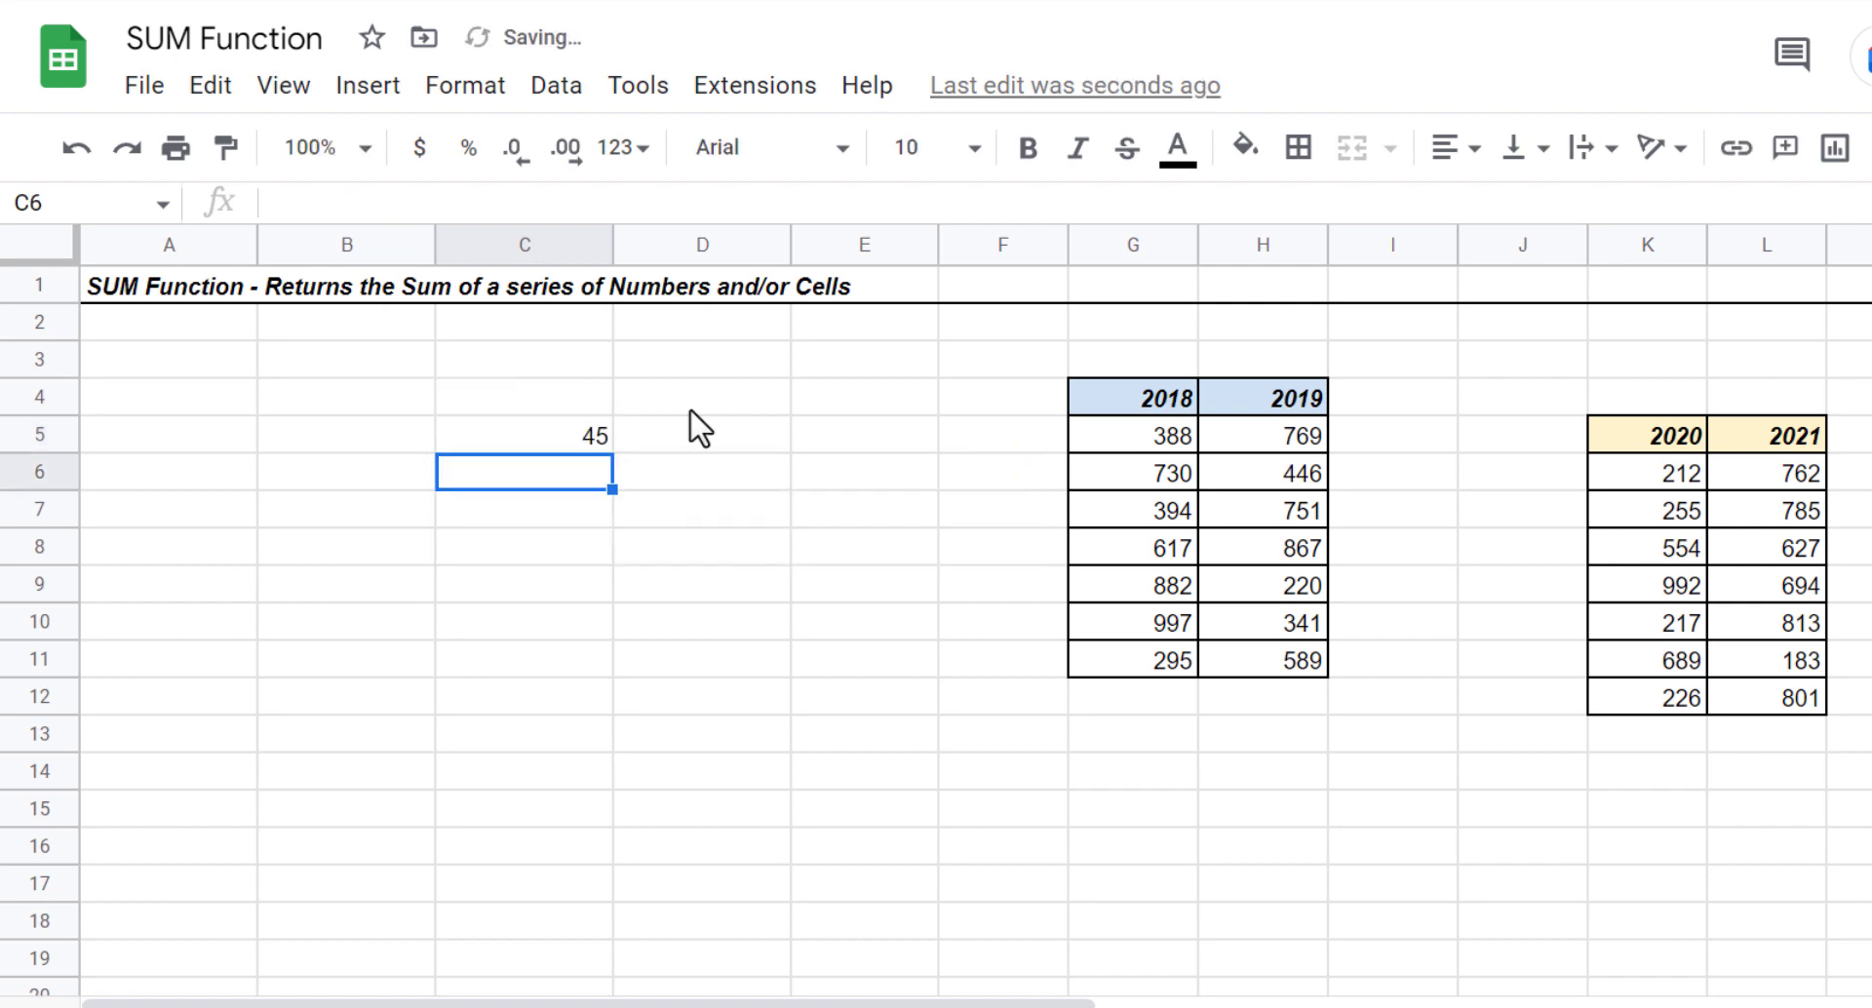
- Change the second argument of the SUM formula in cell C5 to 30 and reselect the cell
{"action": "left_click", "coordinate": [537, 445]}
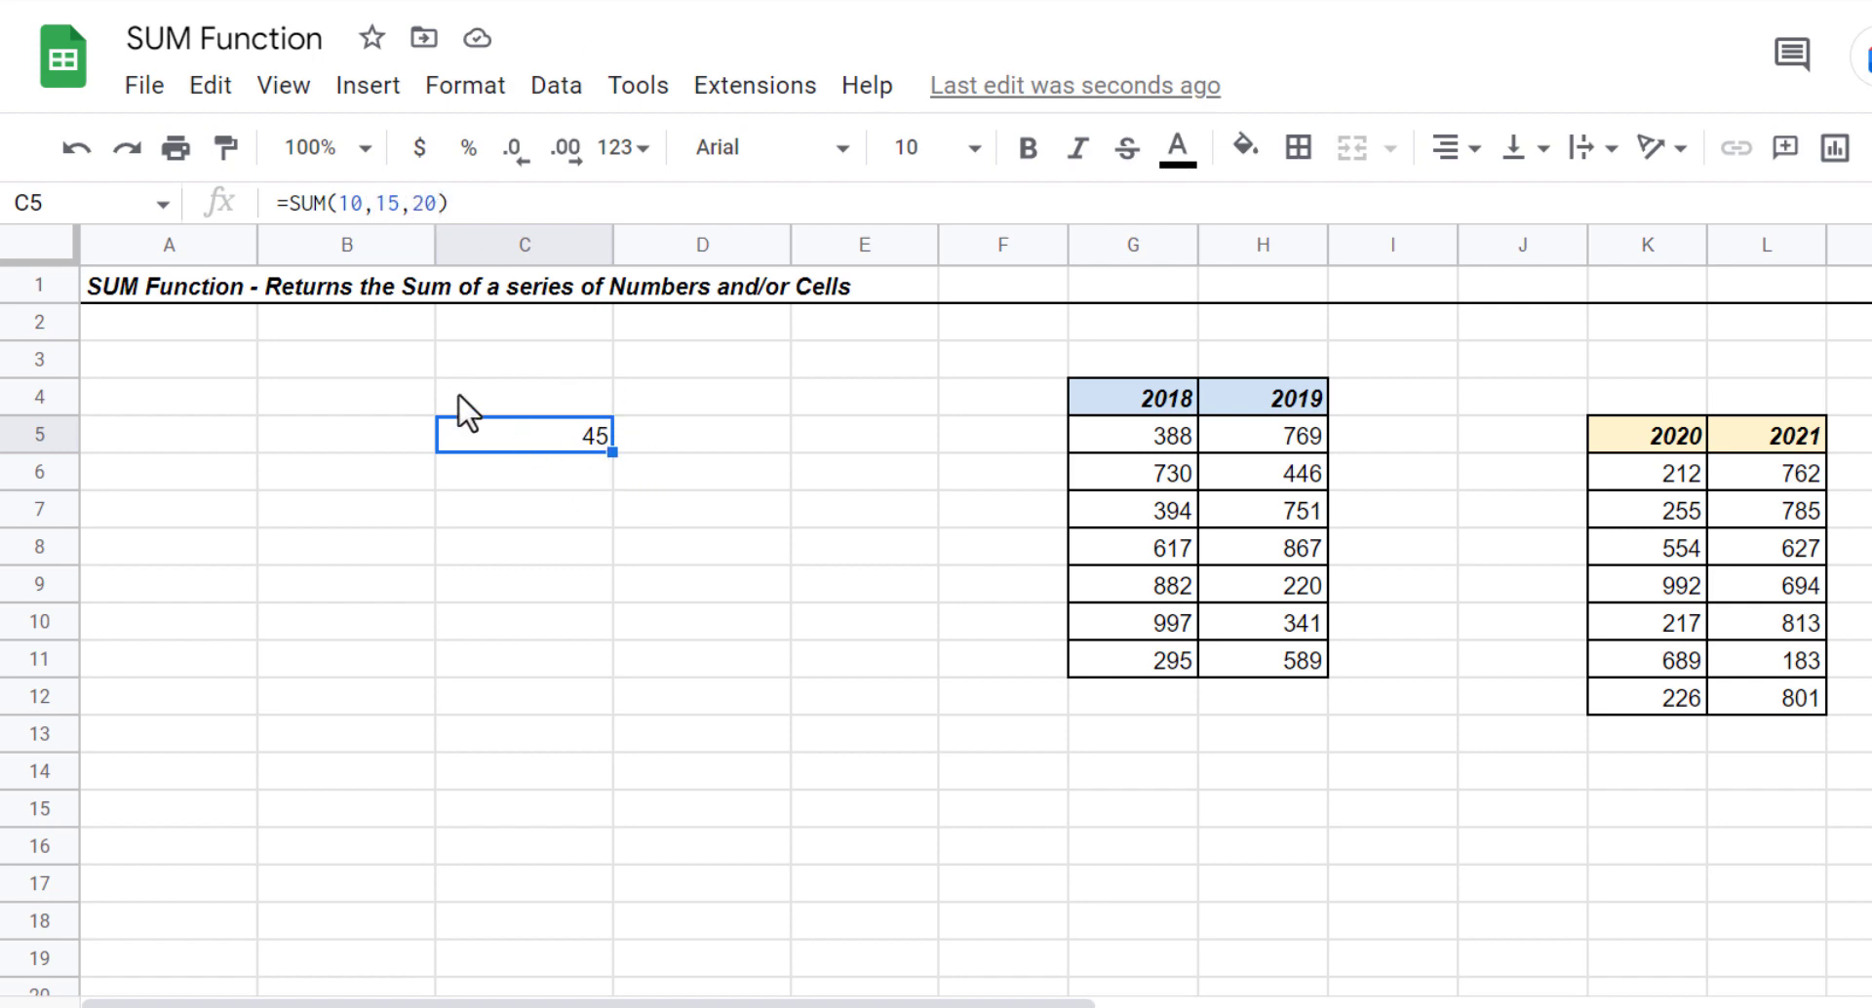
{"action": "left_click_drag", "start_coordinate": [376, 203], "coordinate": [398, 205]}
{"action": "type", "text": "30"}
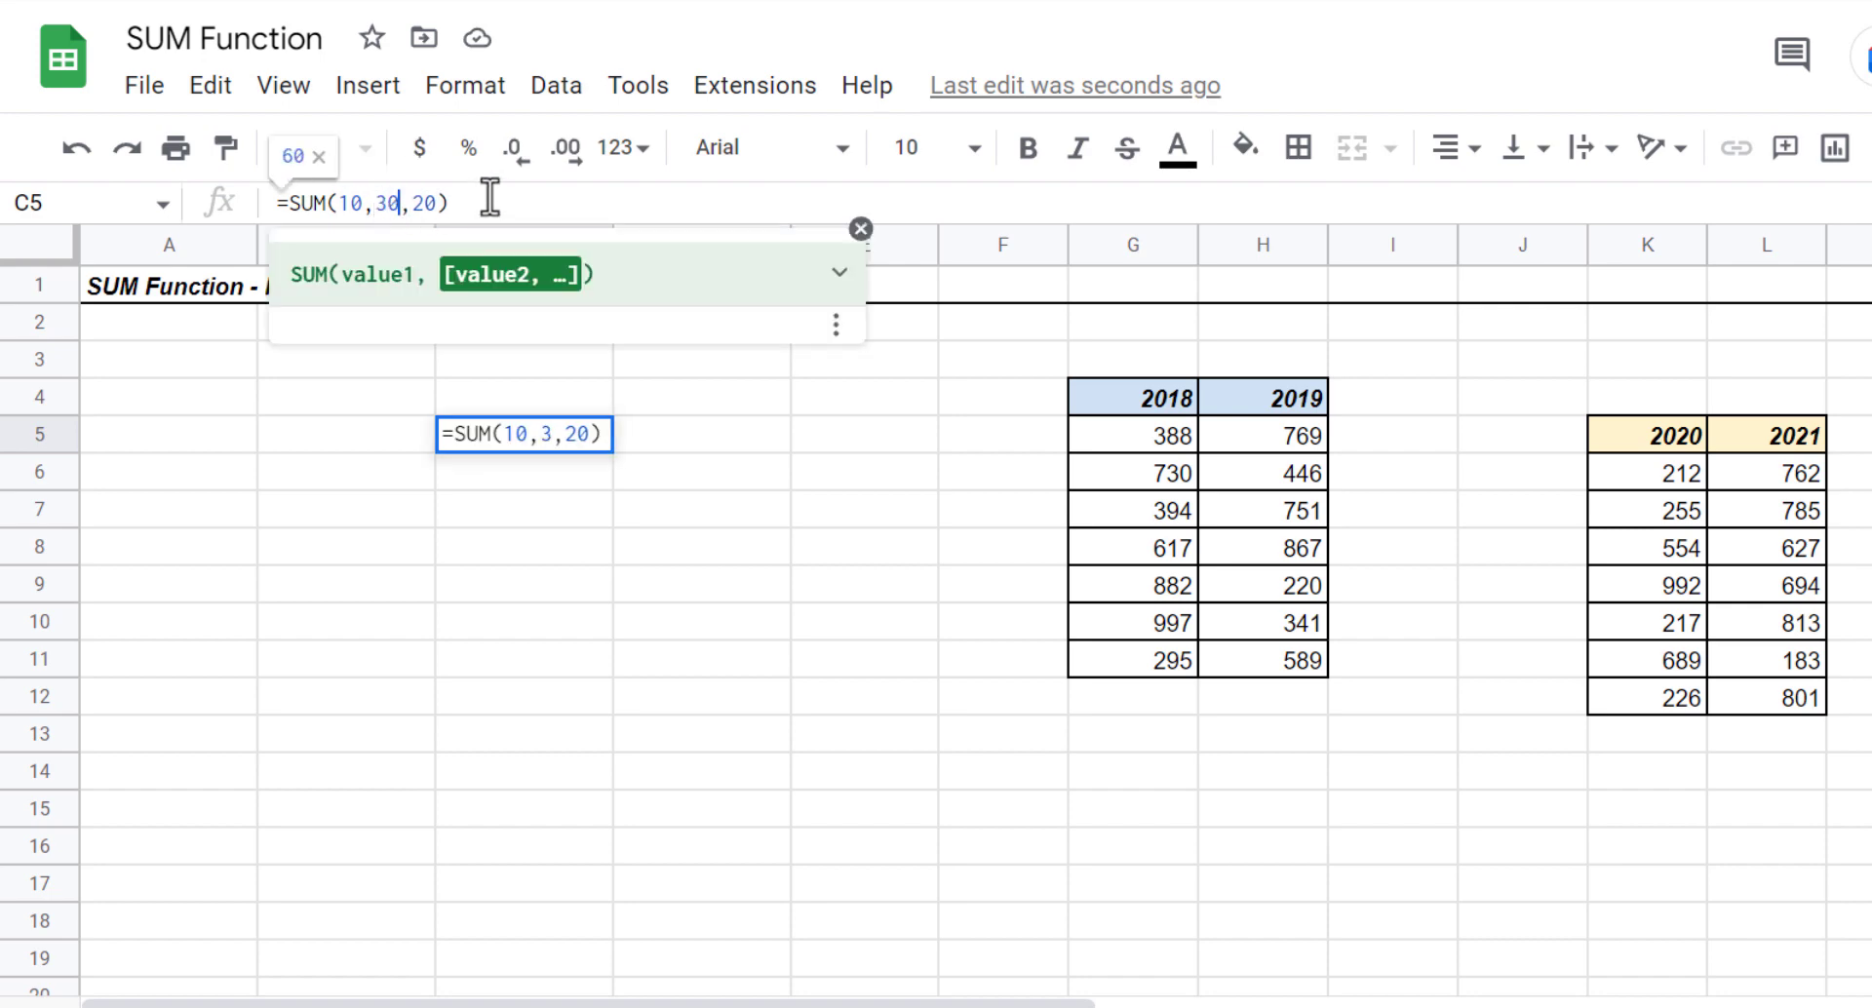
{"action": "key", "text": "Return"}
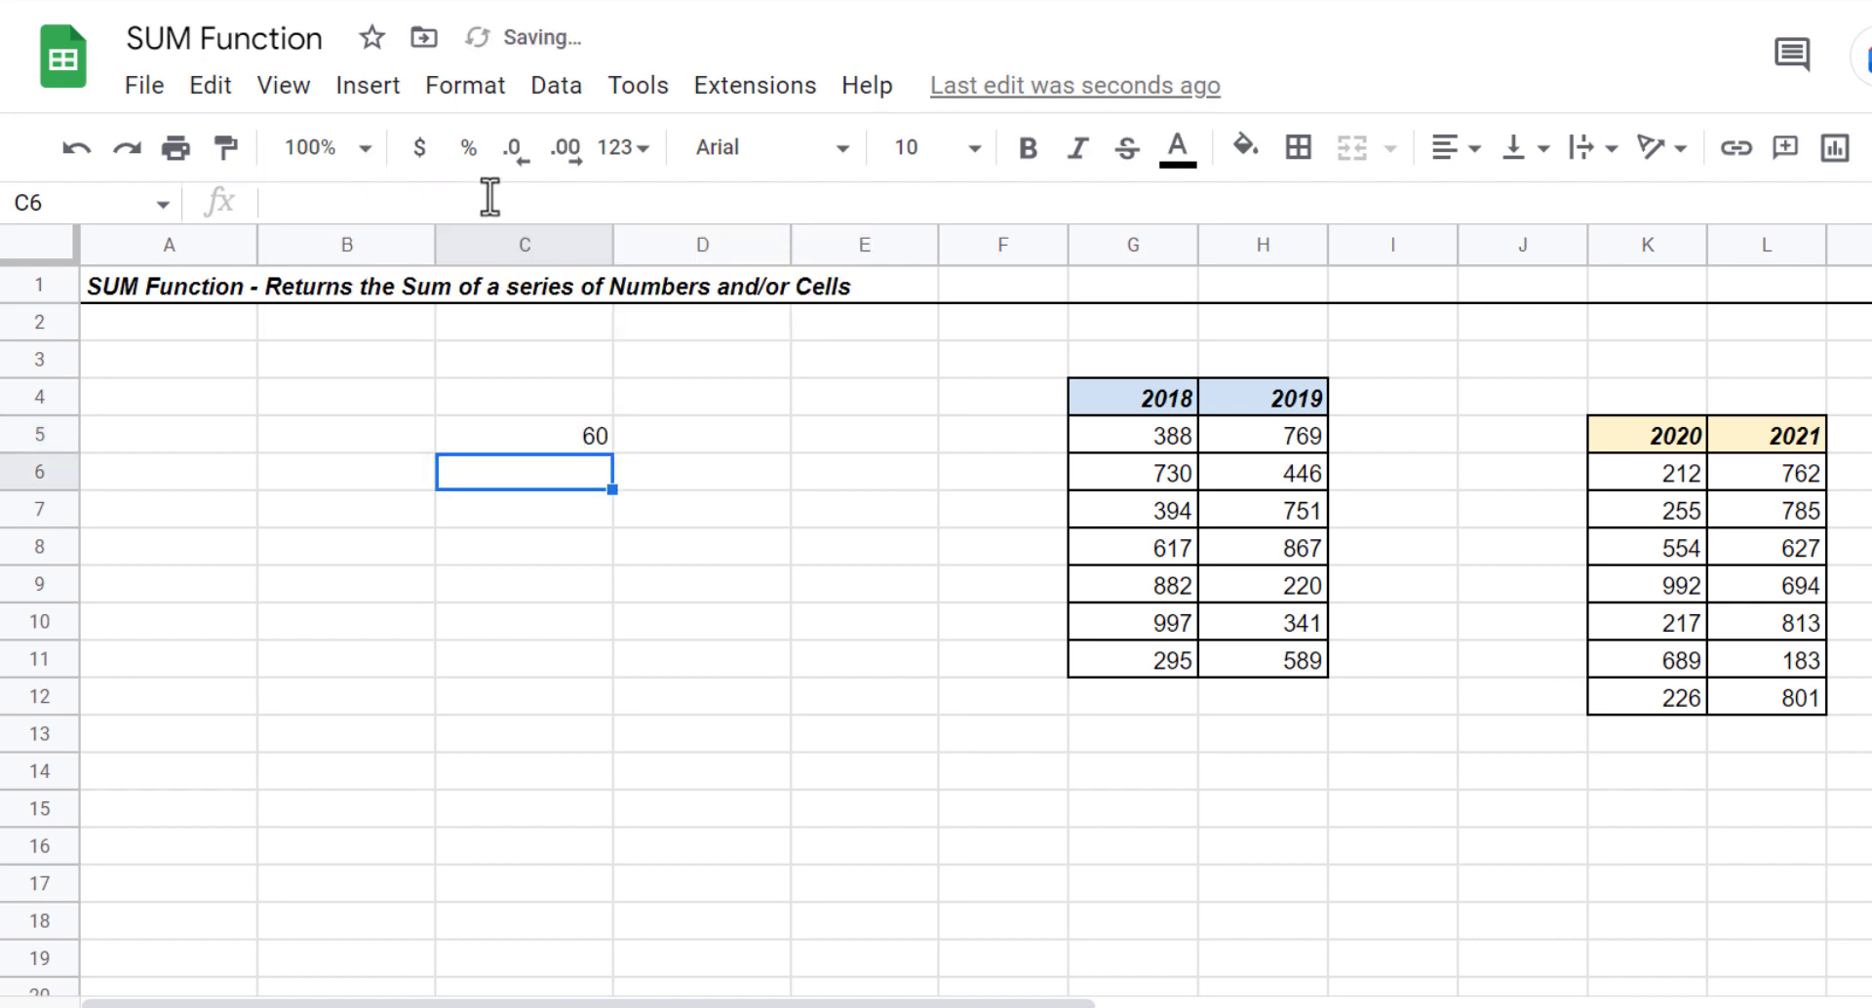
{"action": "left_click", "coordinate": [539, 438]}
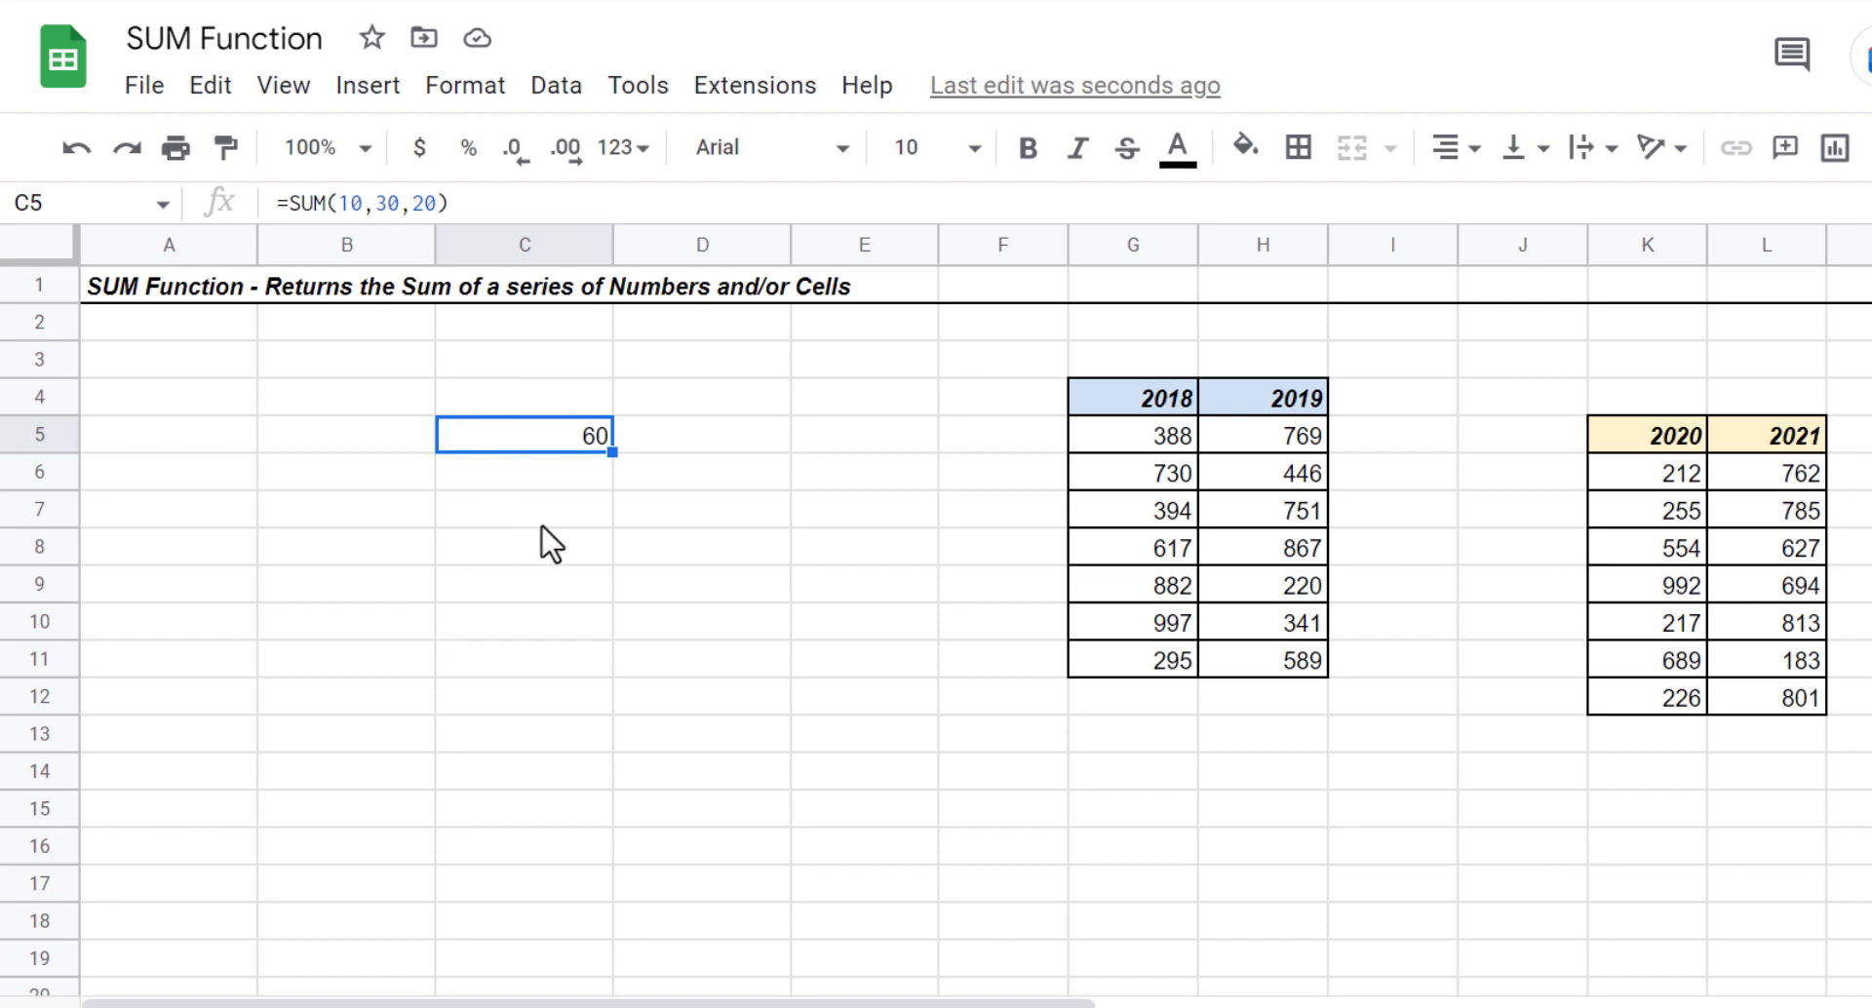
- Enter the sample numbers 10 in cell A8, 30 in B12 and 20 in C9
{"action": "left_click", "coordinate": [219, 551]}
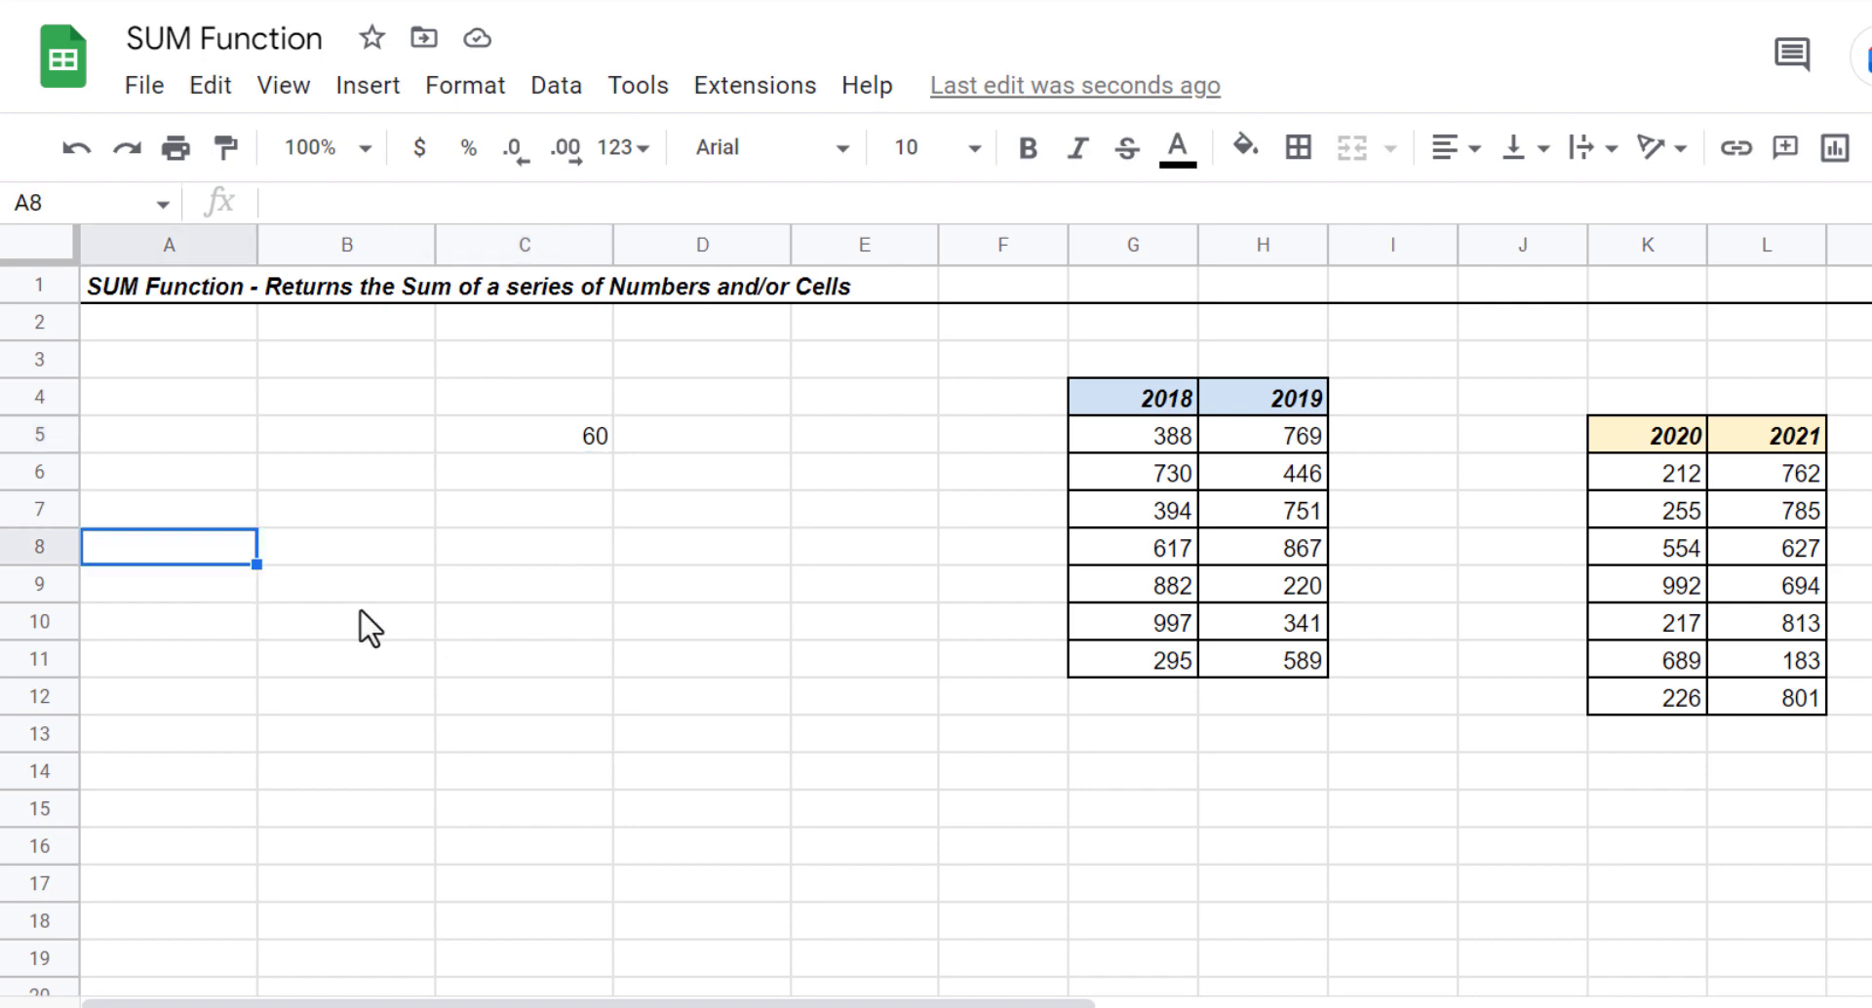
{"action": "type", "text": "10"}
{"action": "key", "text": "Return"}
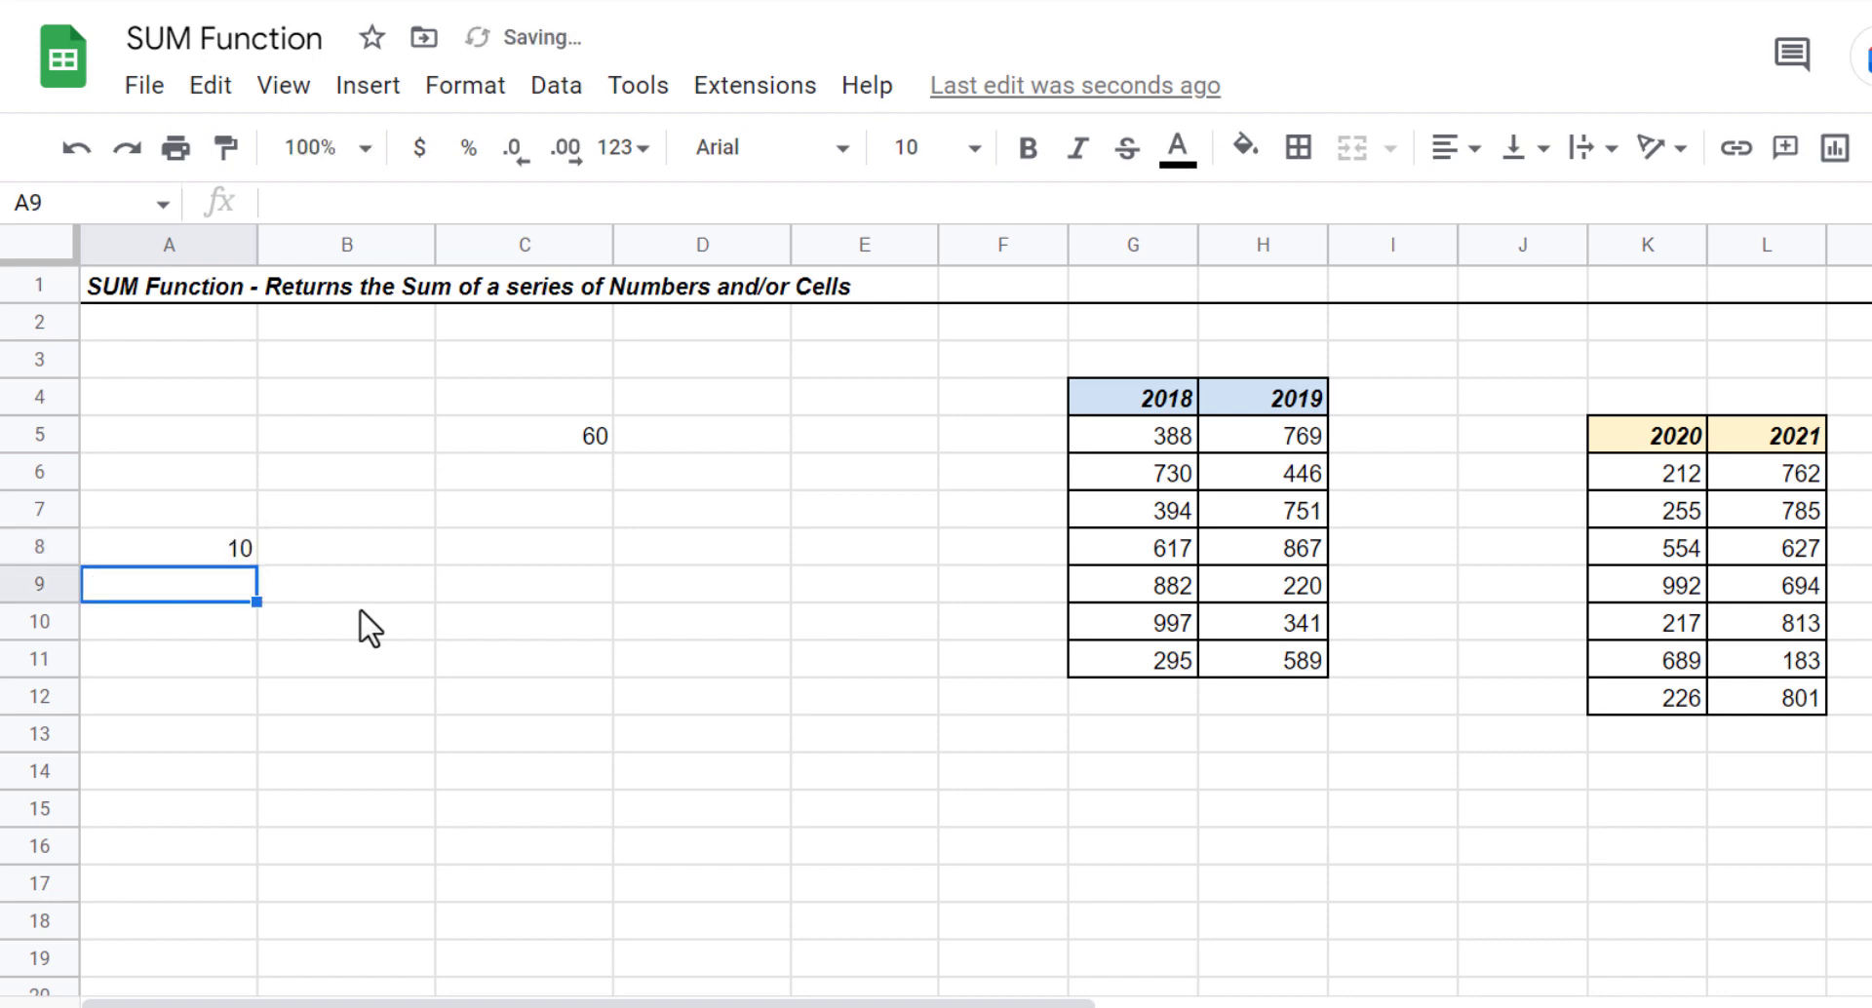
{"action": "left_click", "coordinate": [370, 709]}
{"action": "type", "text": "30"}
{"action": "key", "text": "Return"}
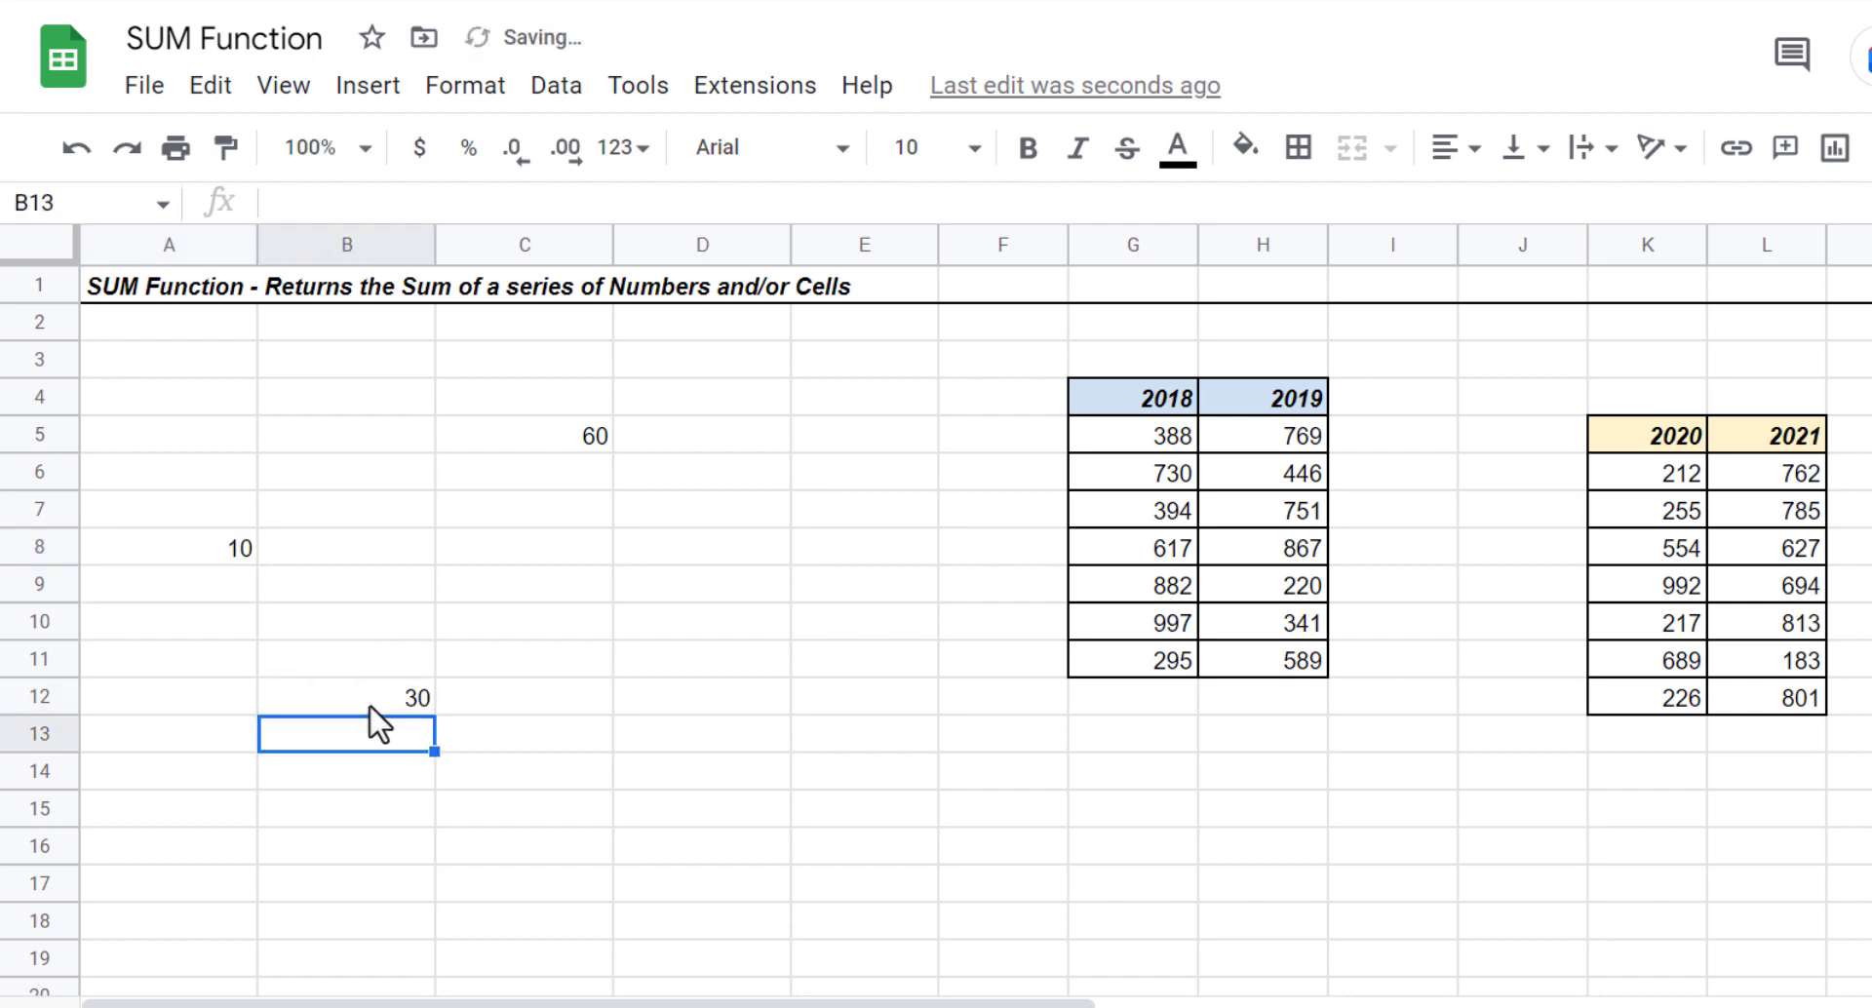
{"action": "left_click", "coordinate": [527, 590]}
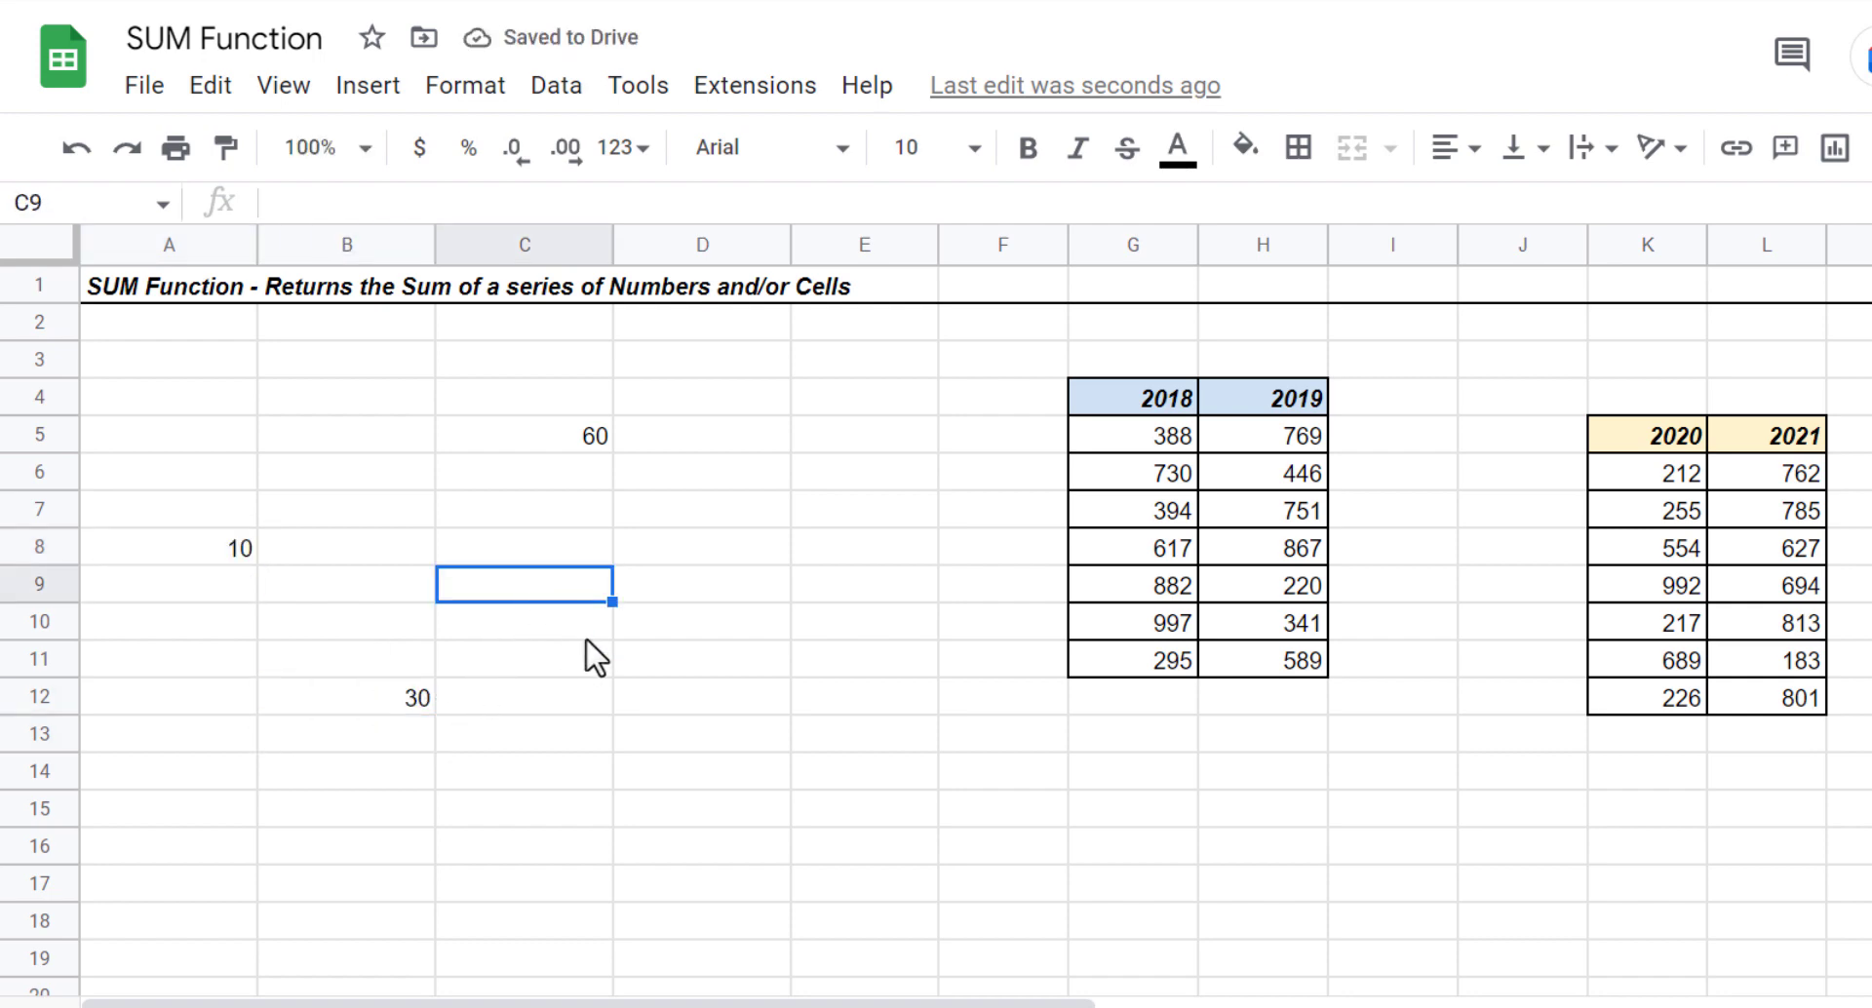
{"action": "type", "text": "20"}
{"action": "key", "text": "Return"}
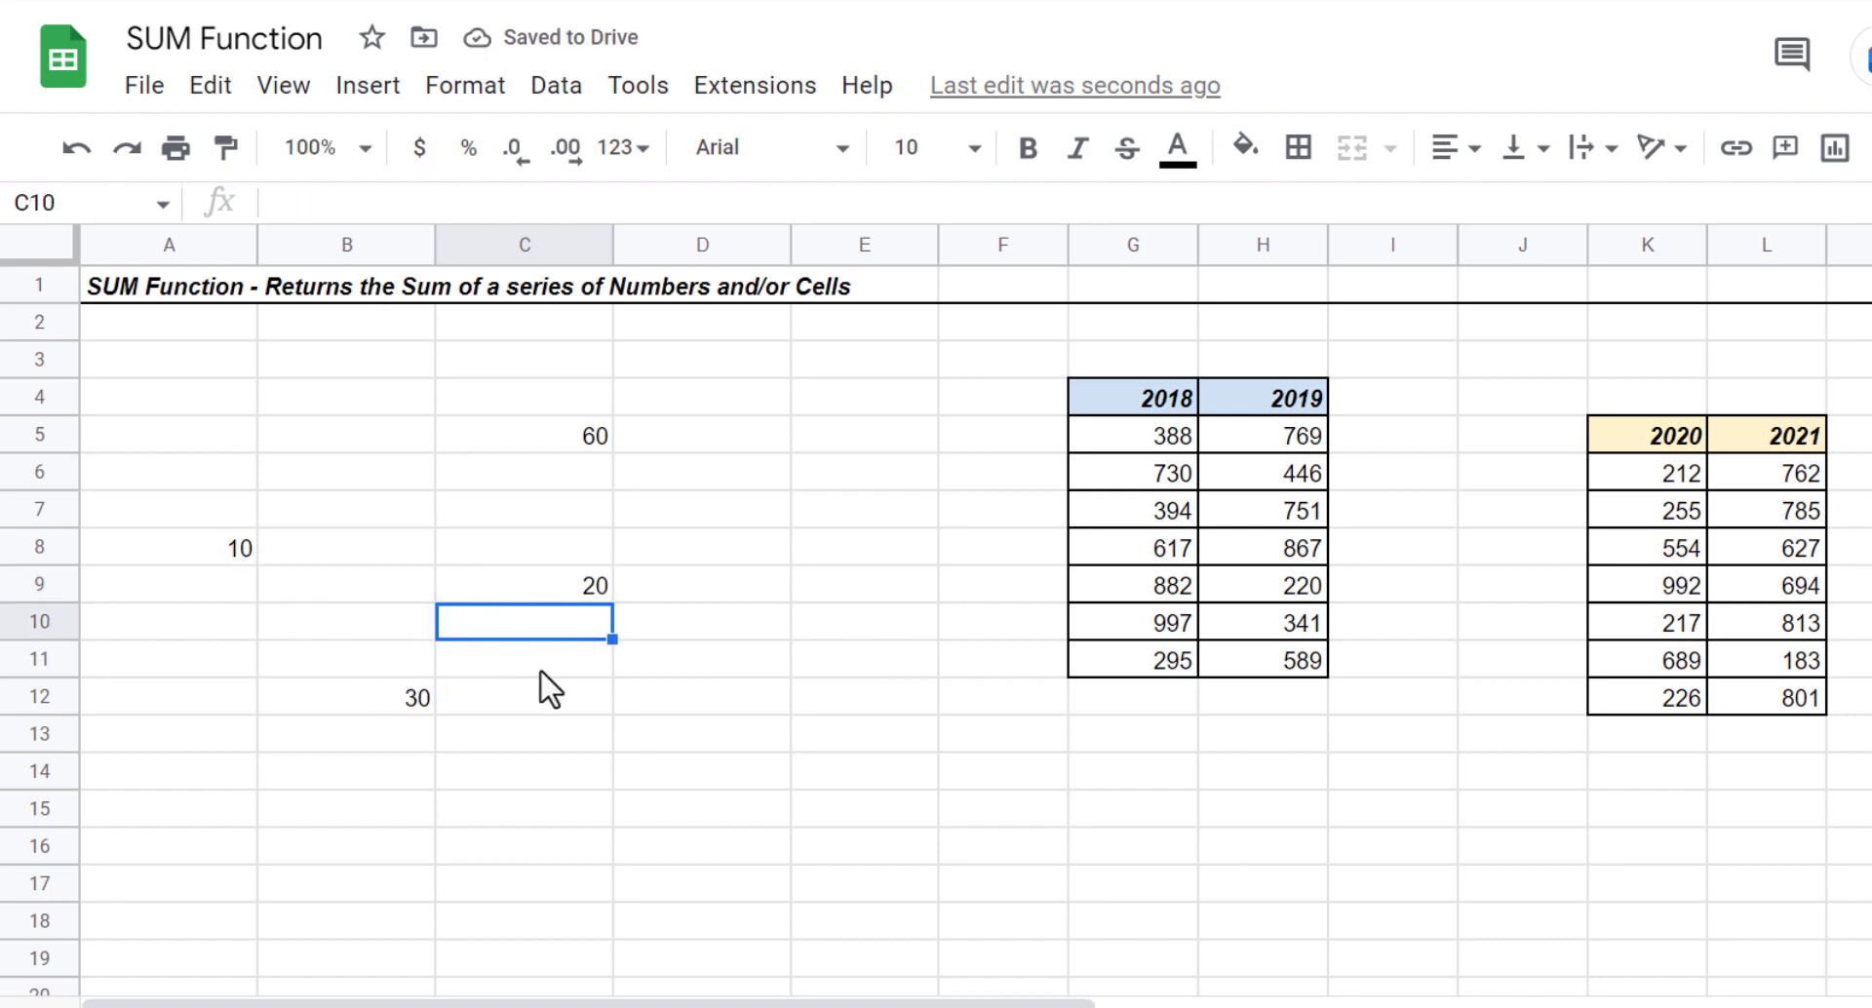
- Enter a SUM formula in cell B4 that adds the separate cells A8, B12 and C9
{"action": "left_click", "coordinate": [325, 396]}
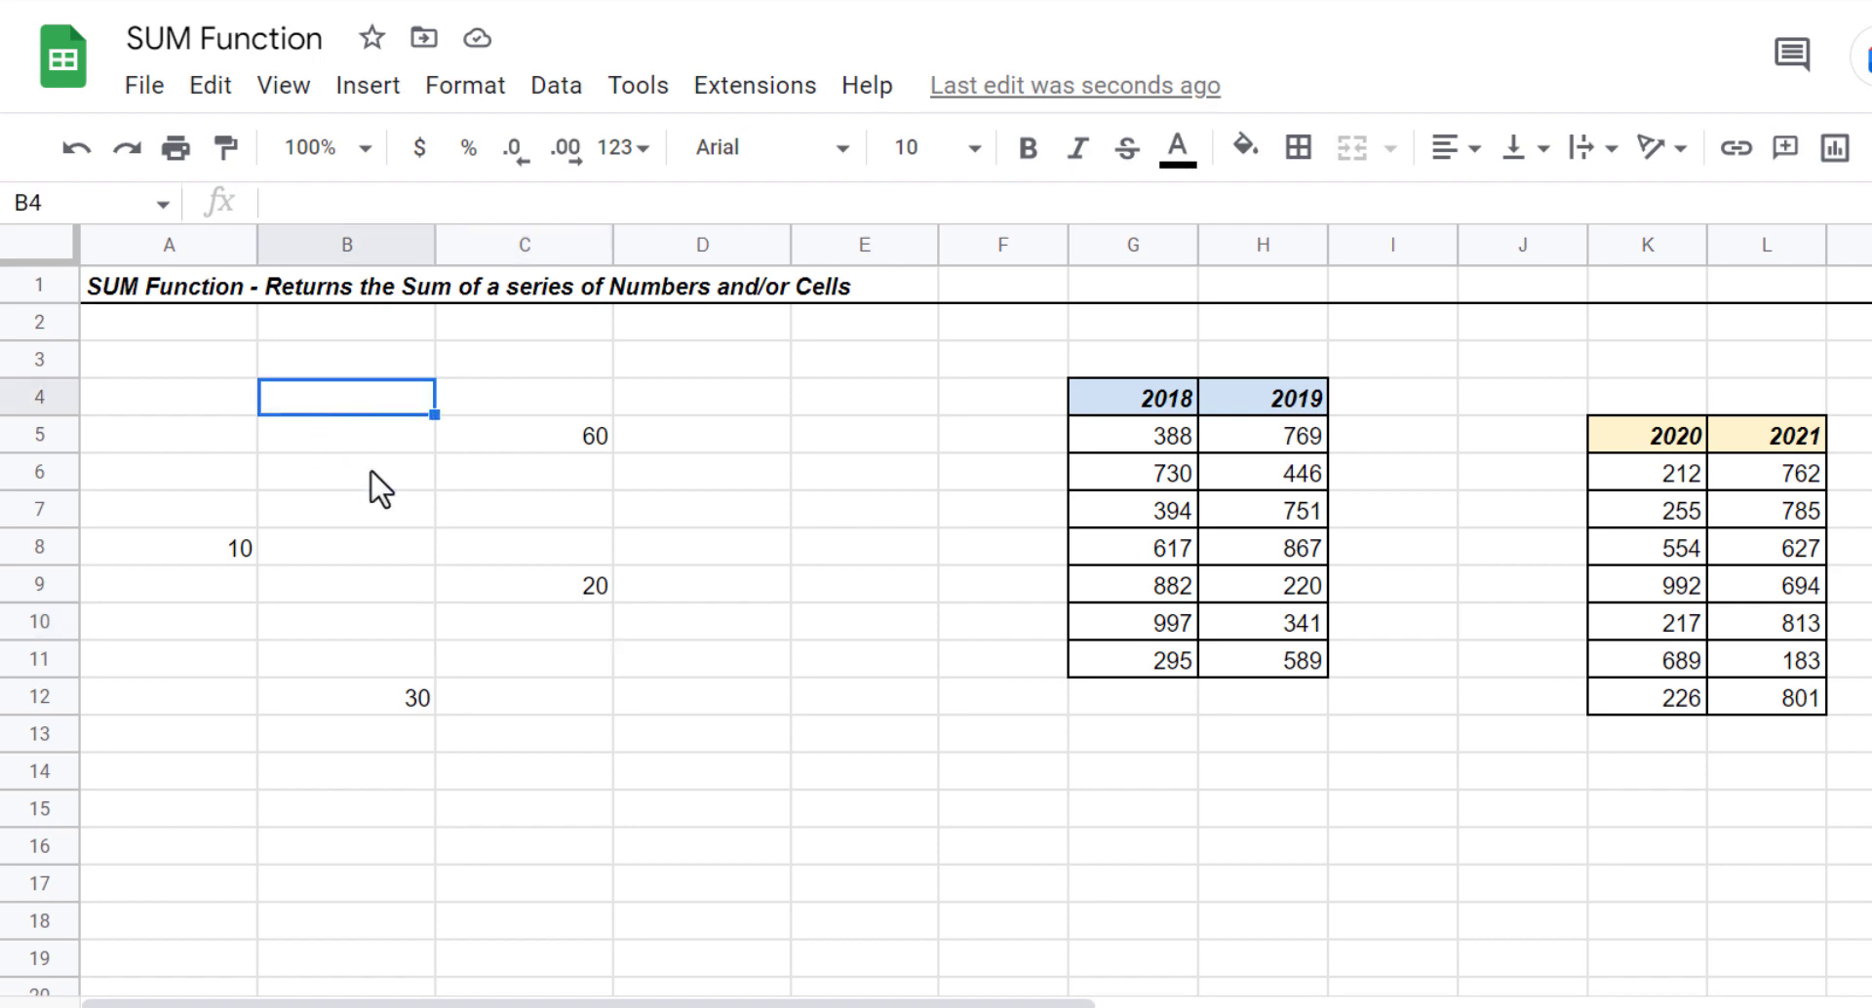
{"action": "type", "text": "=S"}
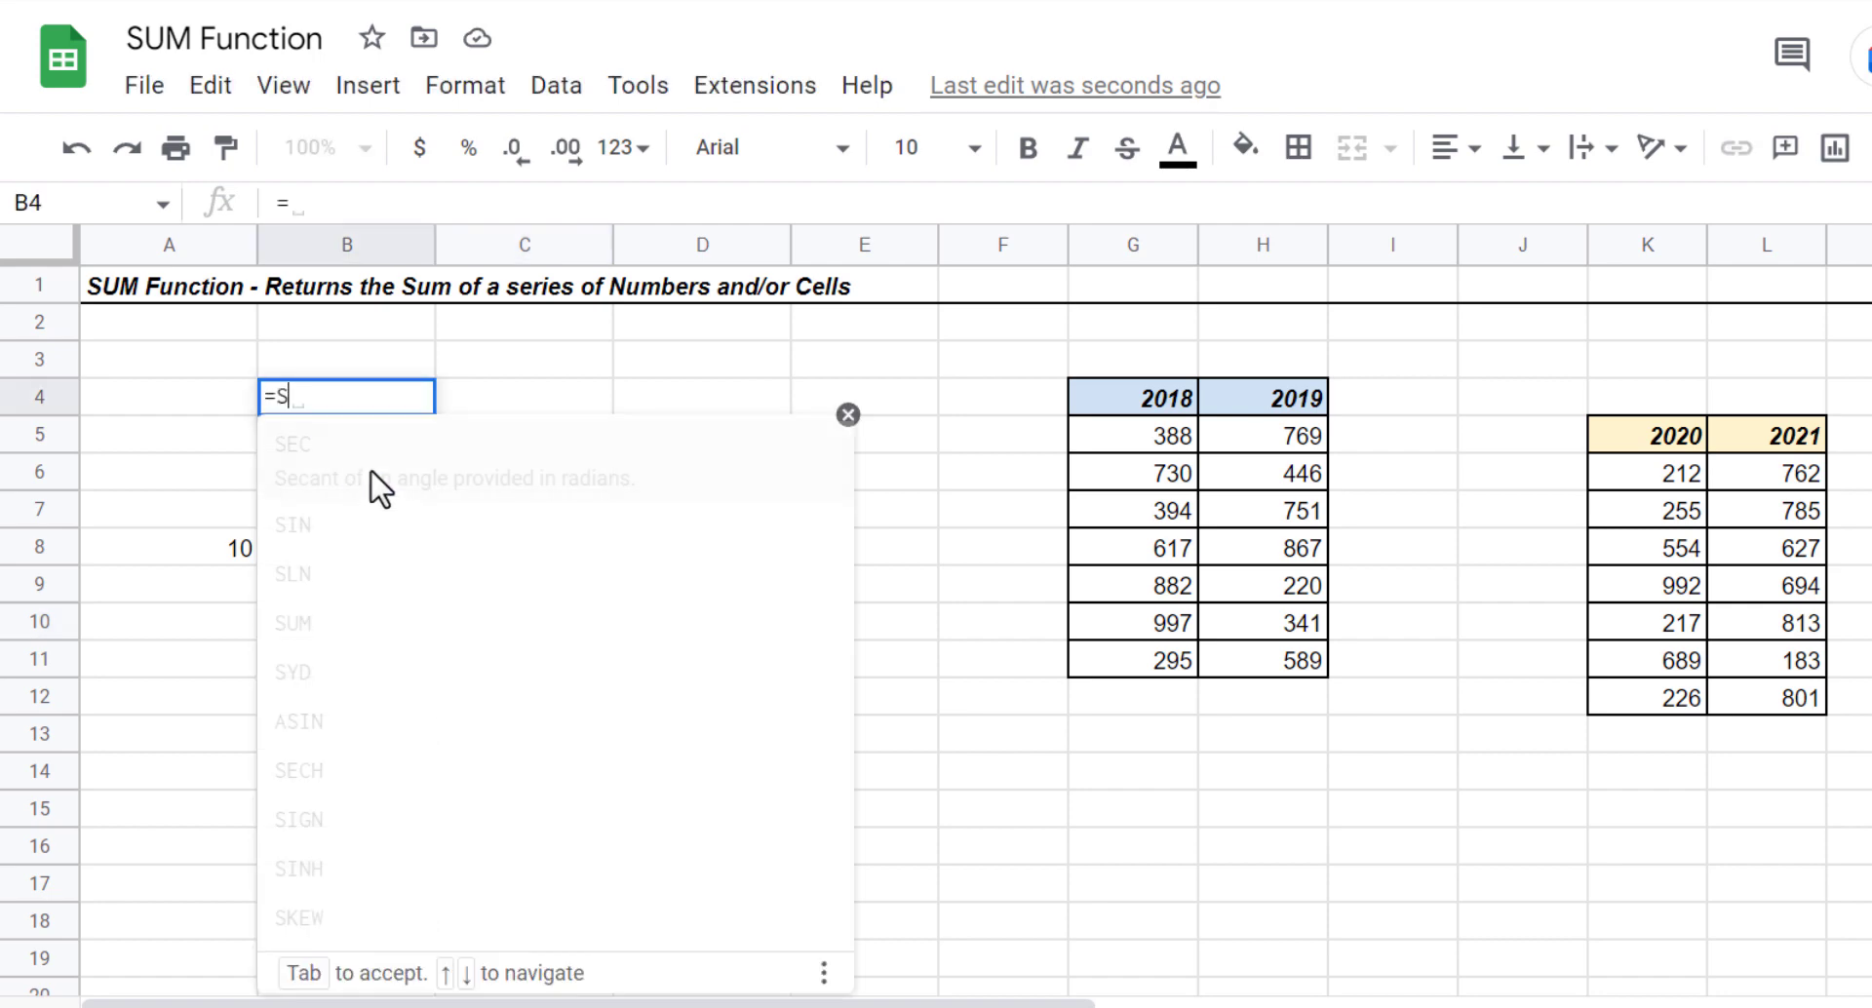
{"action": "type", "text": "UM("}
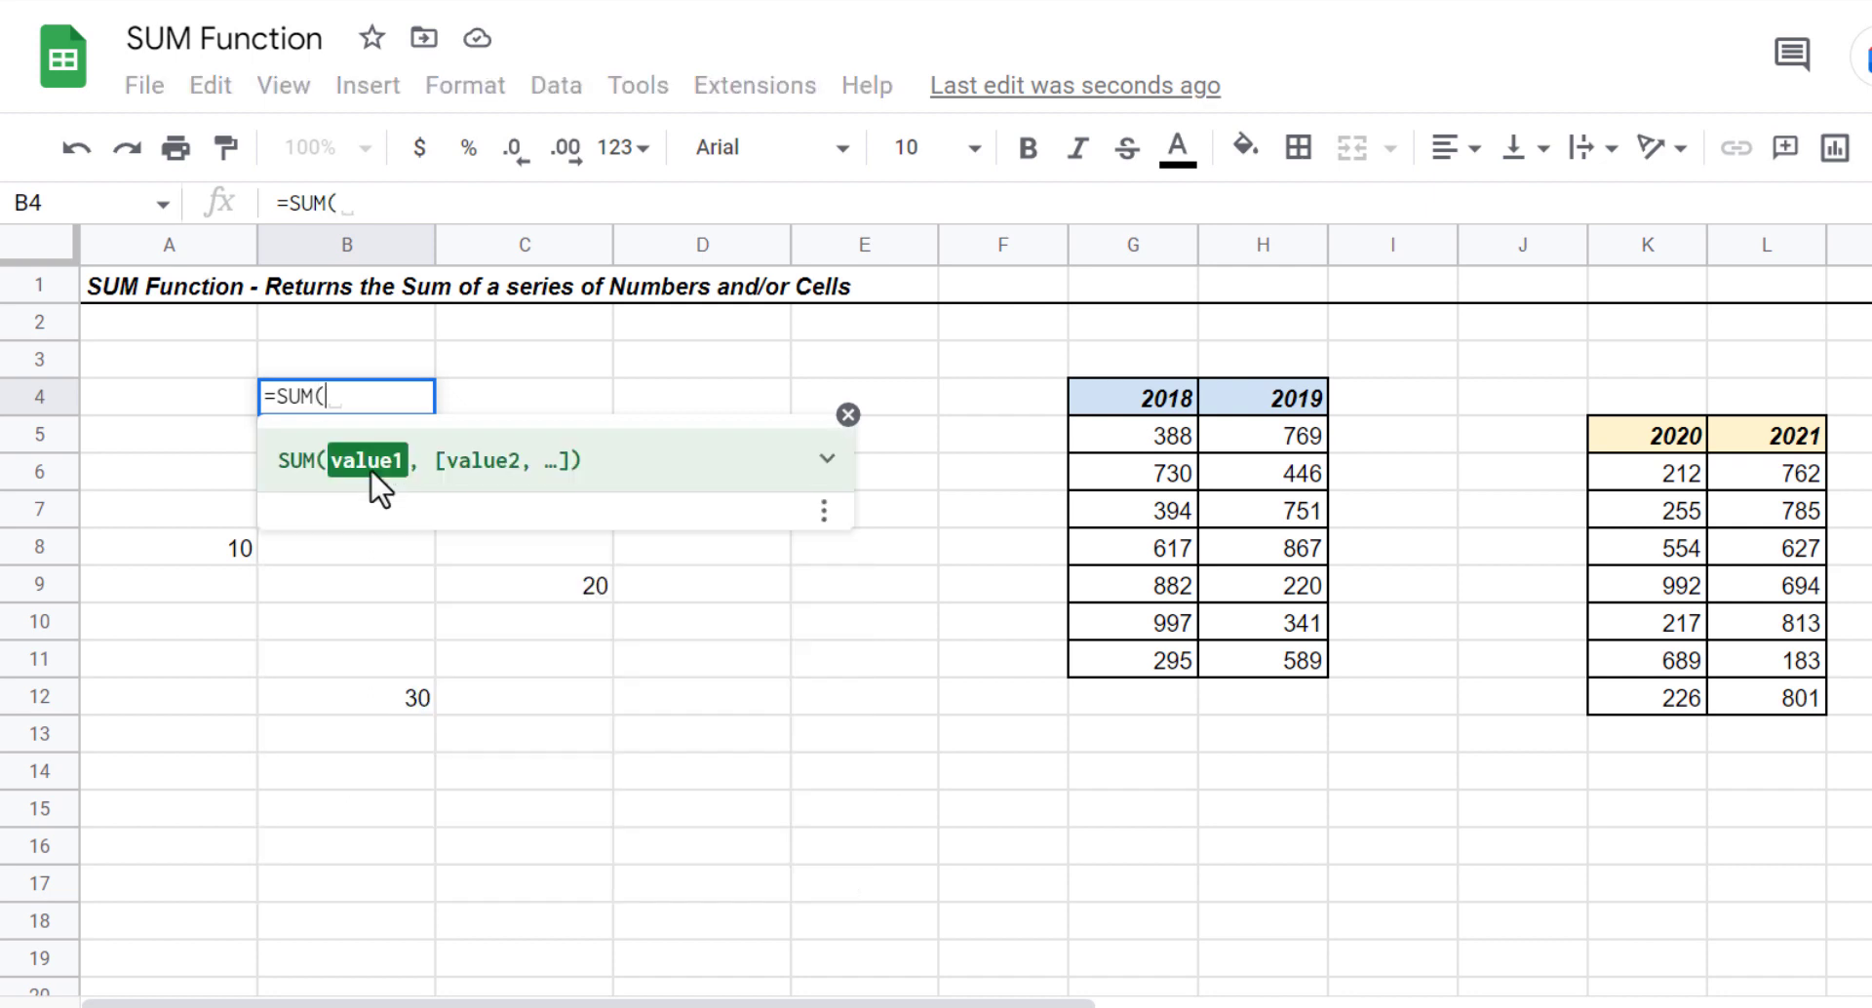
{"action": "left_click", "coordinate": [205, 558]}
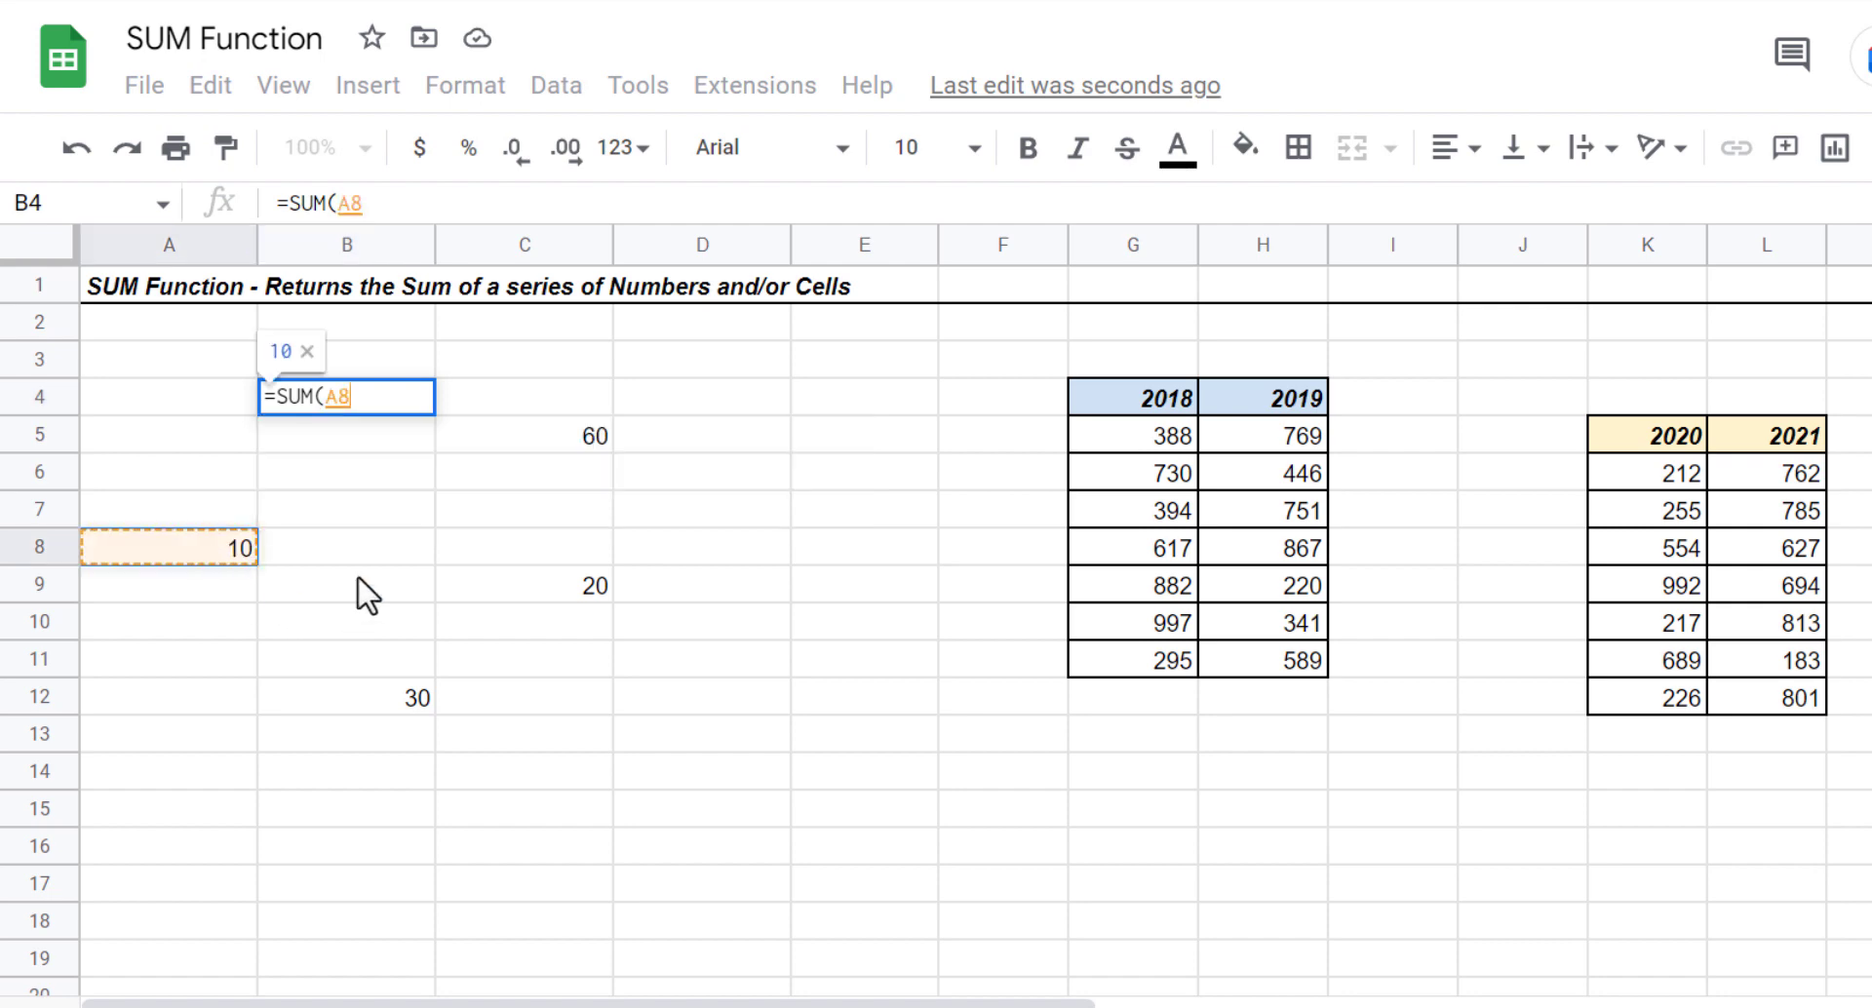
{"action": "type", "text": ","}
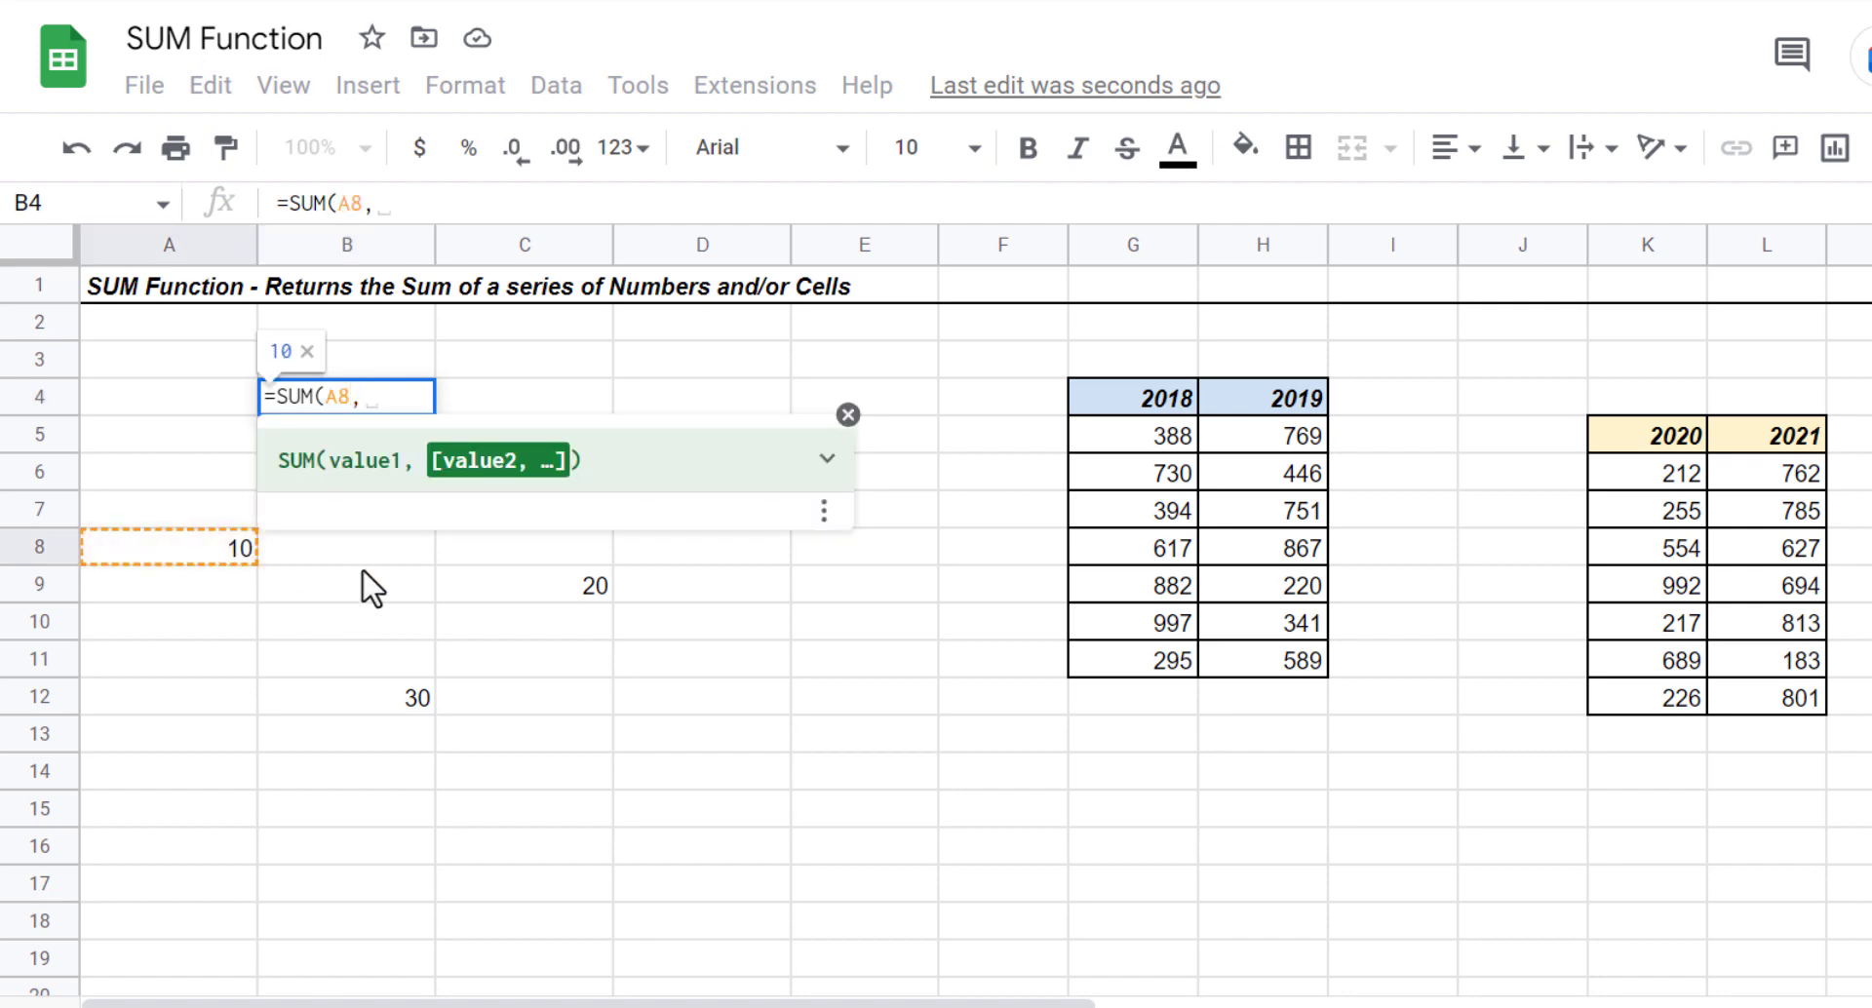
{"action": "left_click", "coordinate": [415, 717]}
{"action": "type", "text": ","}
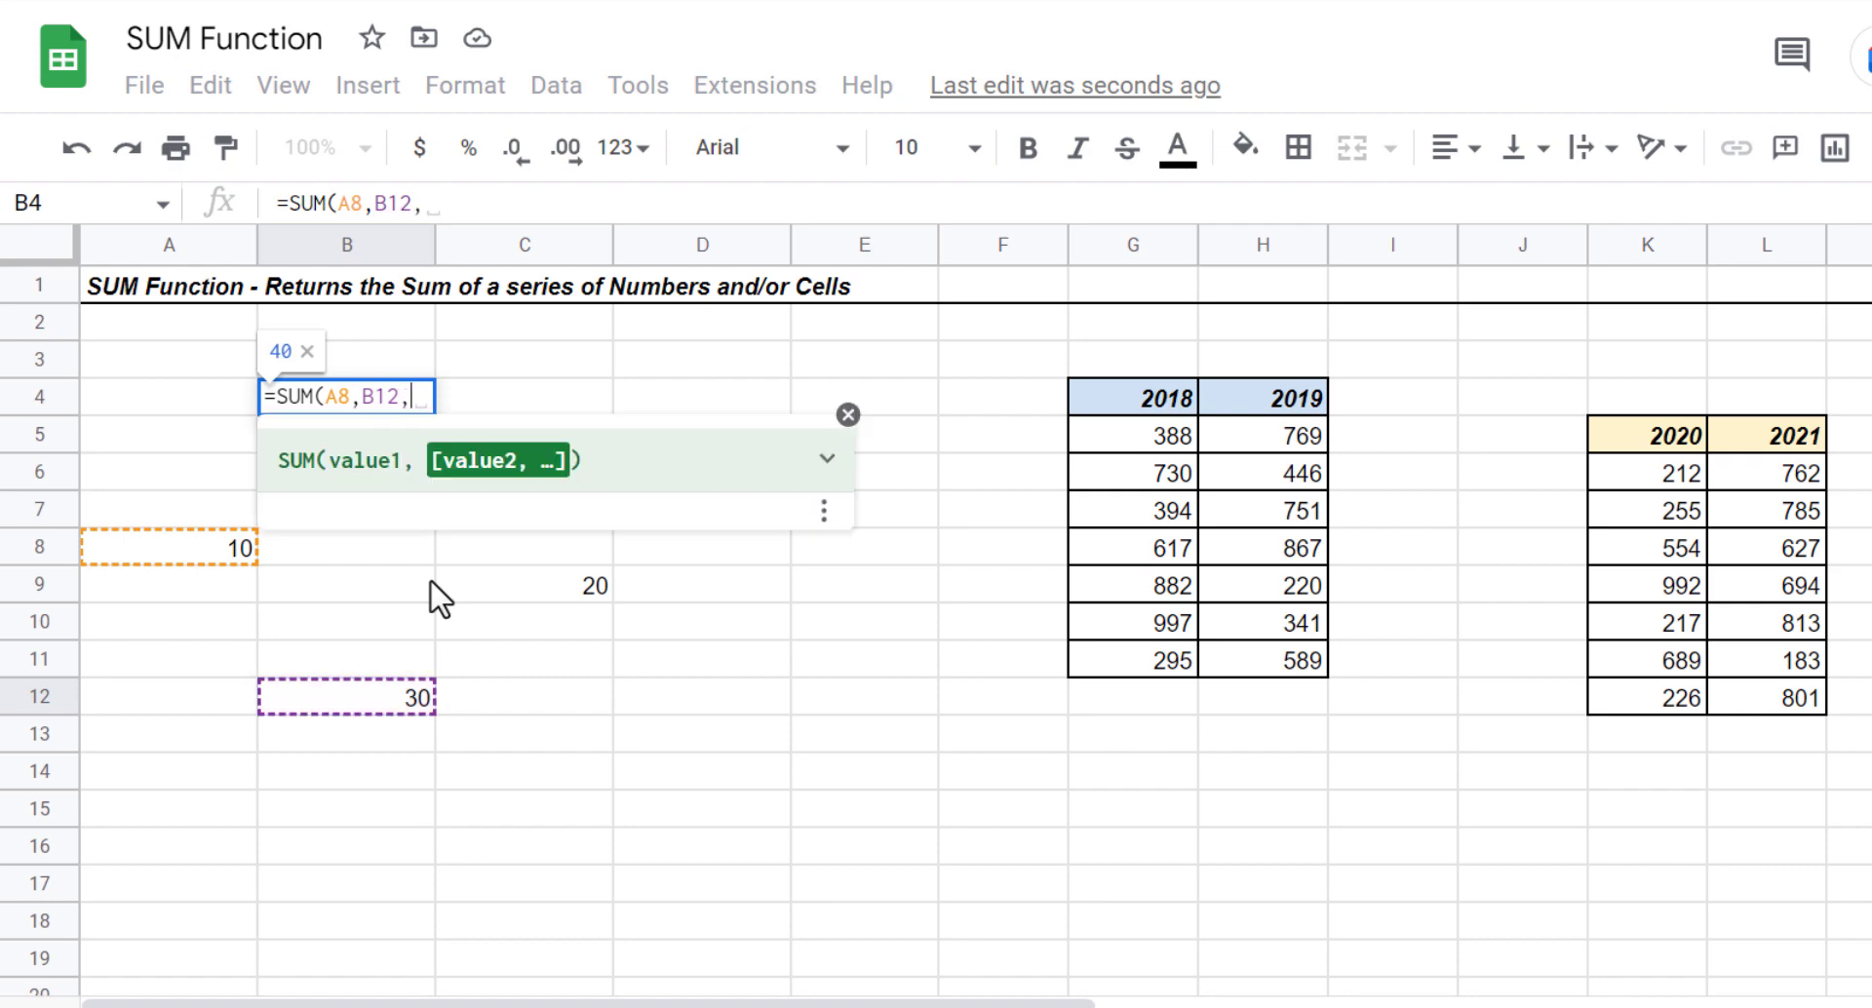
{"action": "left_click", "coordinate": [583, 590]}
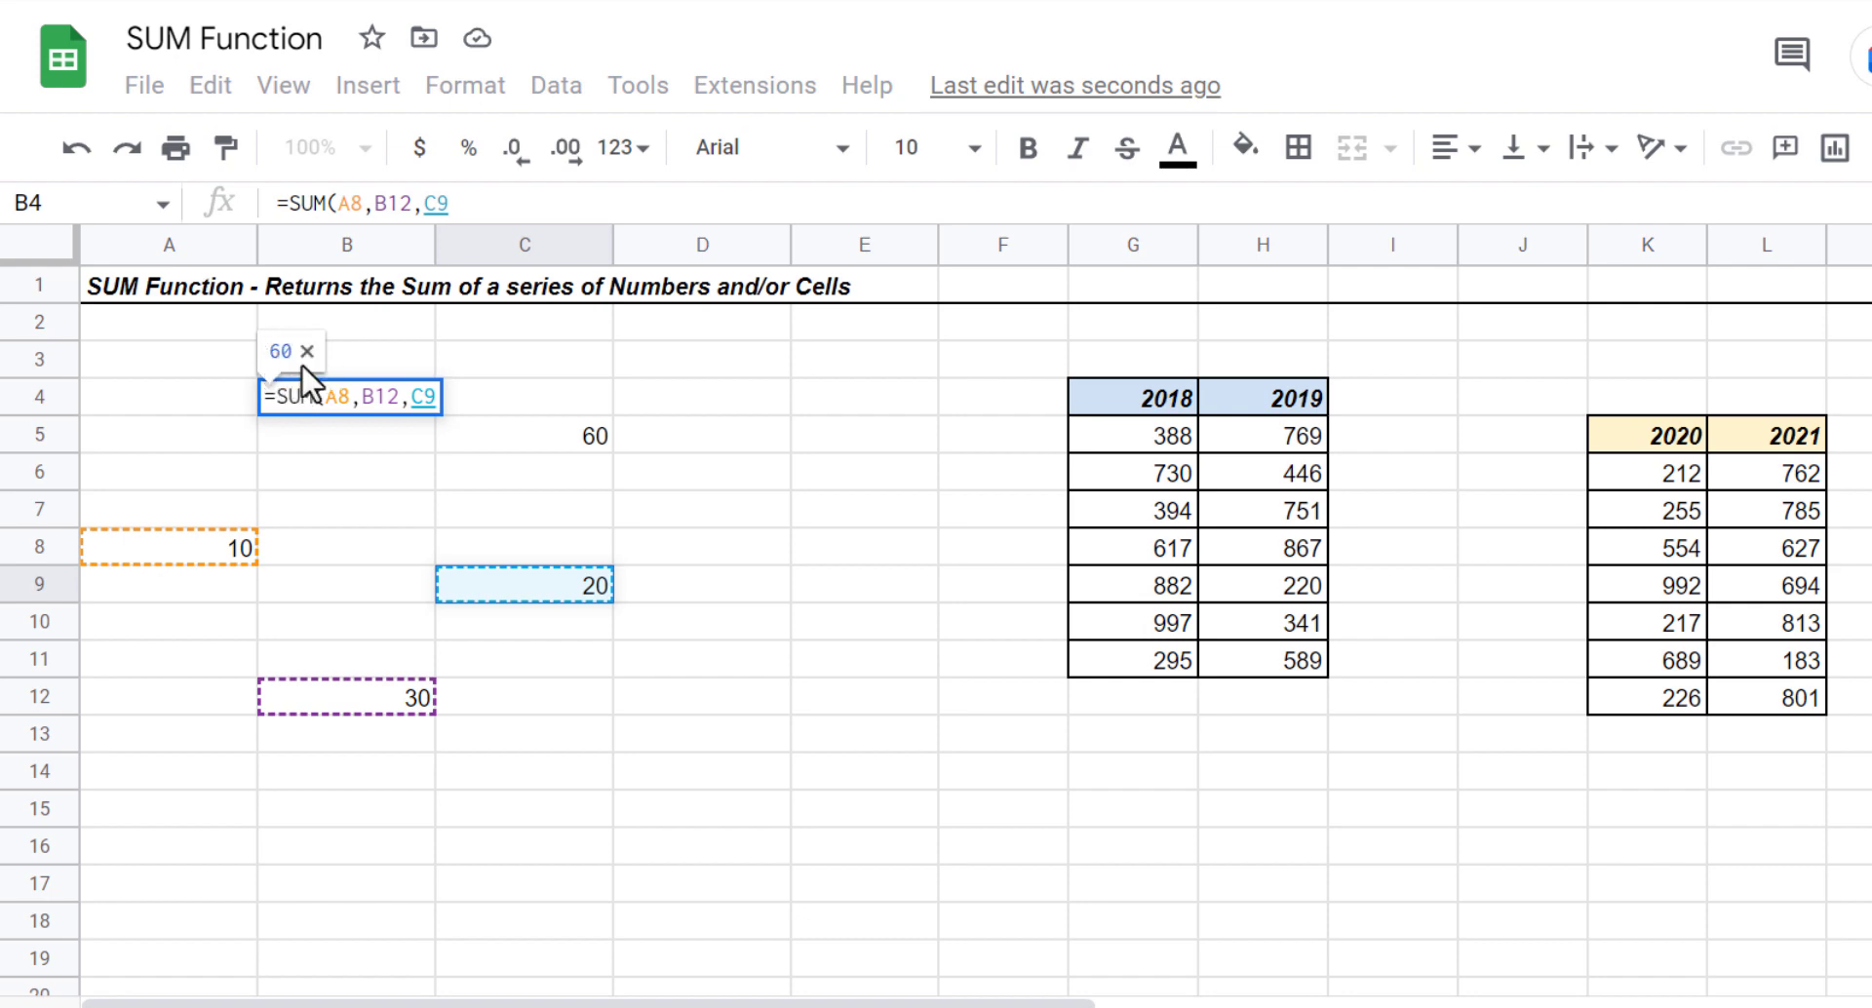
{"action": "type", "text": ")"}
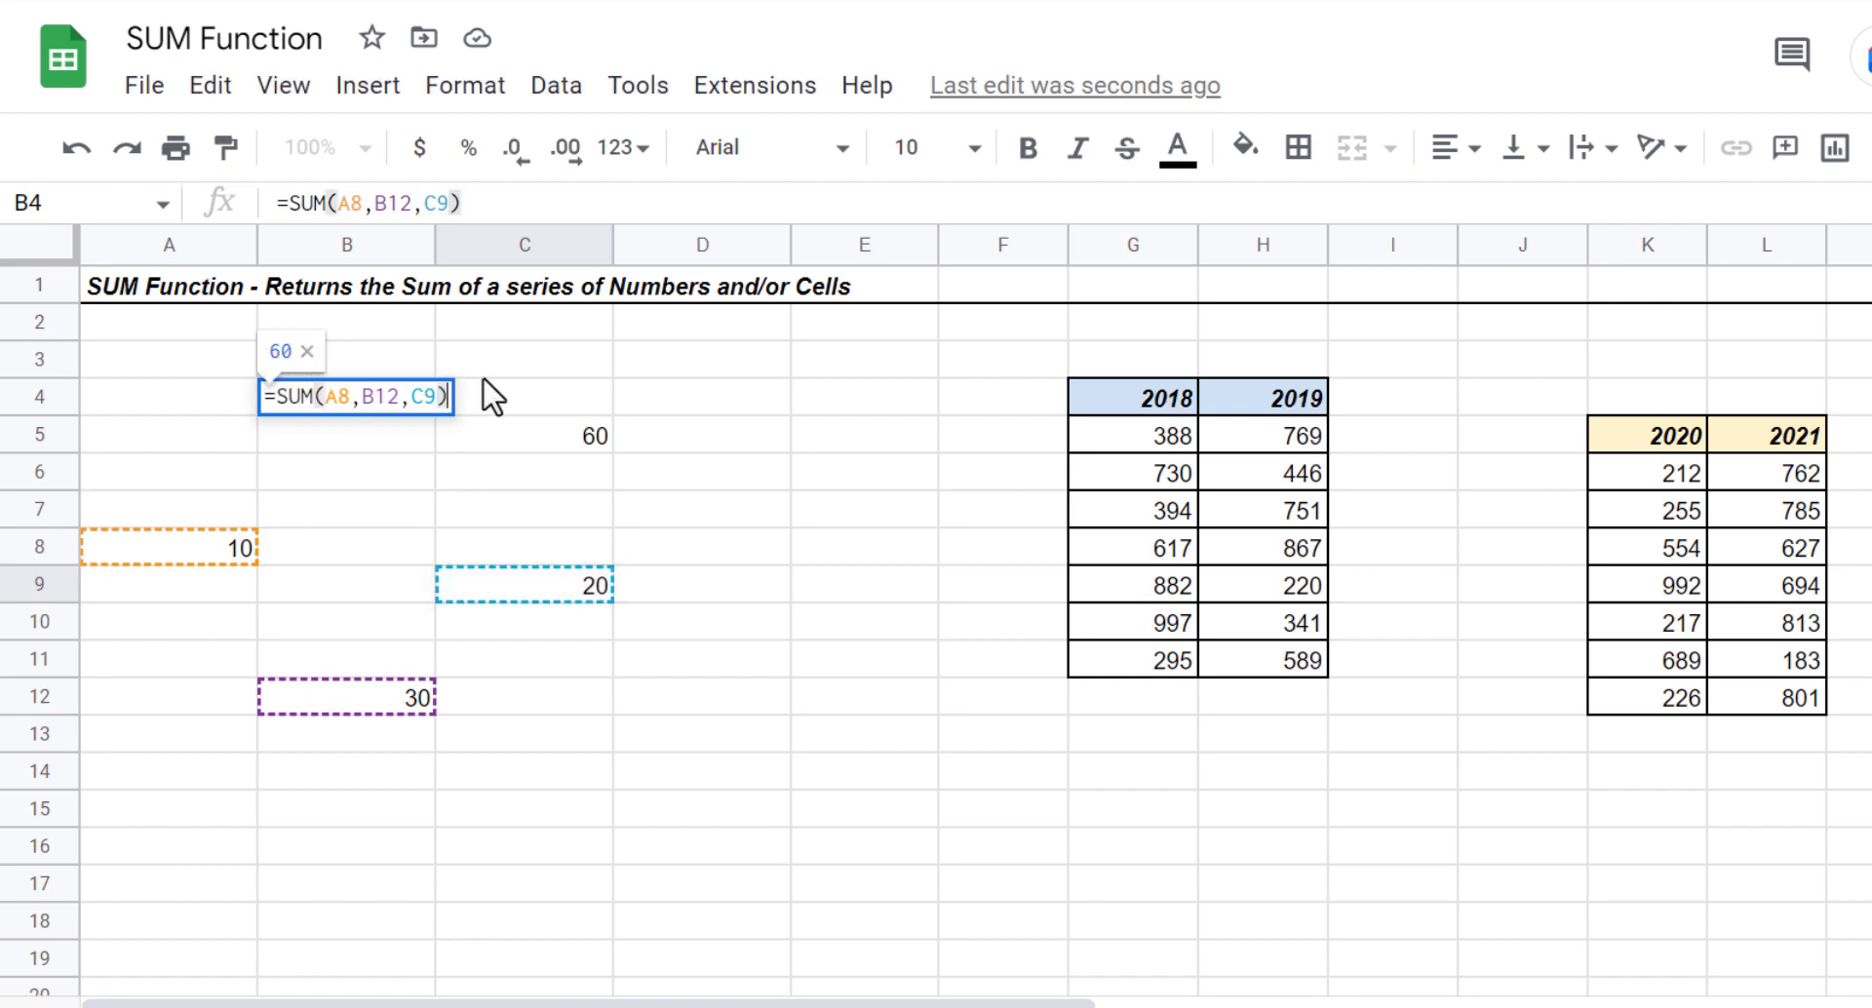
{"action": "key", "text": "Return"}
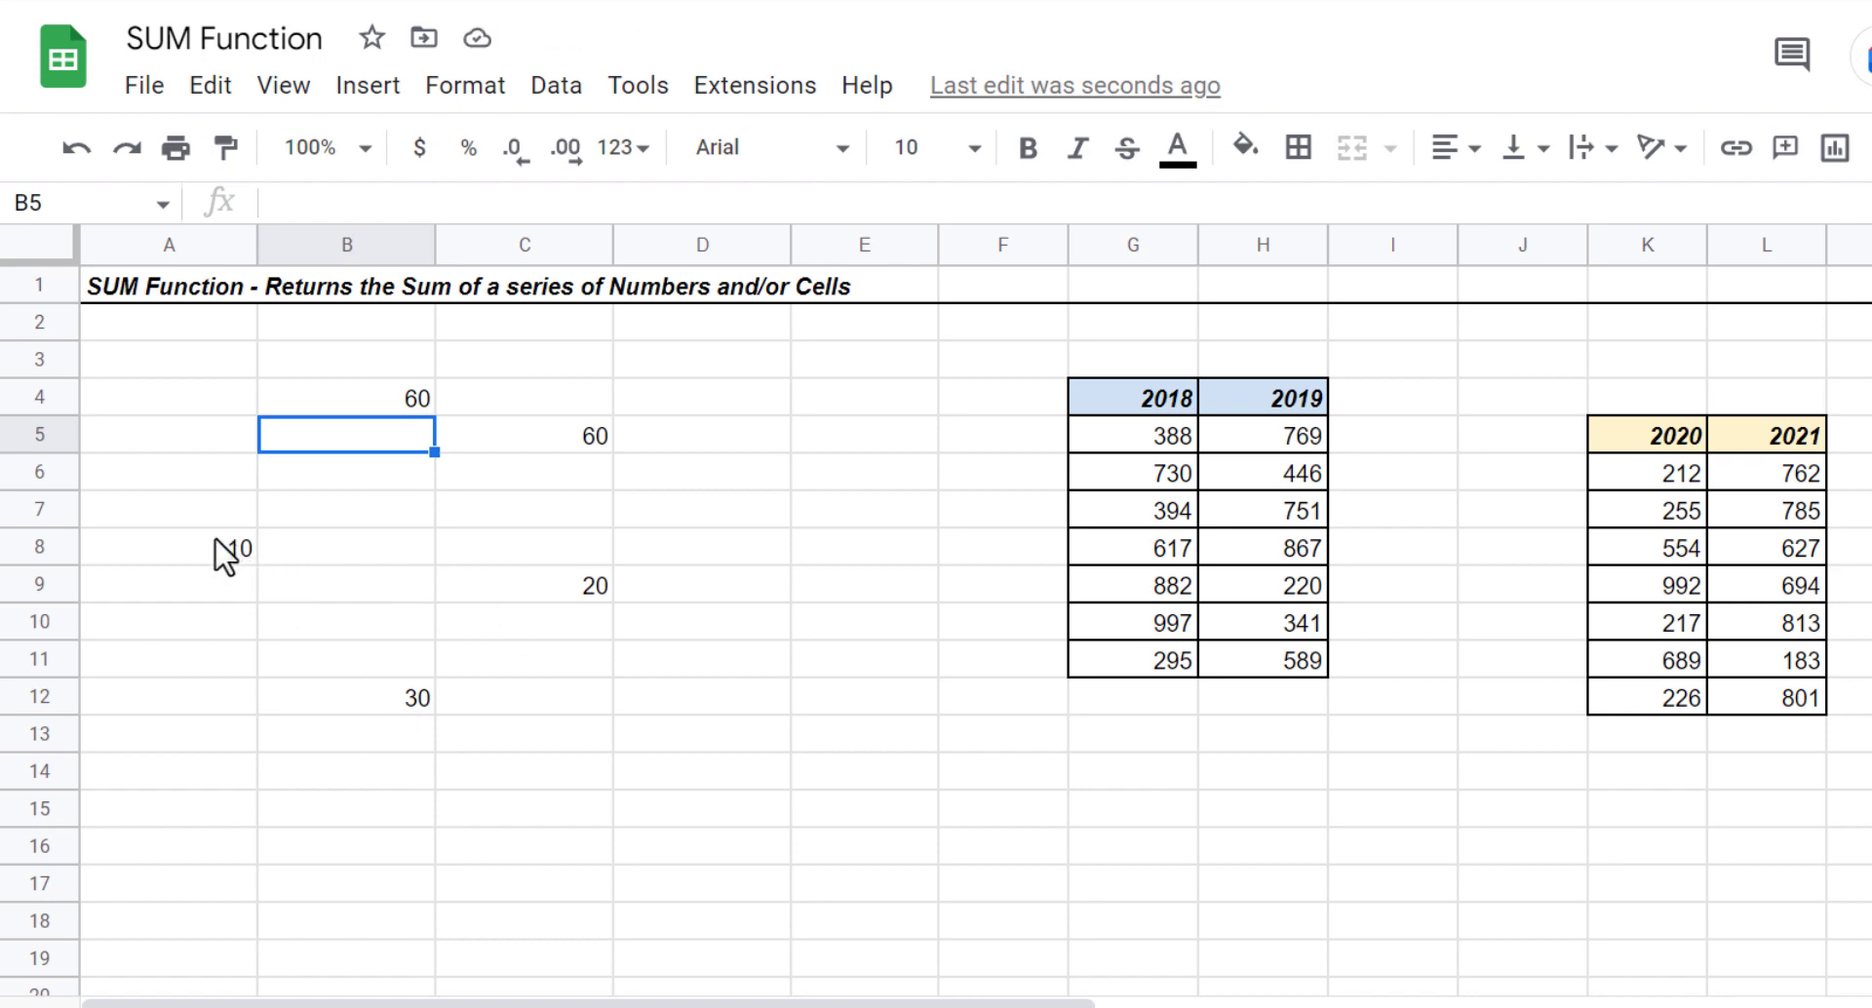
- Change the number in cell C9 to 40 and check the formula cell B4
{"action": "left_click", "coordinate": [519, 587]}
{"action": "type", "text": "4"}
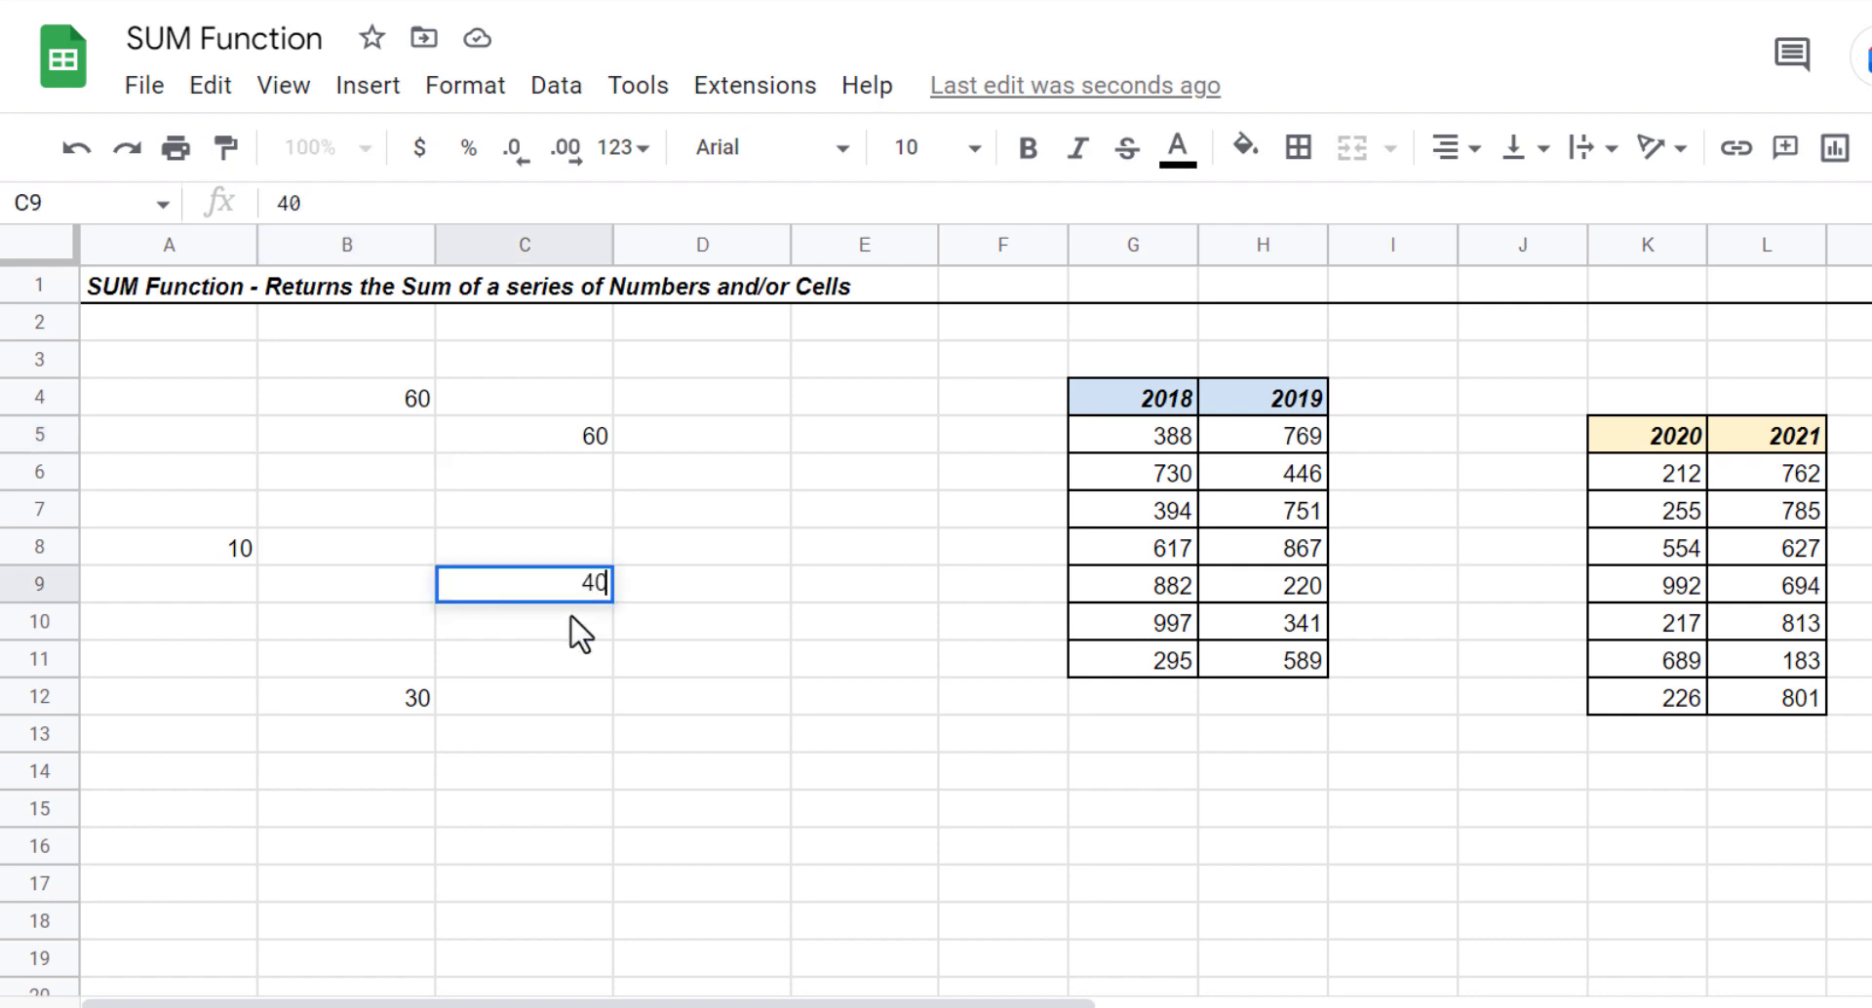
{"action": "type", "text": "0"}
{"action": "key", "text": "Return"}
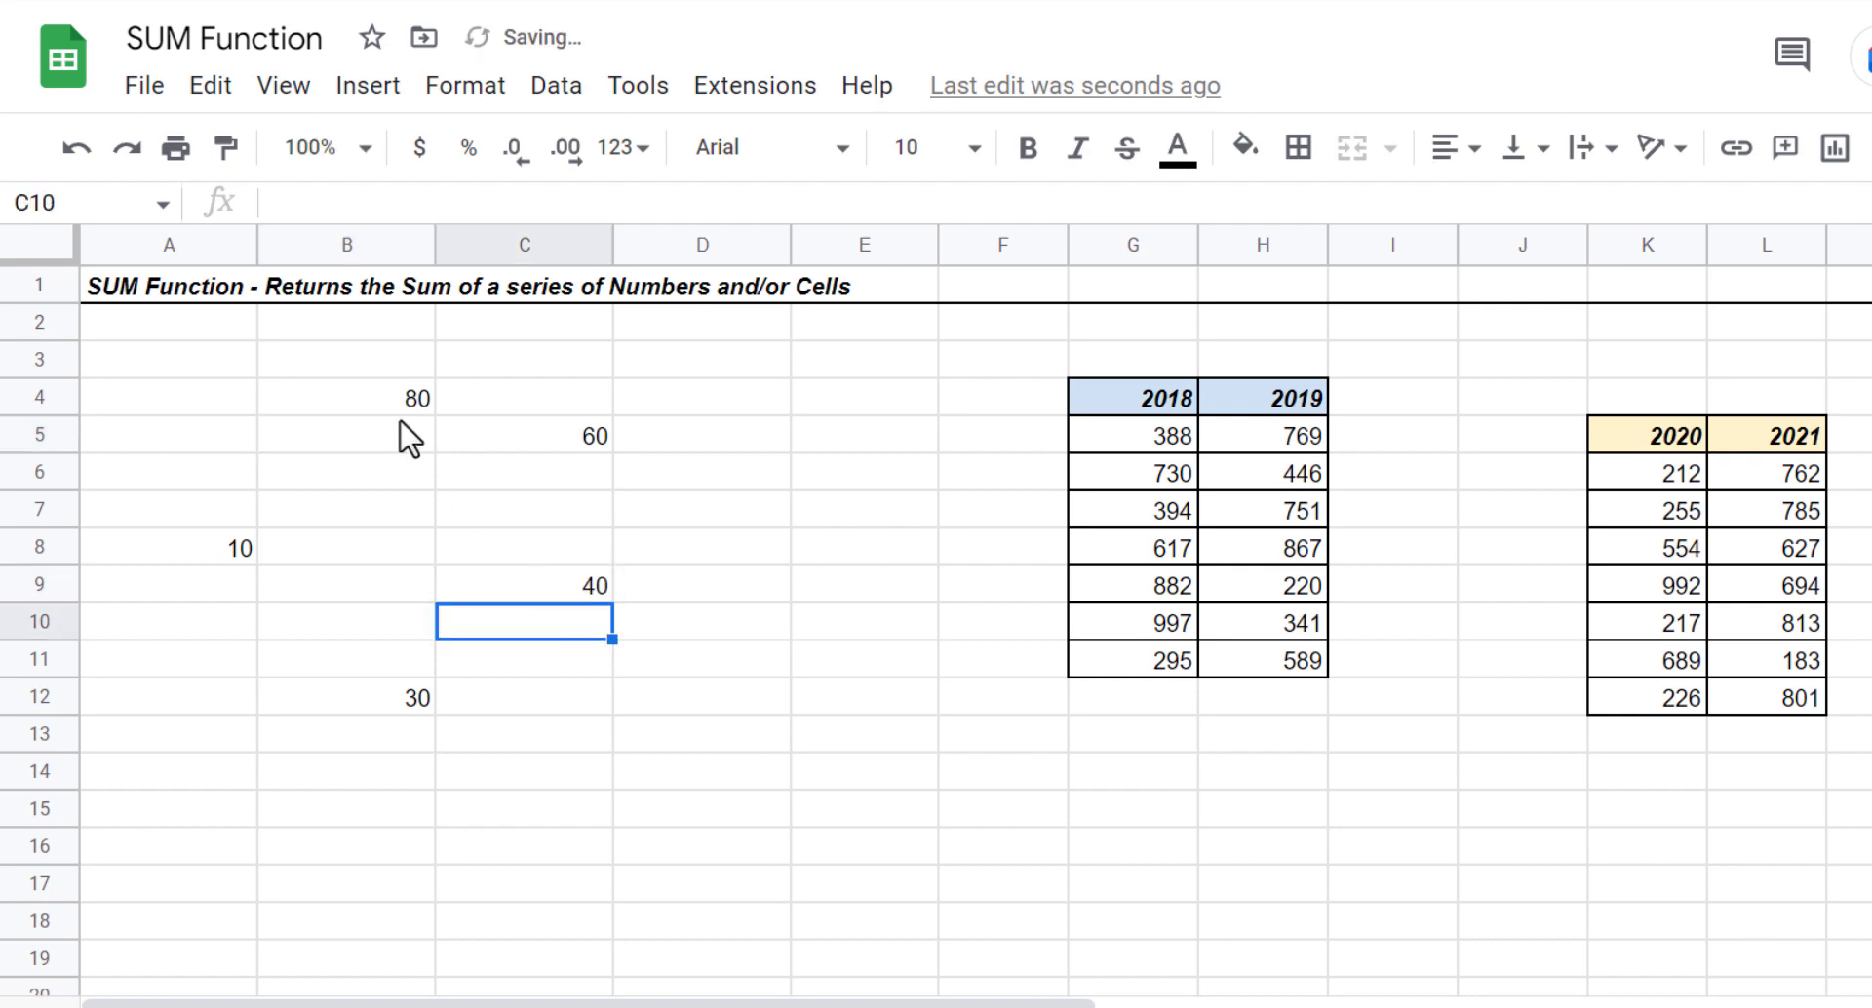
{"action": "left_click", "coordinate": [375, 405]}
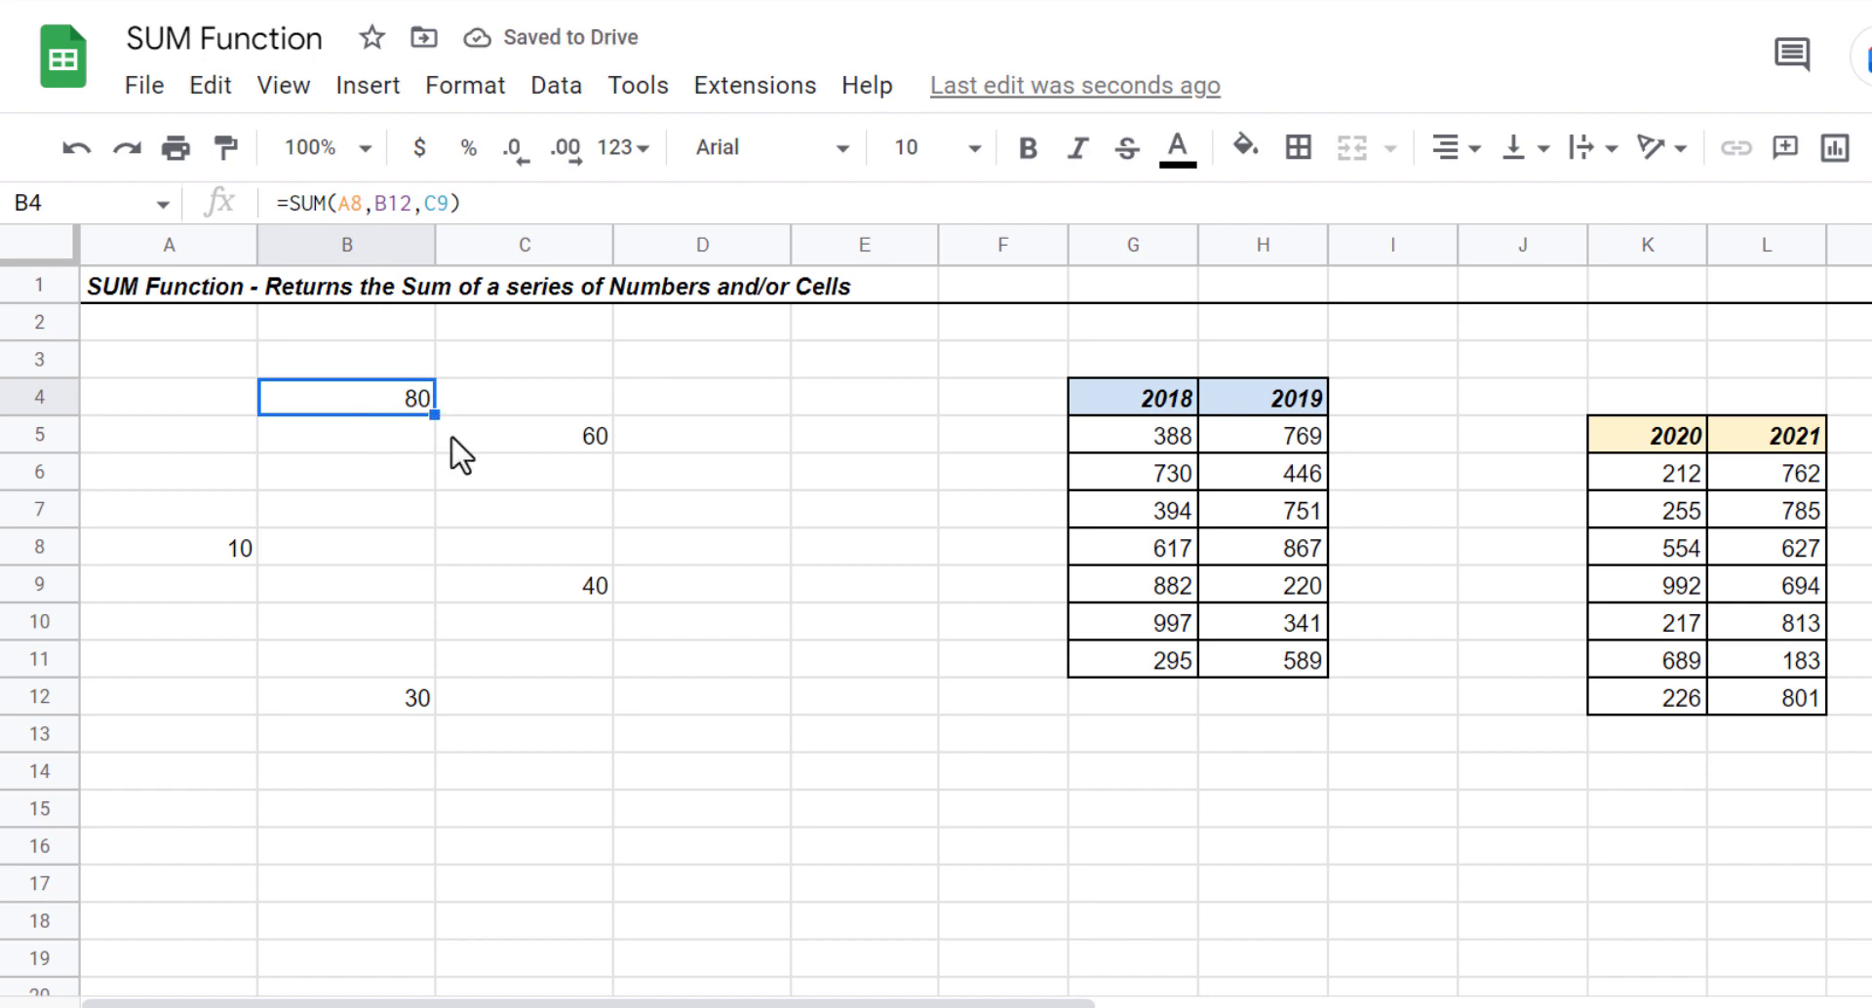
- Set cell A8 to 15 and check the SUM formula in B4, leaving empty cell D13 selected
{"action": "left_click", "coordinate": [184, 554]}
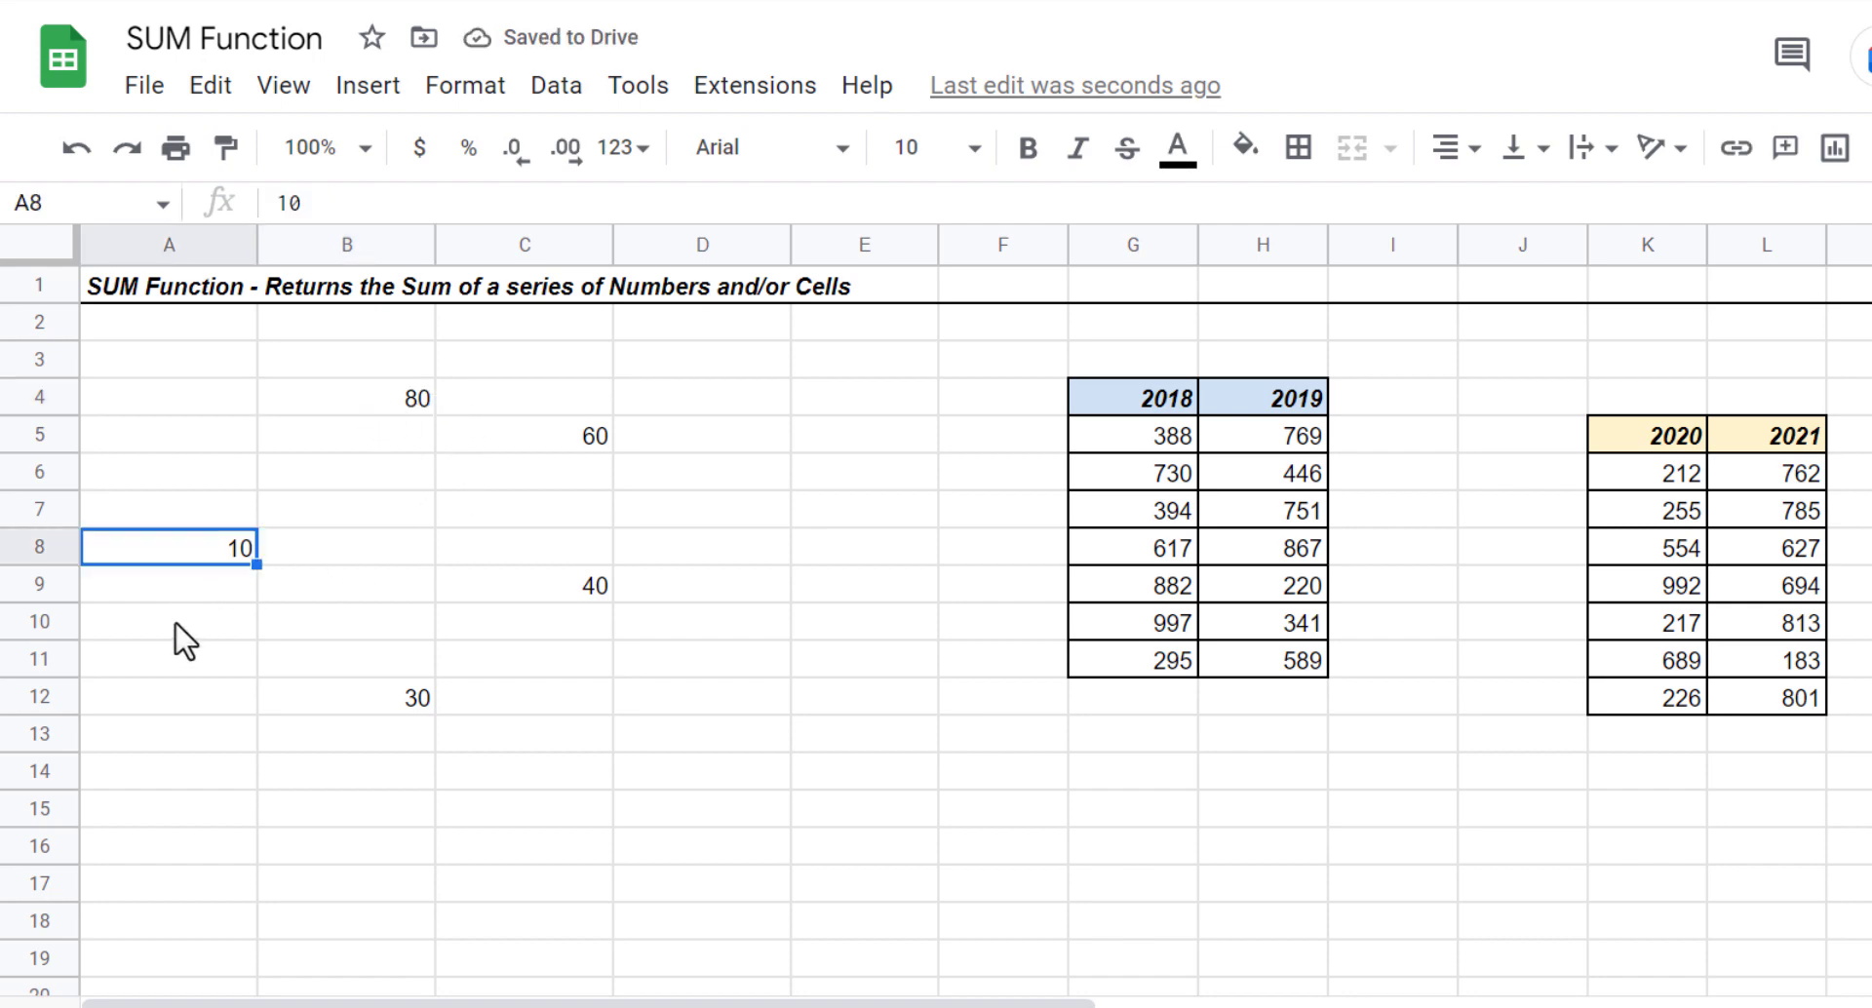
{"action": "type", "text": "15"}
{"action": "key", "text": "Return"}
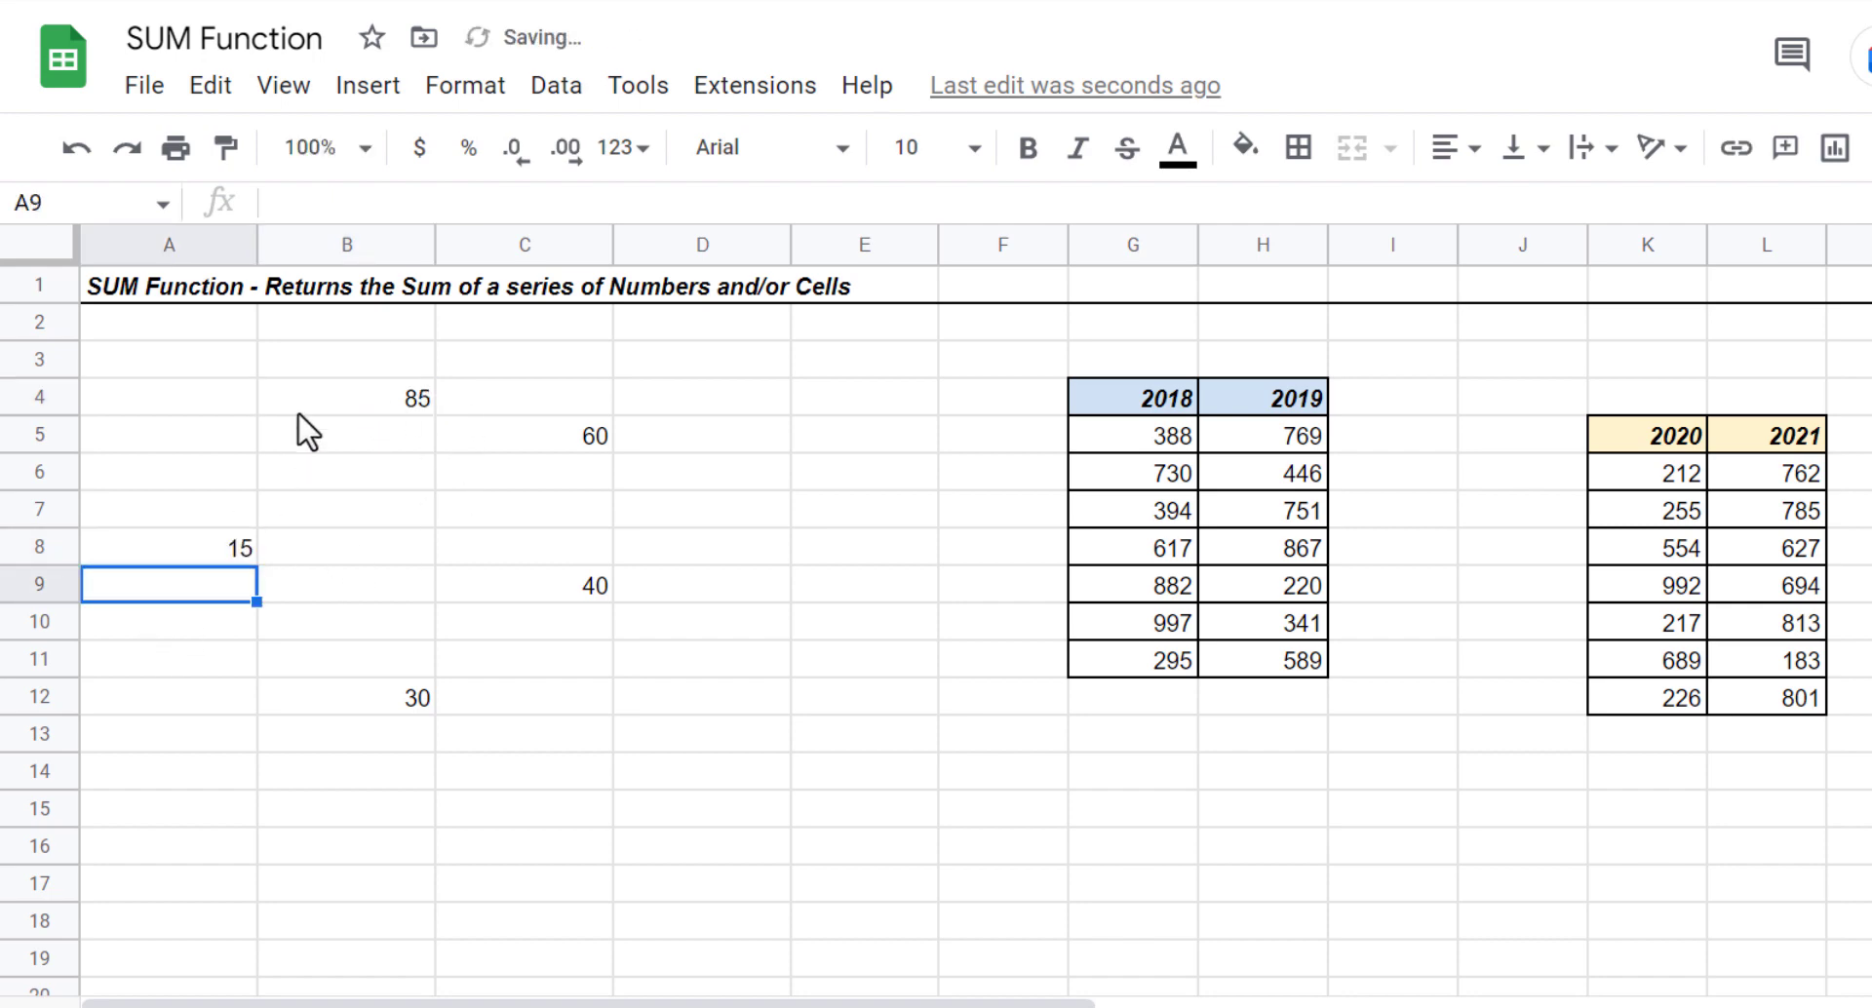
{"action": "left_click", "coordinate": [391, 404]}
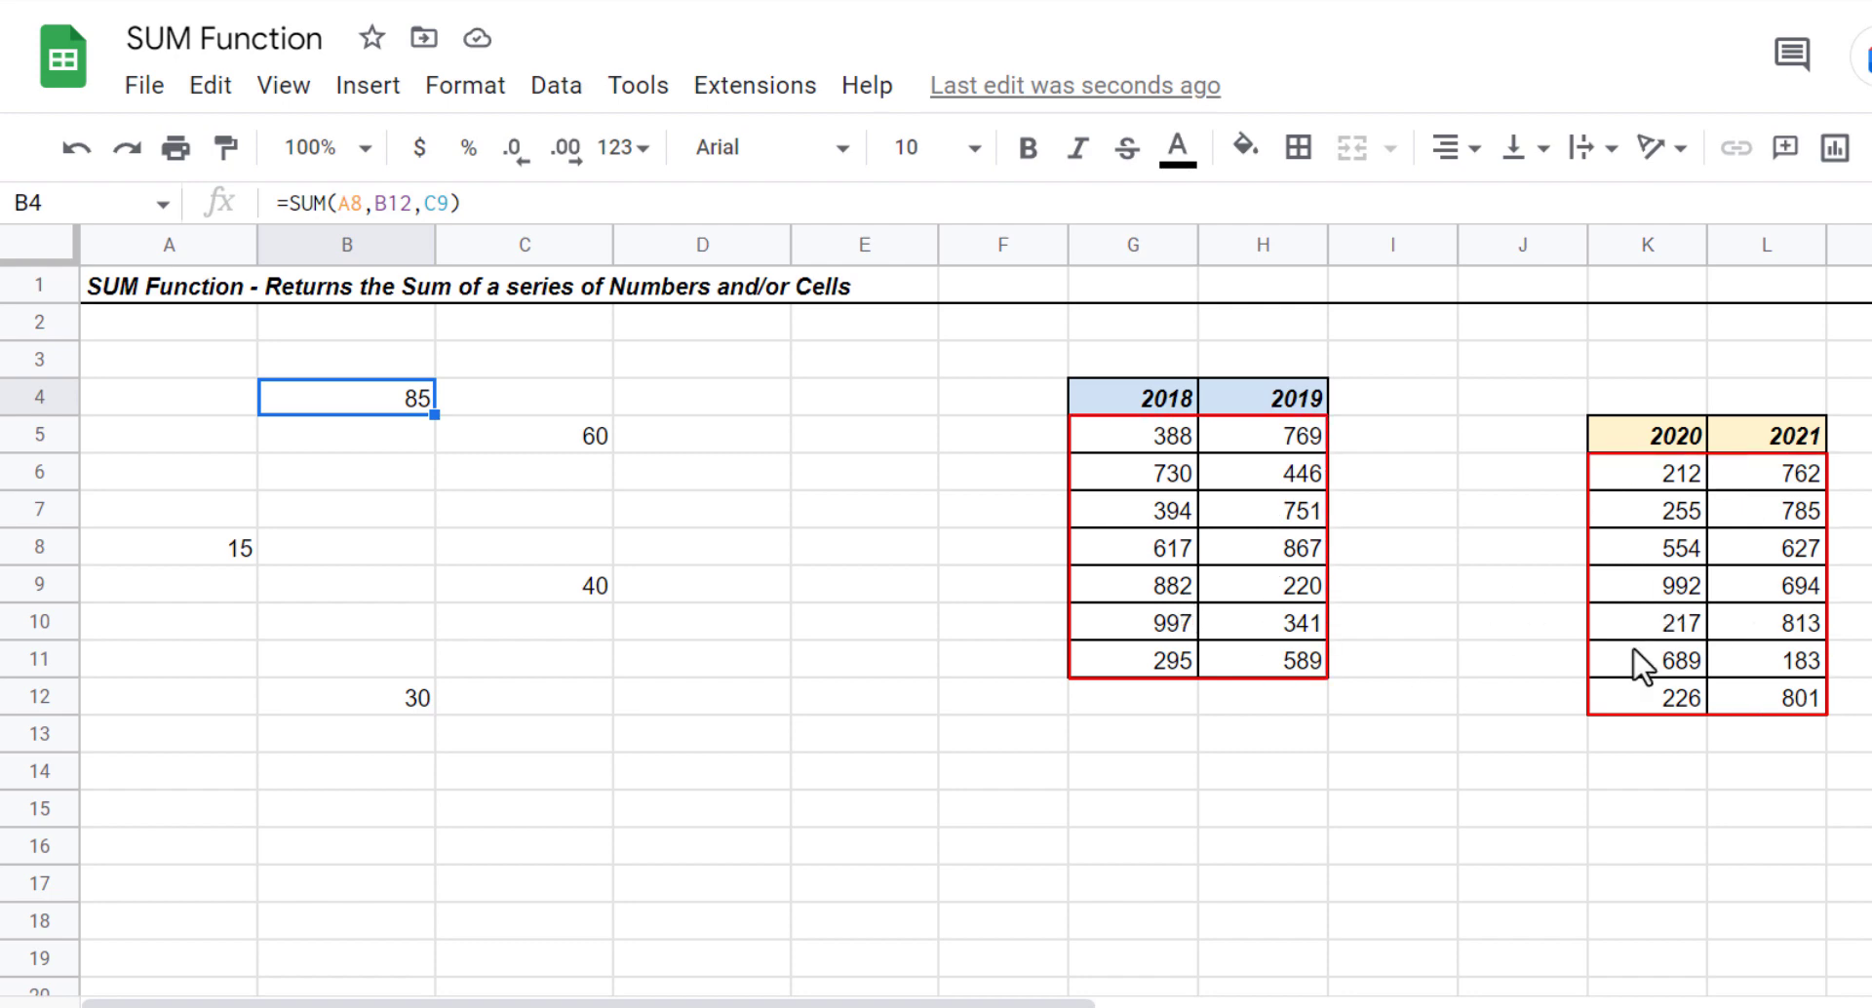
{"action": "left_click", "coordinate": [721, 746]}
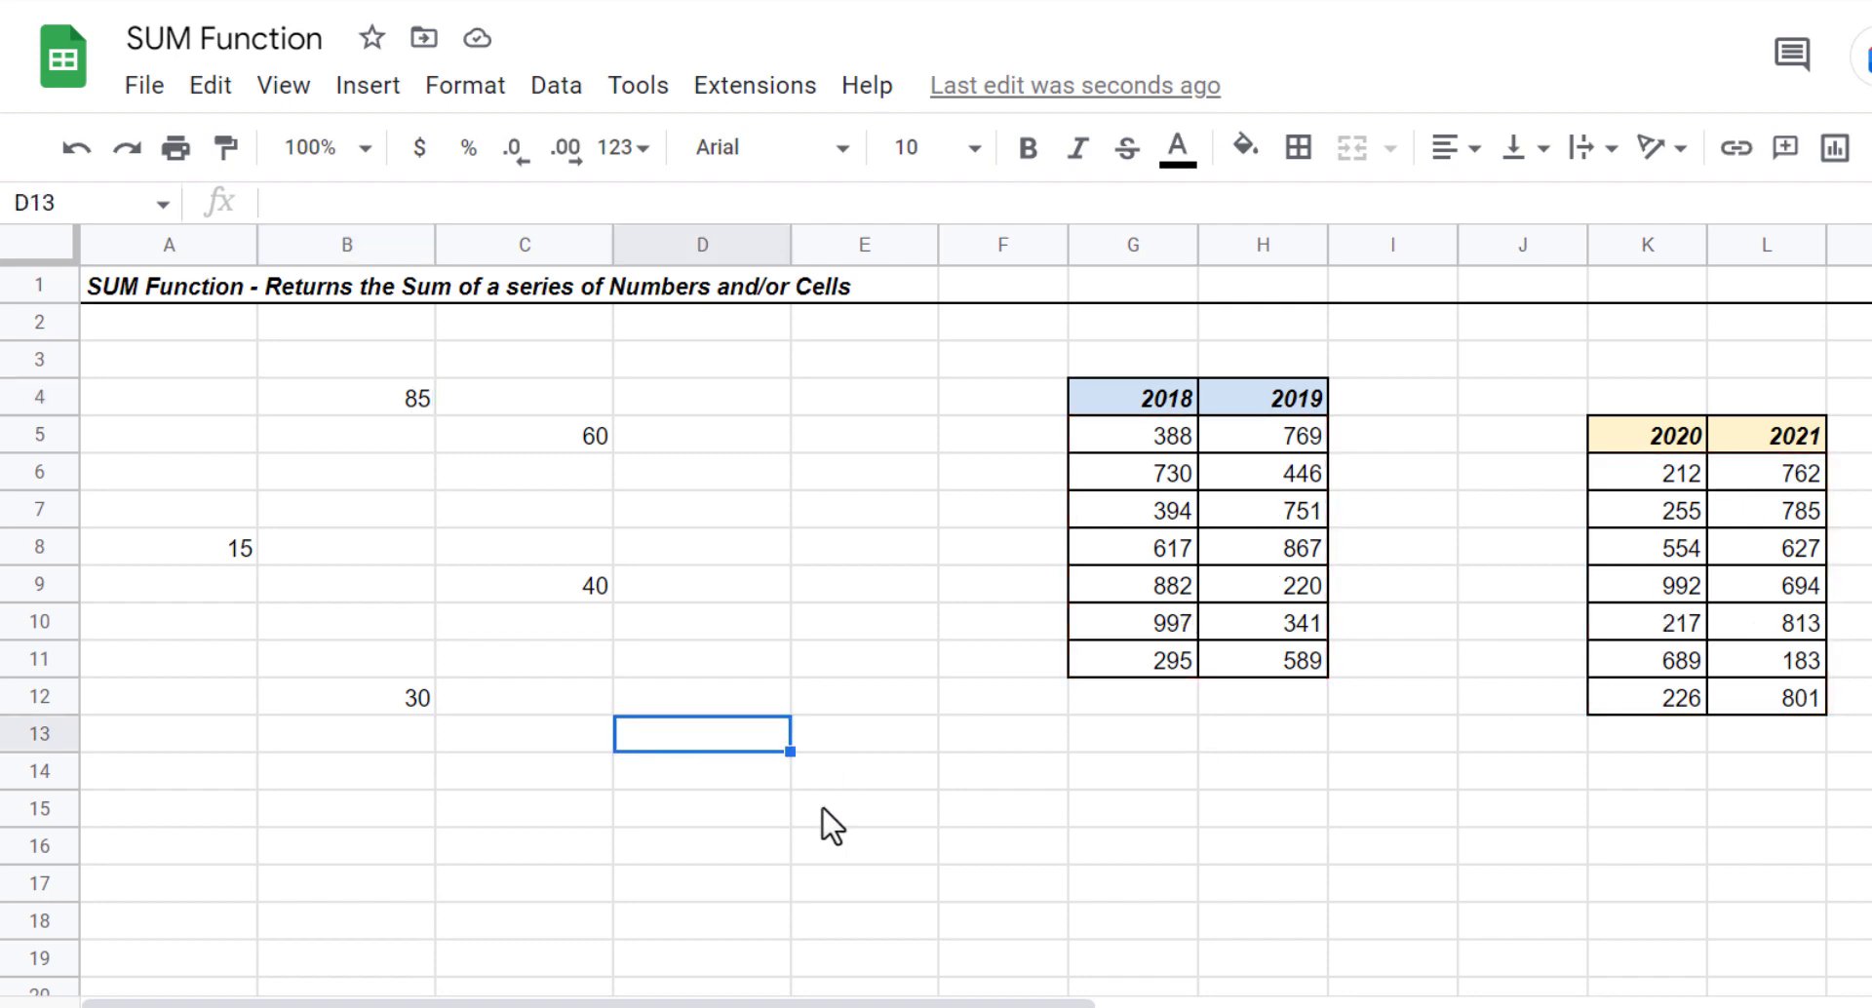
- Enter a SUM formula in cell D13 that adds the ranges G5:H11 and K6:L12
{"action": "type", "text": "="}
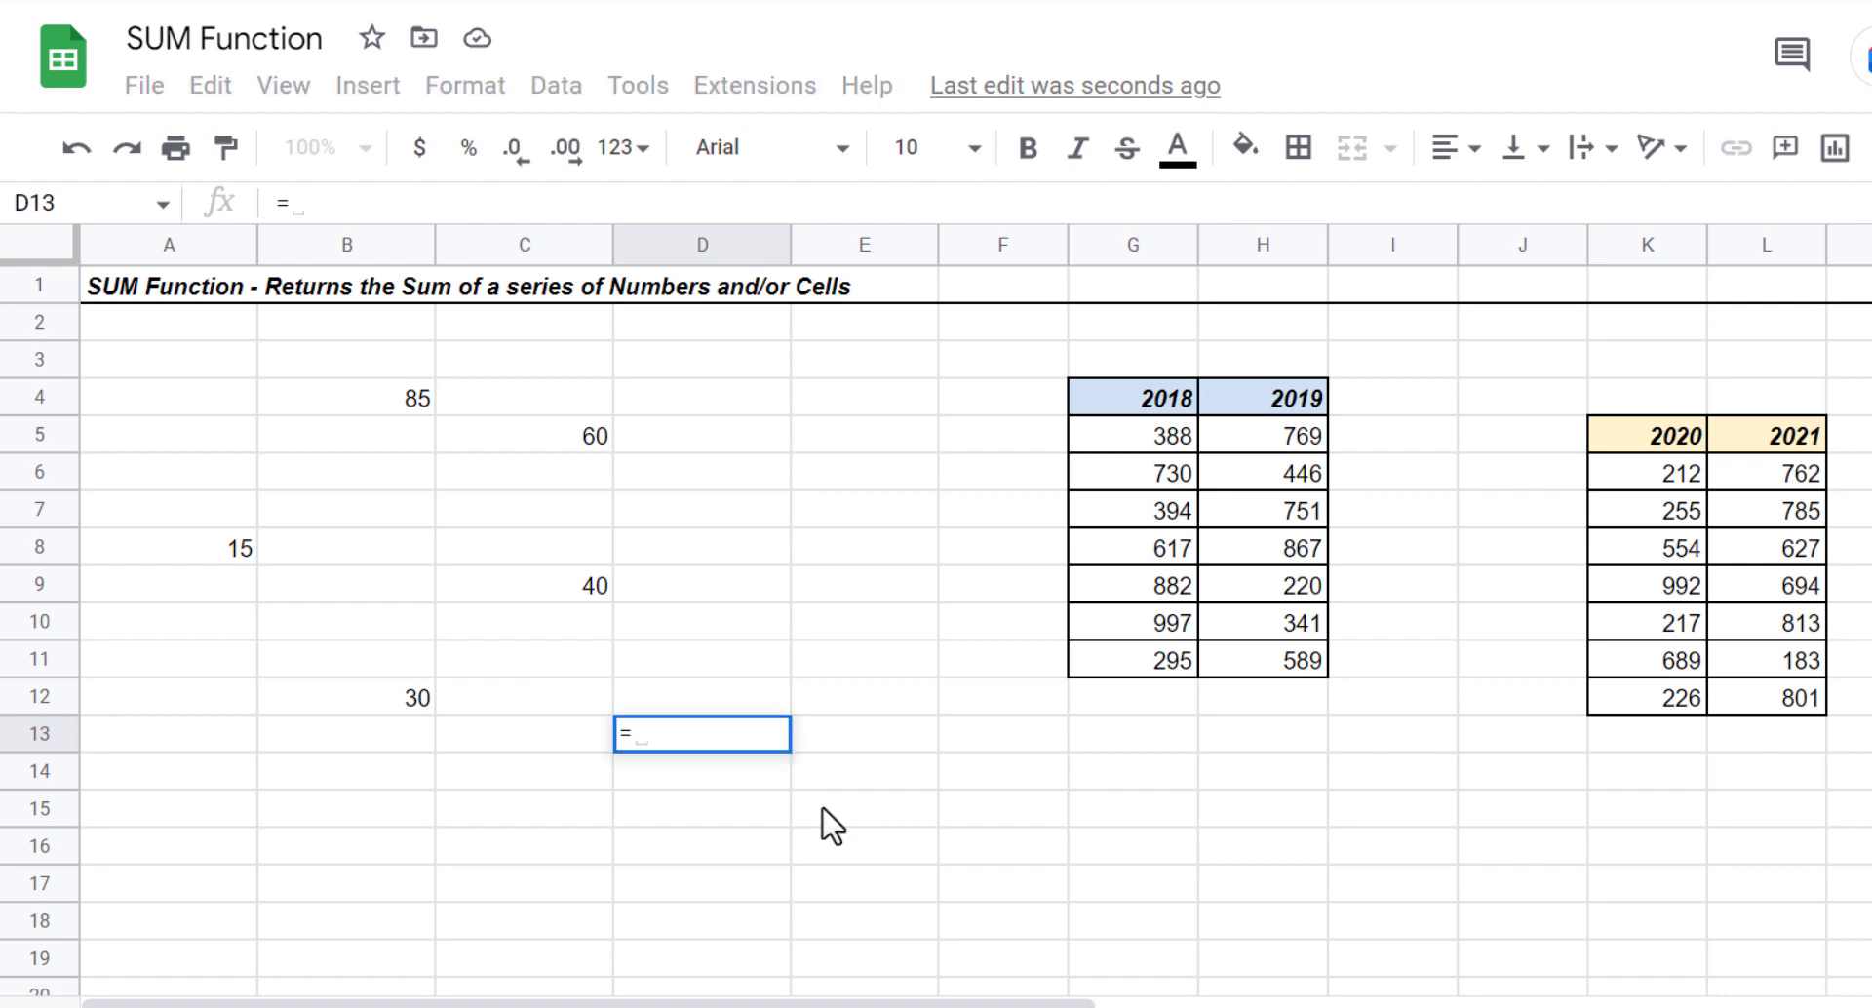
{"action": "type", "text": "SUM("}
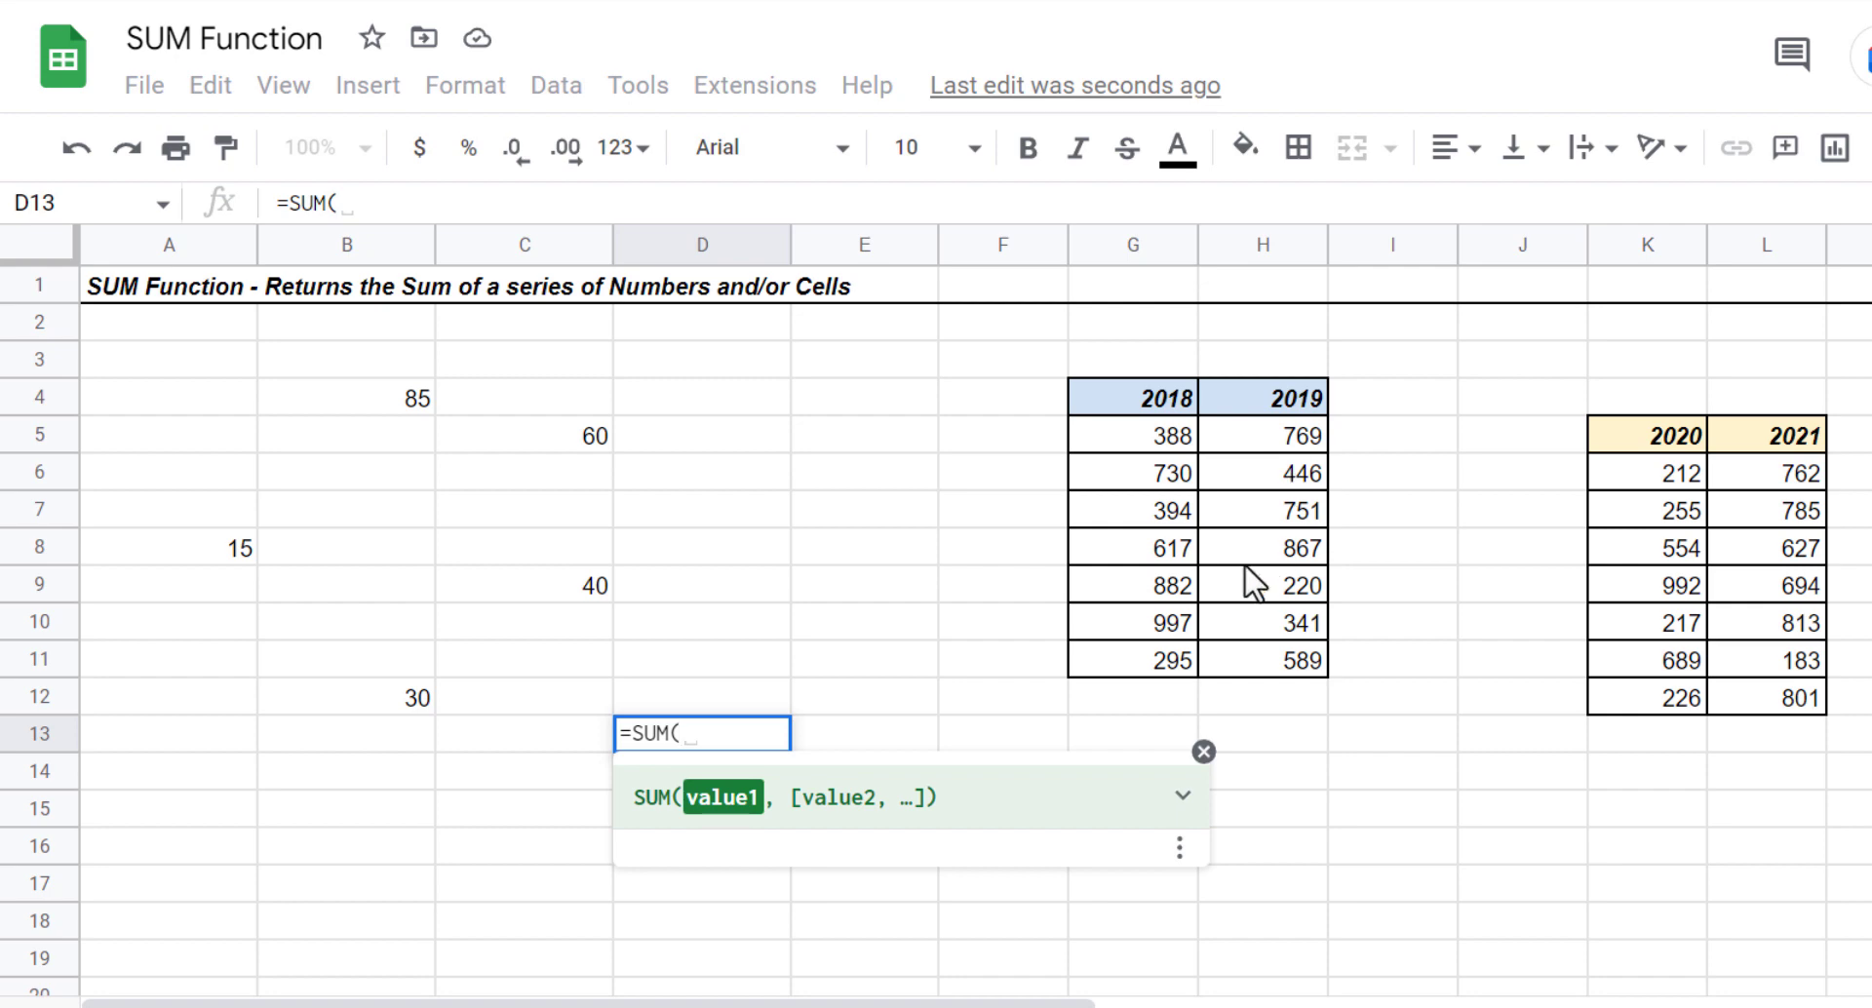
{"action": "left_click_drag", "start_coordinate": [1145, 439], "coordinate": [1287, 661]}
{"action": "type", "text": ","}
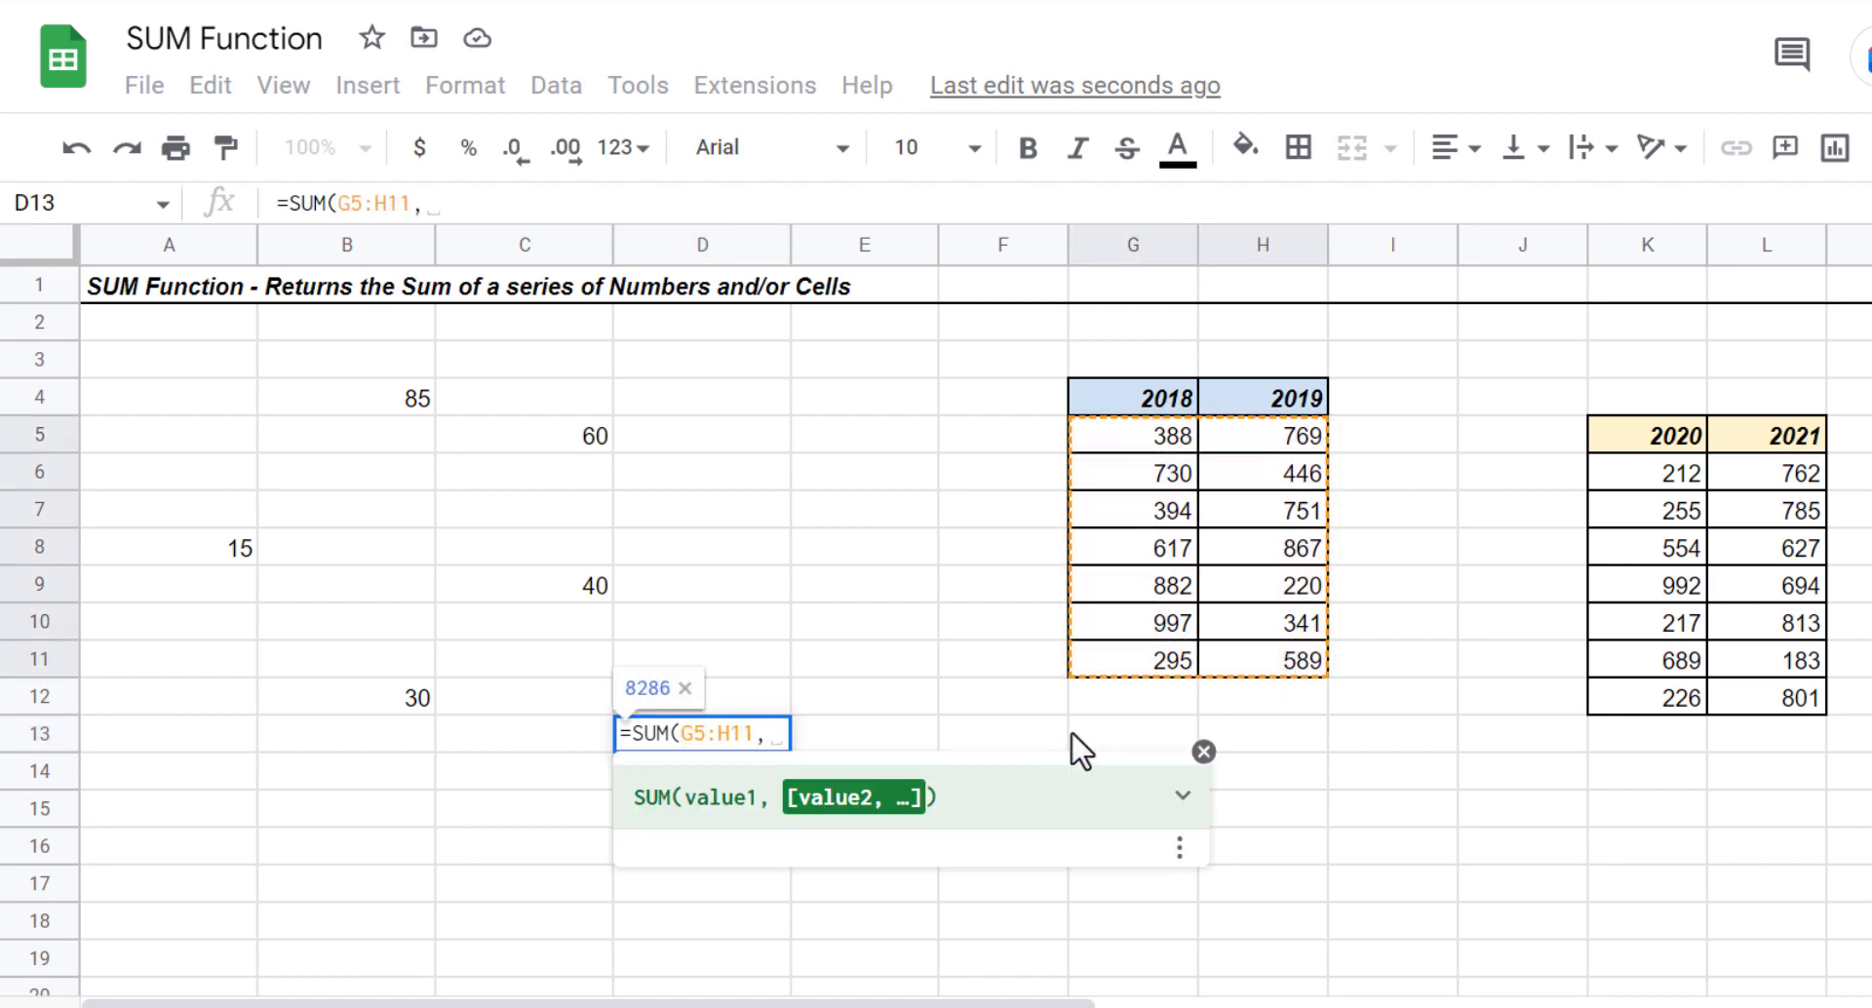
{"action": "left_click_drag", "start_coordinate": [1658, 475], "coordinate": [1775, 707]}
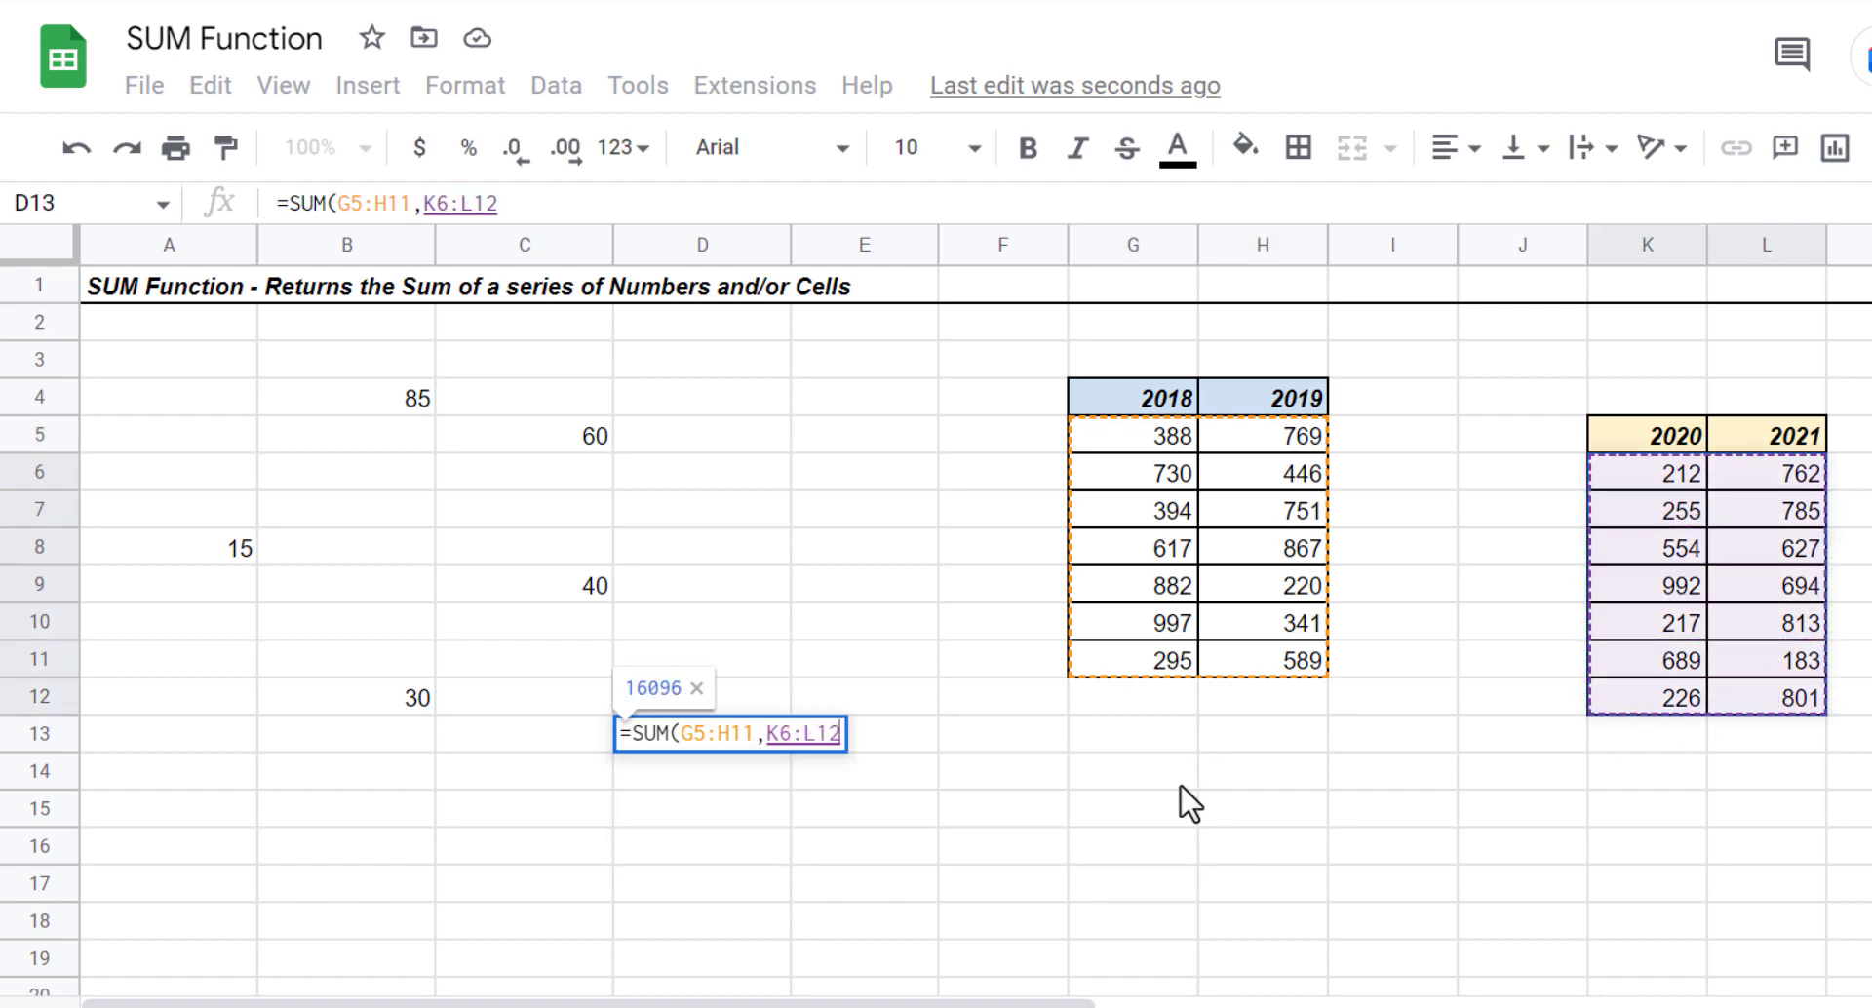
{"action": "type", "text": ")"}
{"action": "key", "text": "Return"}
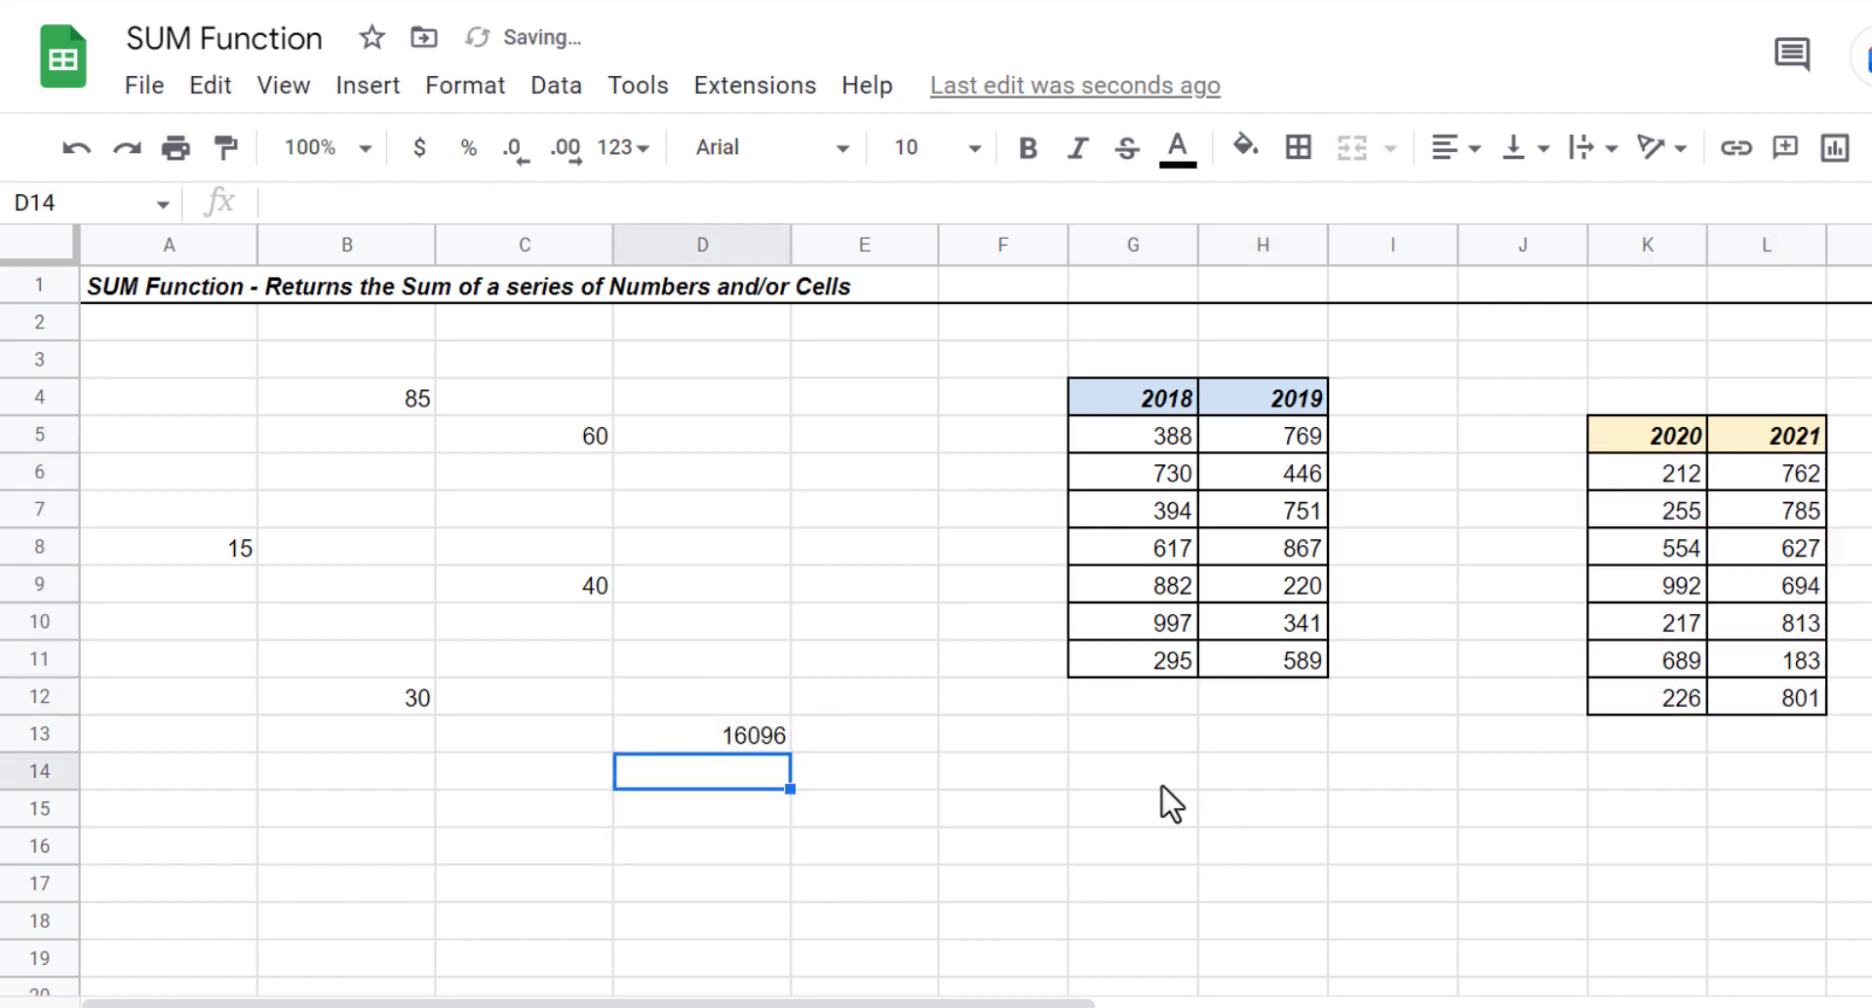
- Compare the arguments of the SUM formulas in D13, C5 and B4, highlighting the referenced cells and ranges
{"action": "left_click", "coordinate": [747, 741]}
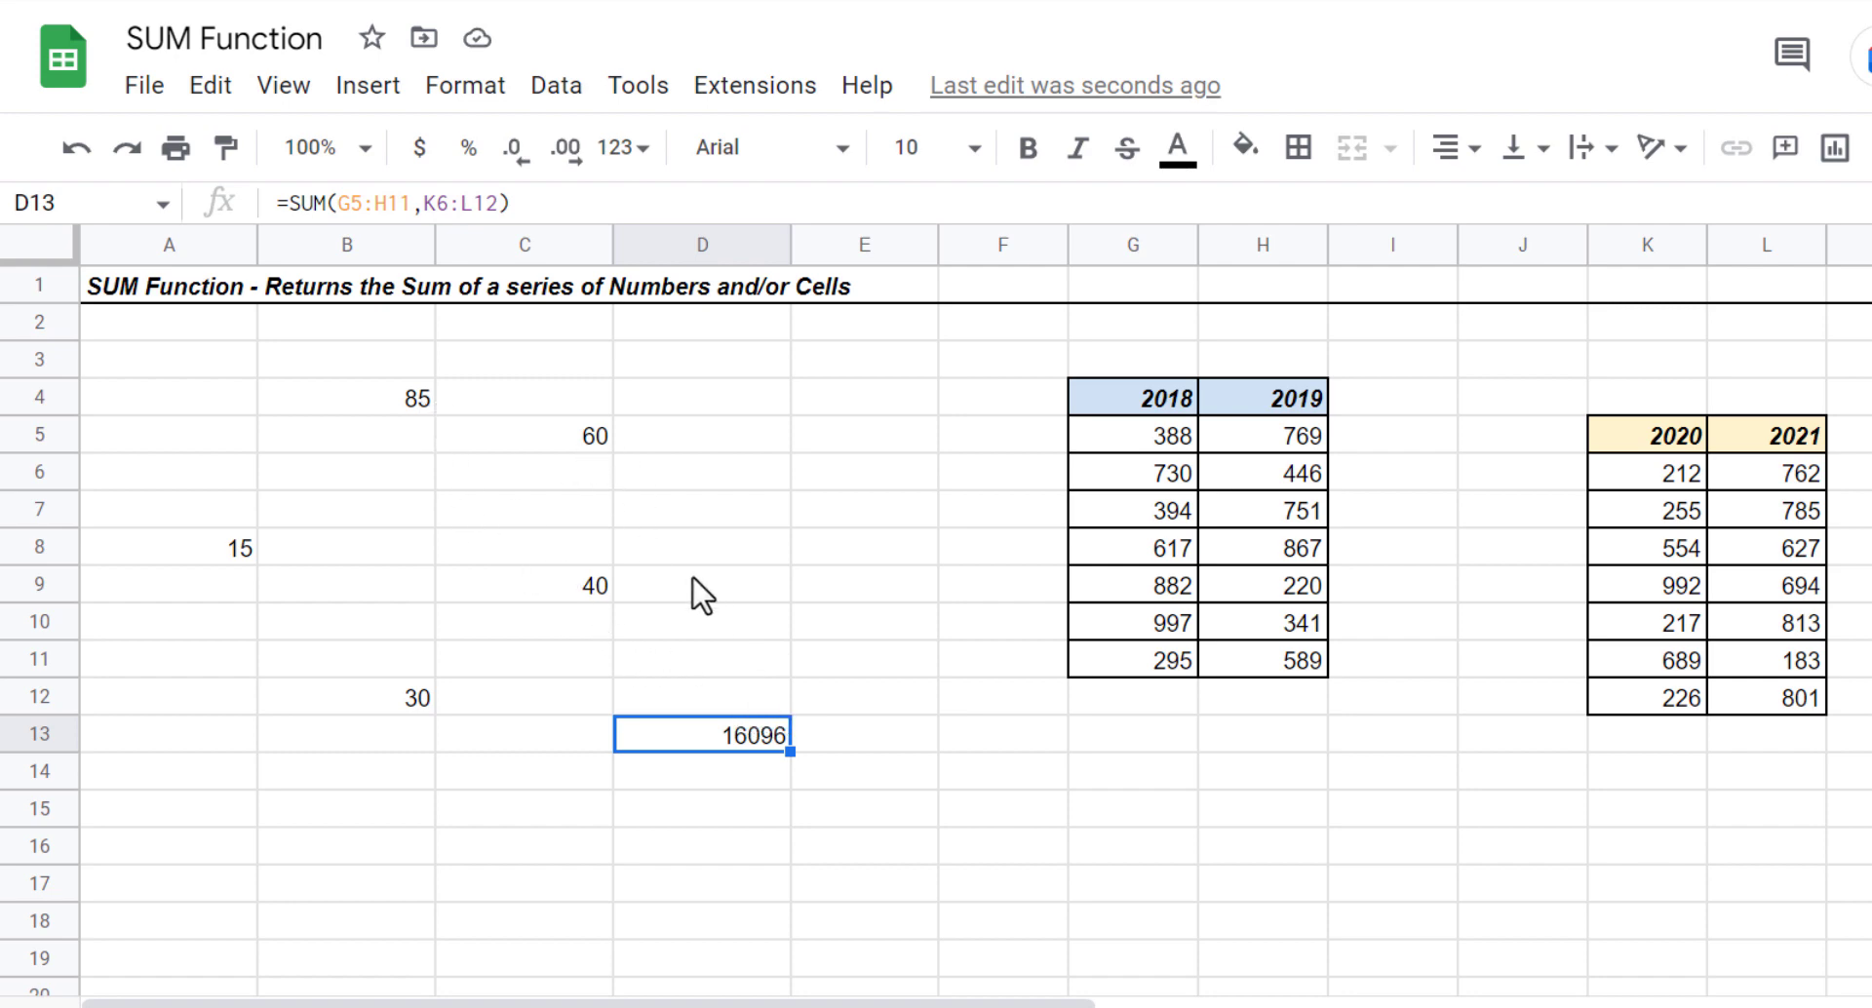
{"action": "left_click", "coordinate": [553, 447]}
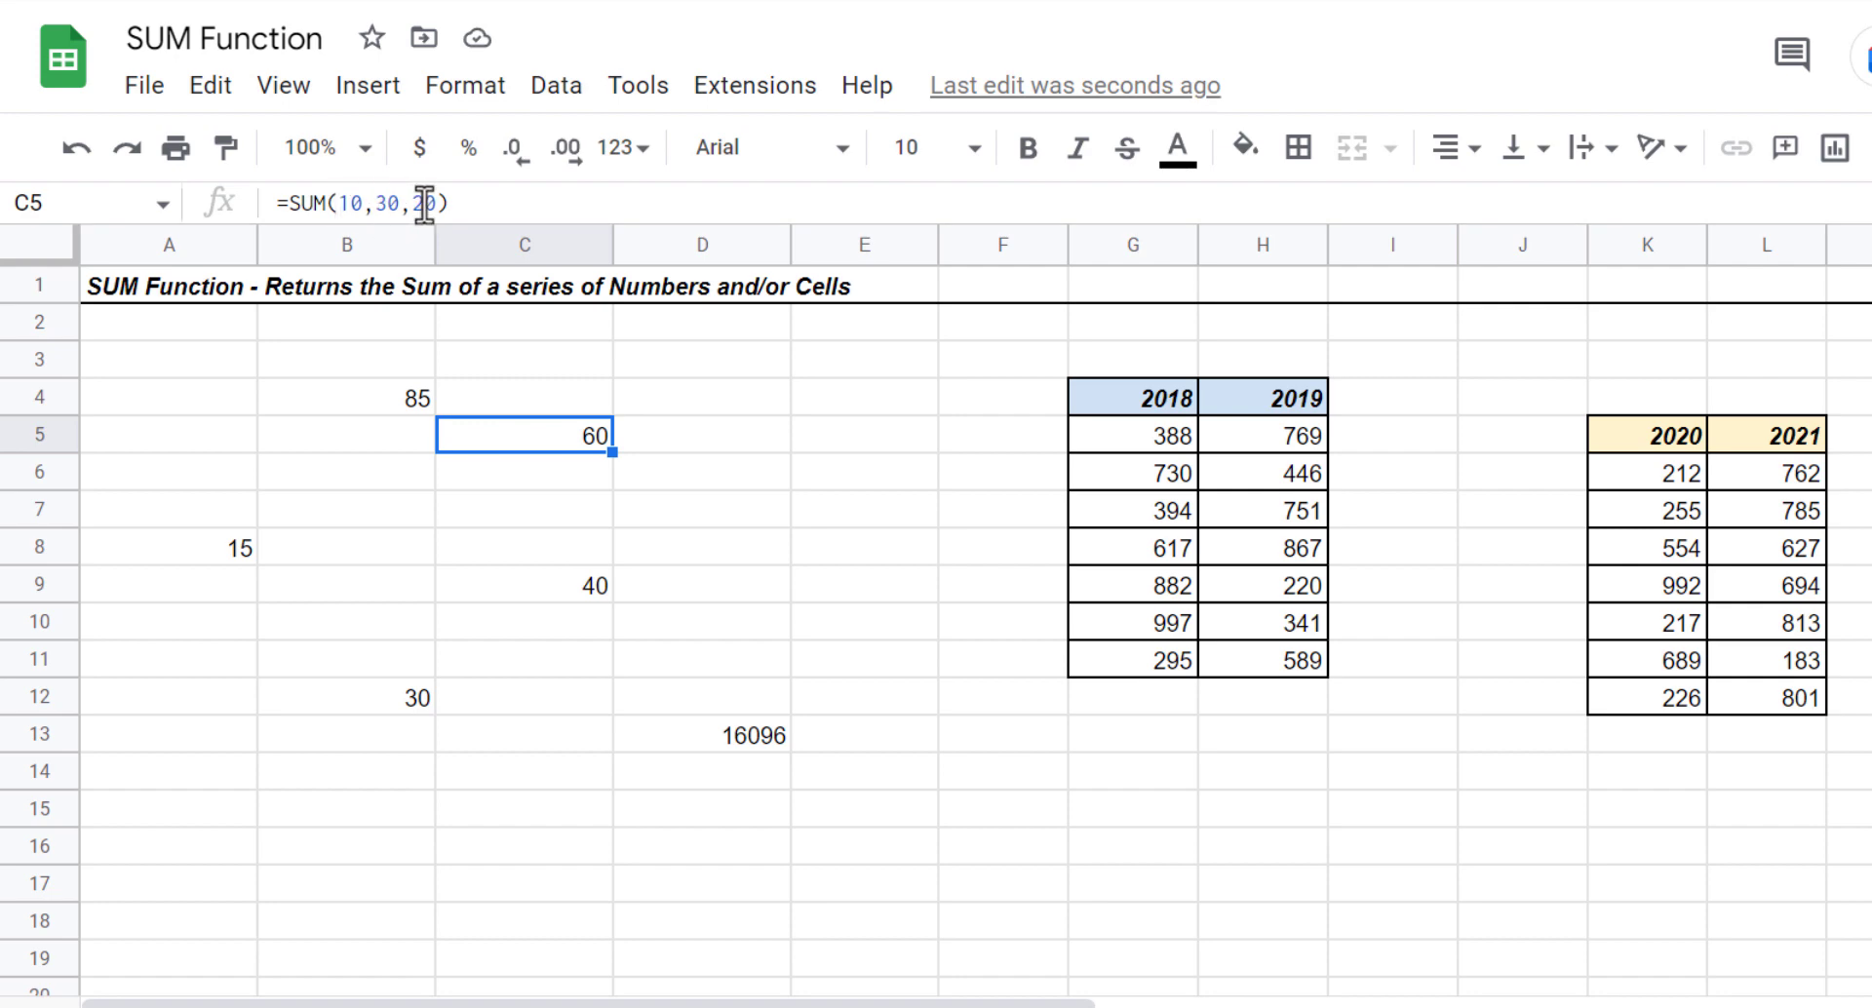
{"action": "left_click", "coordinate": [371, 399]}
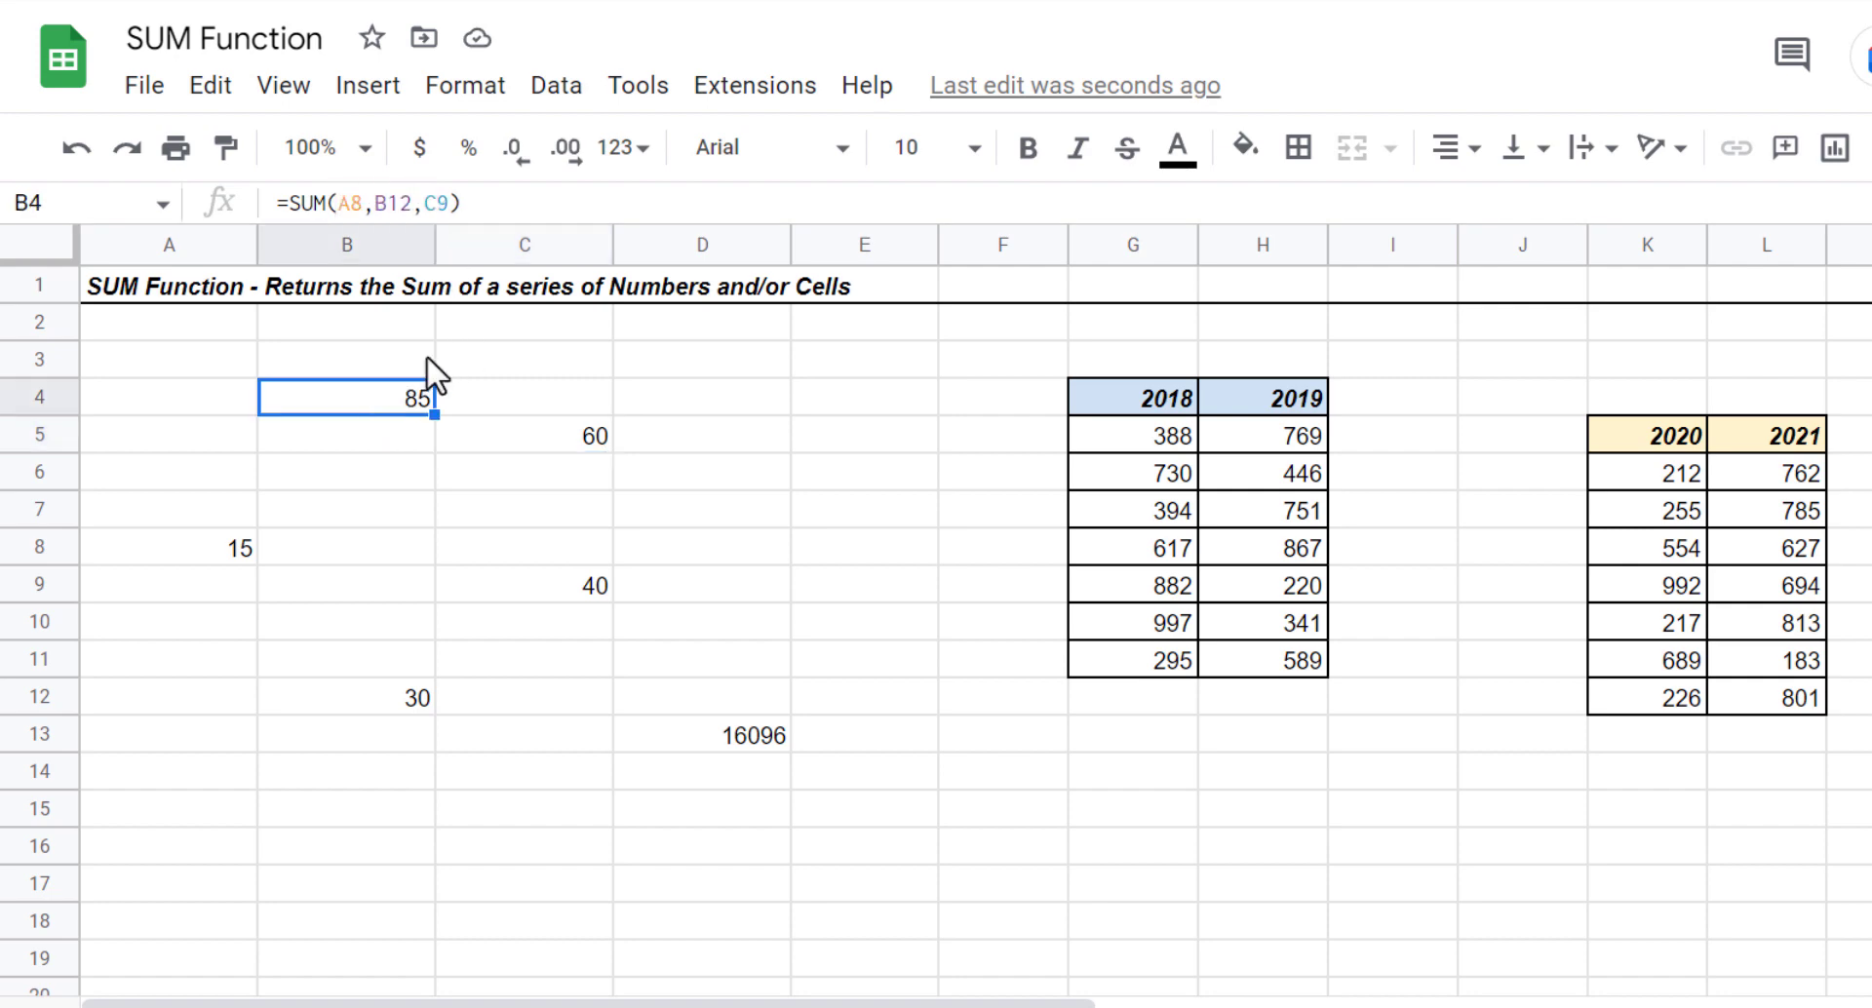
{"action": "left_click", "coordinate": [499, 202]}
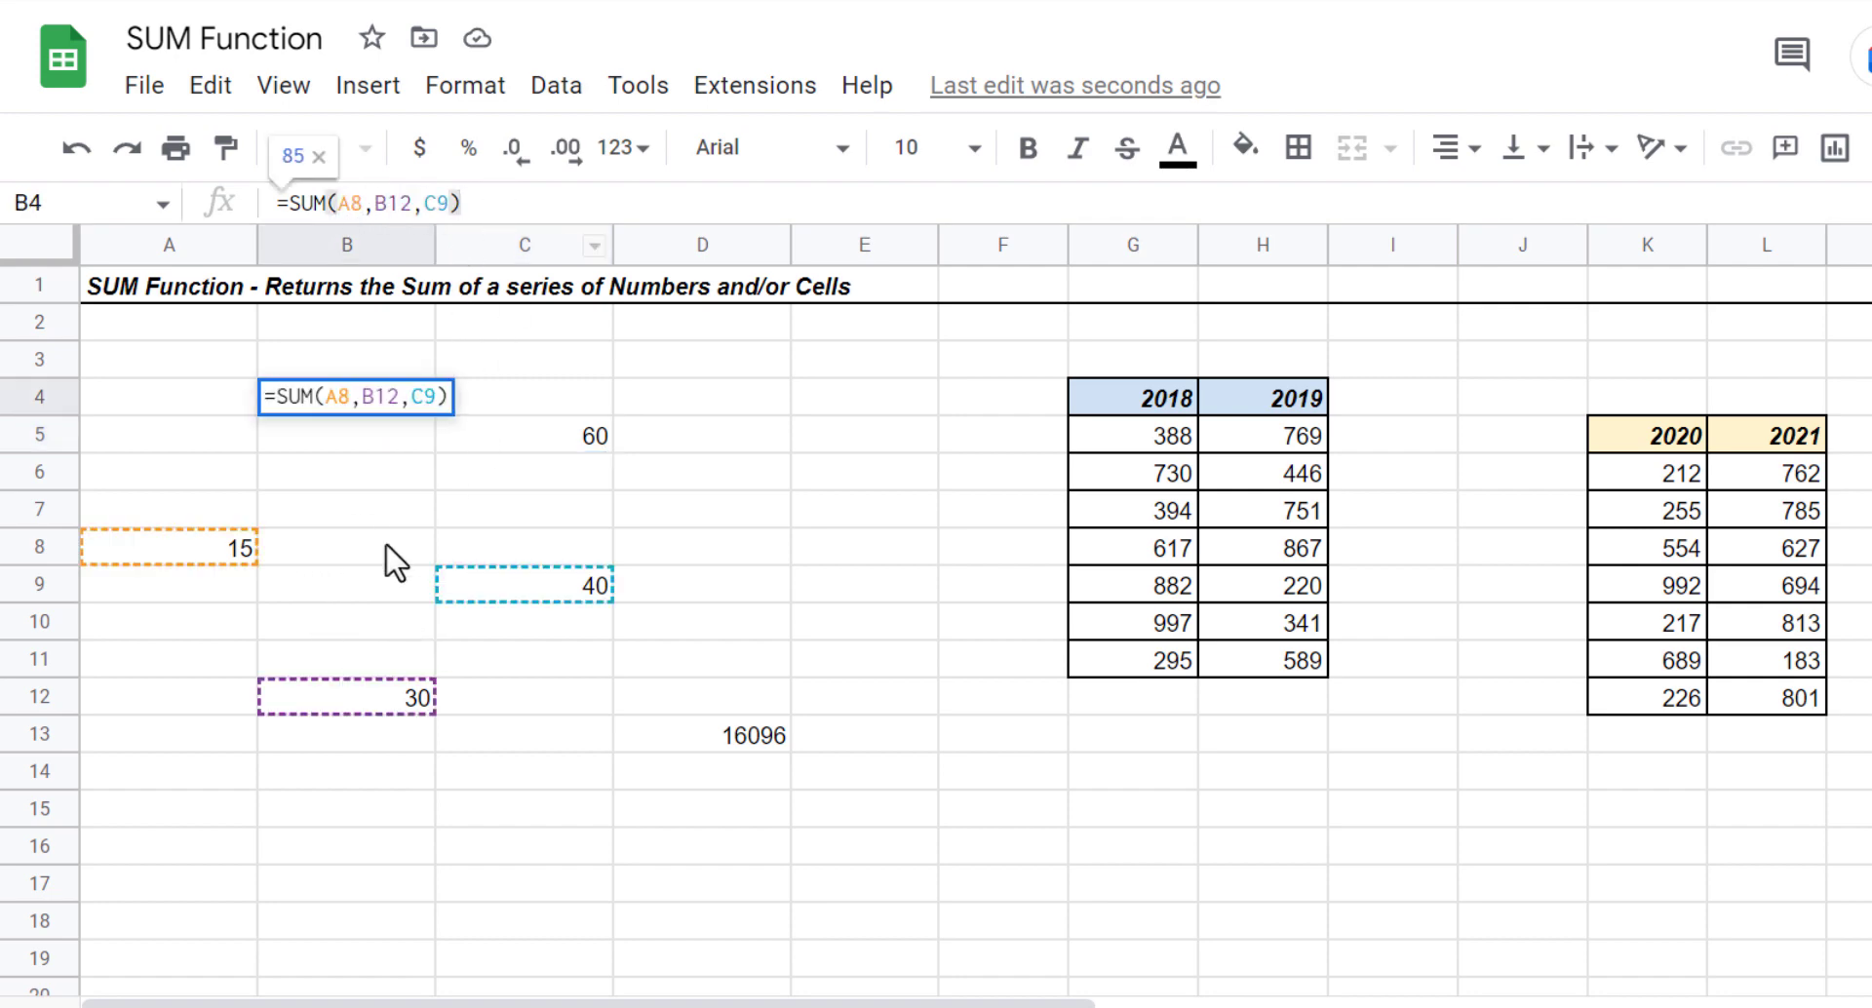
{"action": "key", "text": "Escape"}
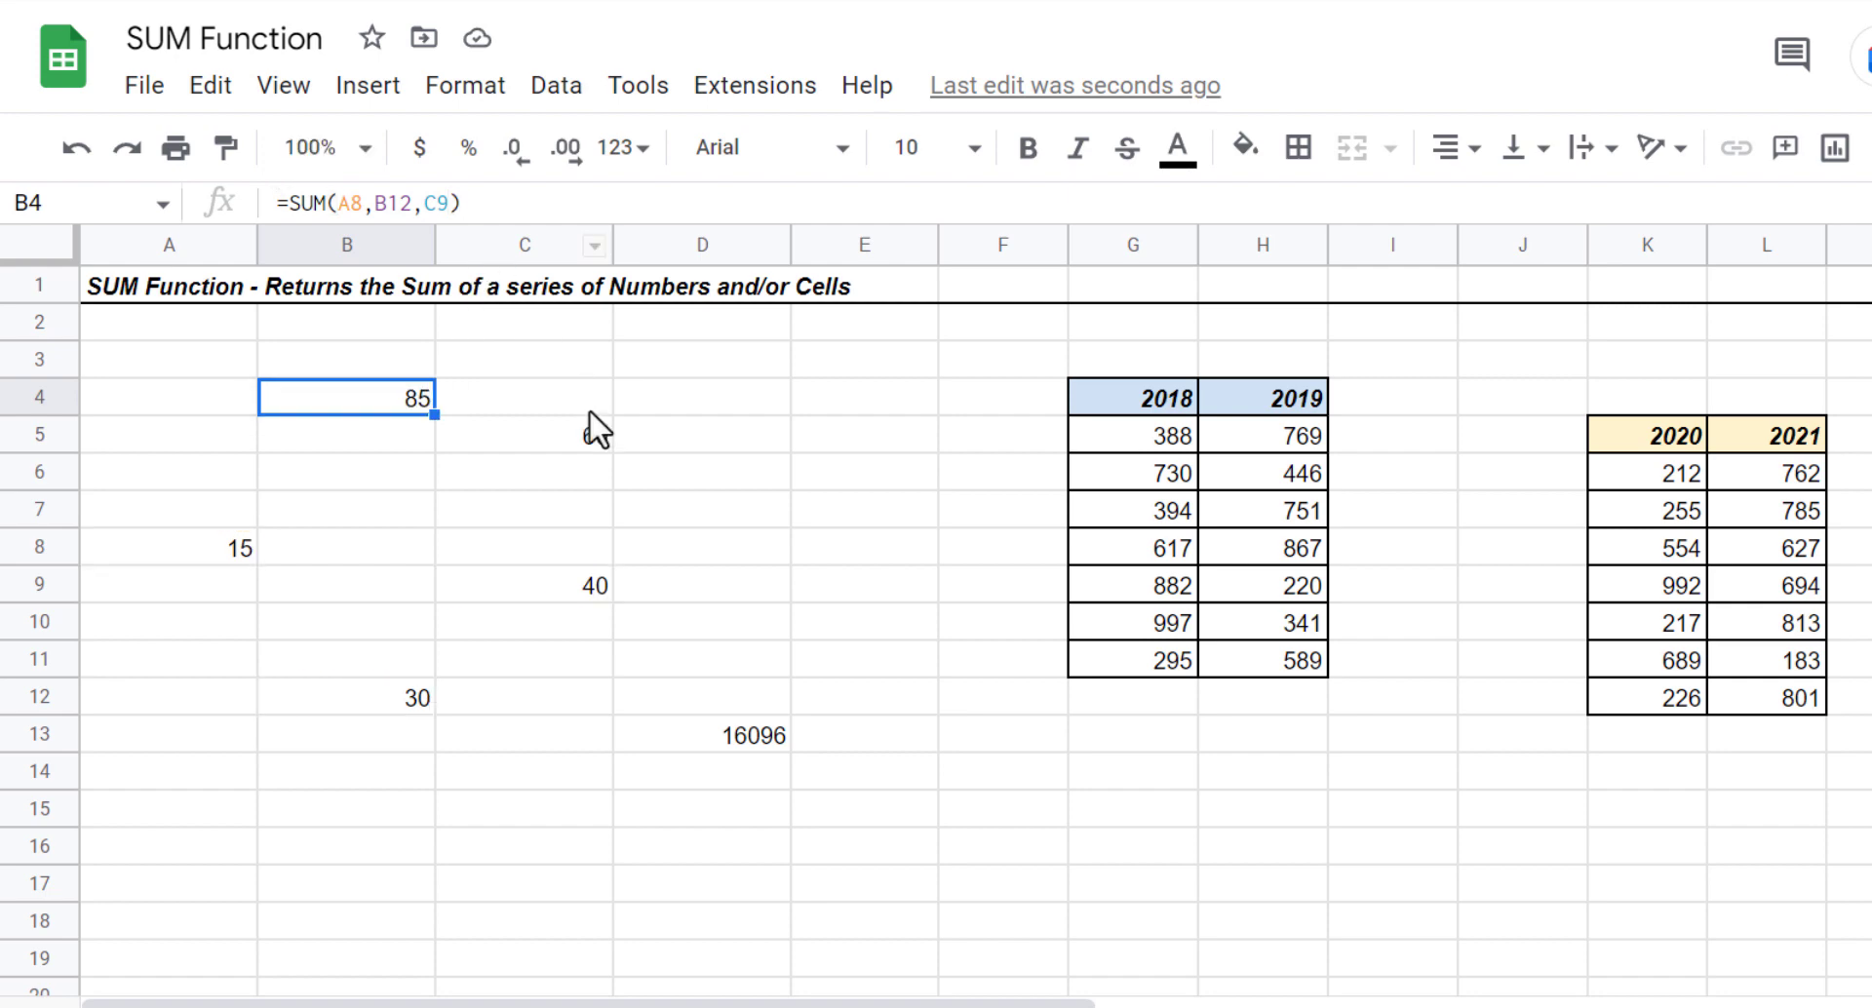
{"action": "left_click", "coordinate": [741, 743]}
{"action": "left_click", "coordinate": [556, 203]}
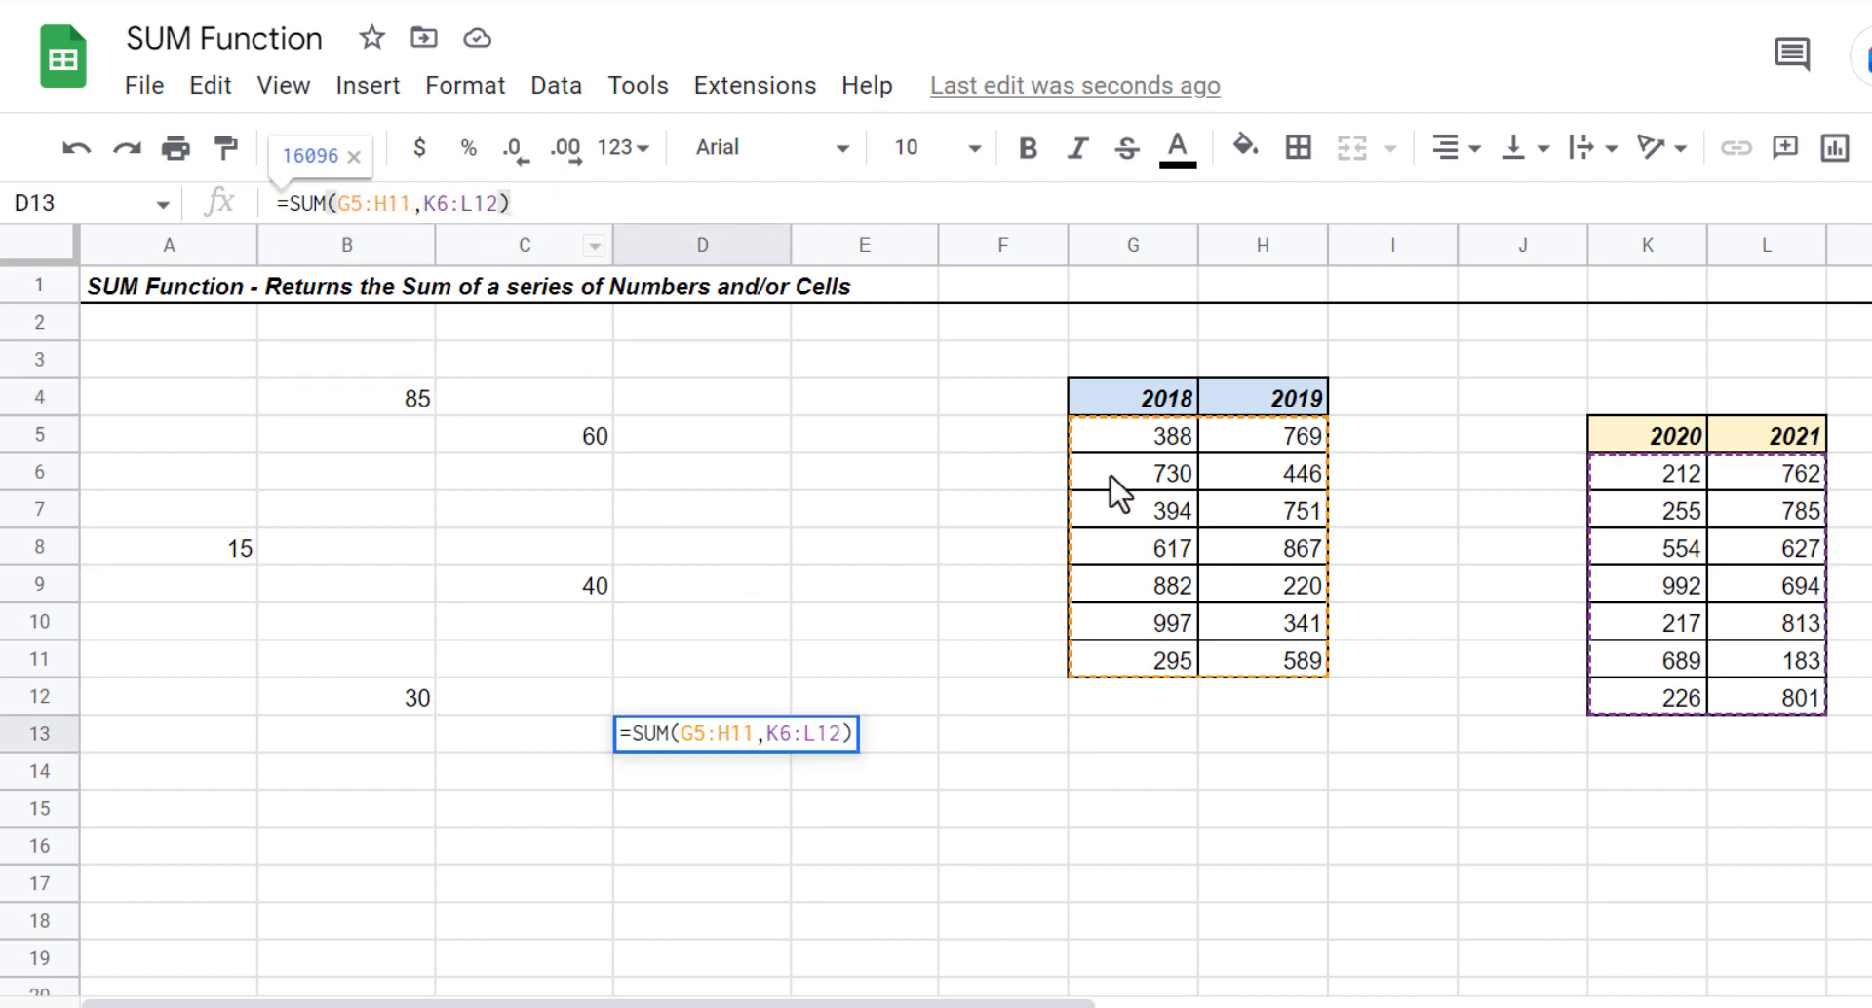
{"action": "key", "text": "Escape"}
- Enter a SUM formula in cell C16 combining range G5:H11, cells A8 and B12, the number 15 and range K6:L12, and check it
{"action": "left_click", "coordinate": [531, 856]}
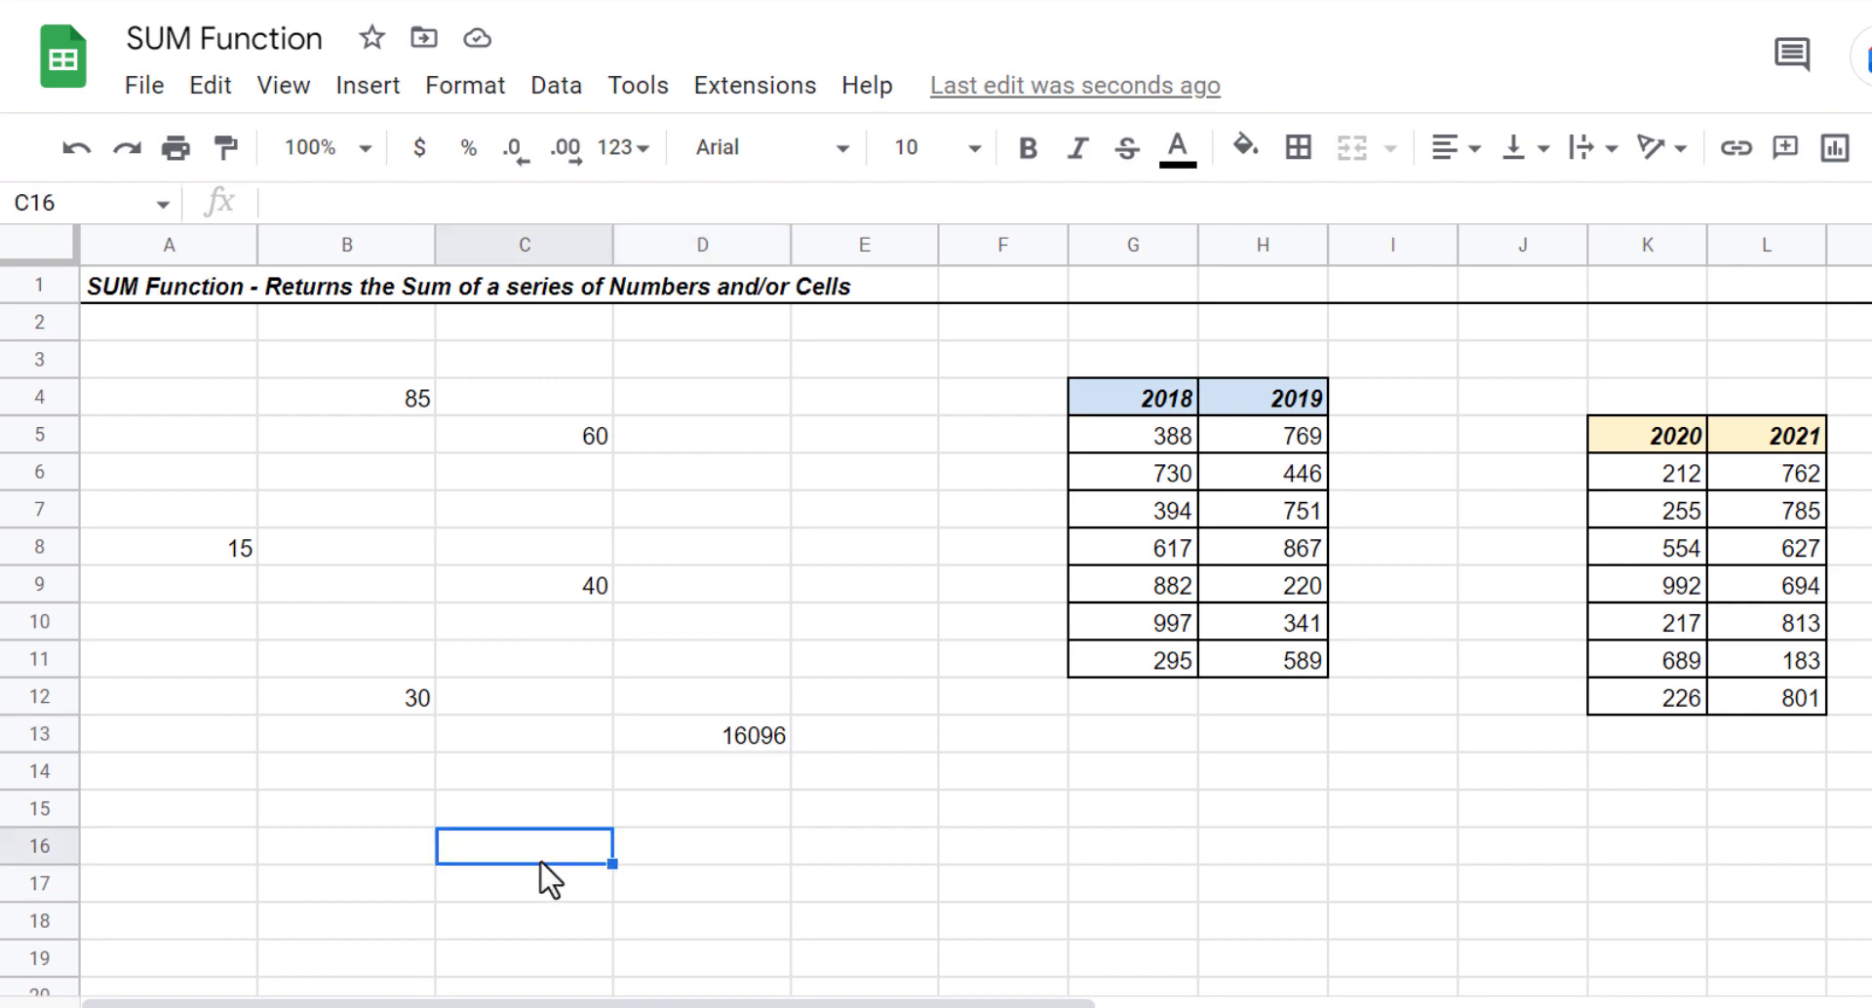
{"action": "type", "text": "="}
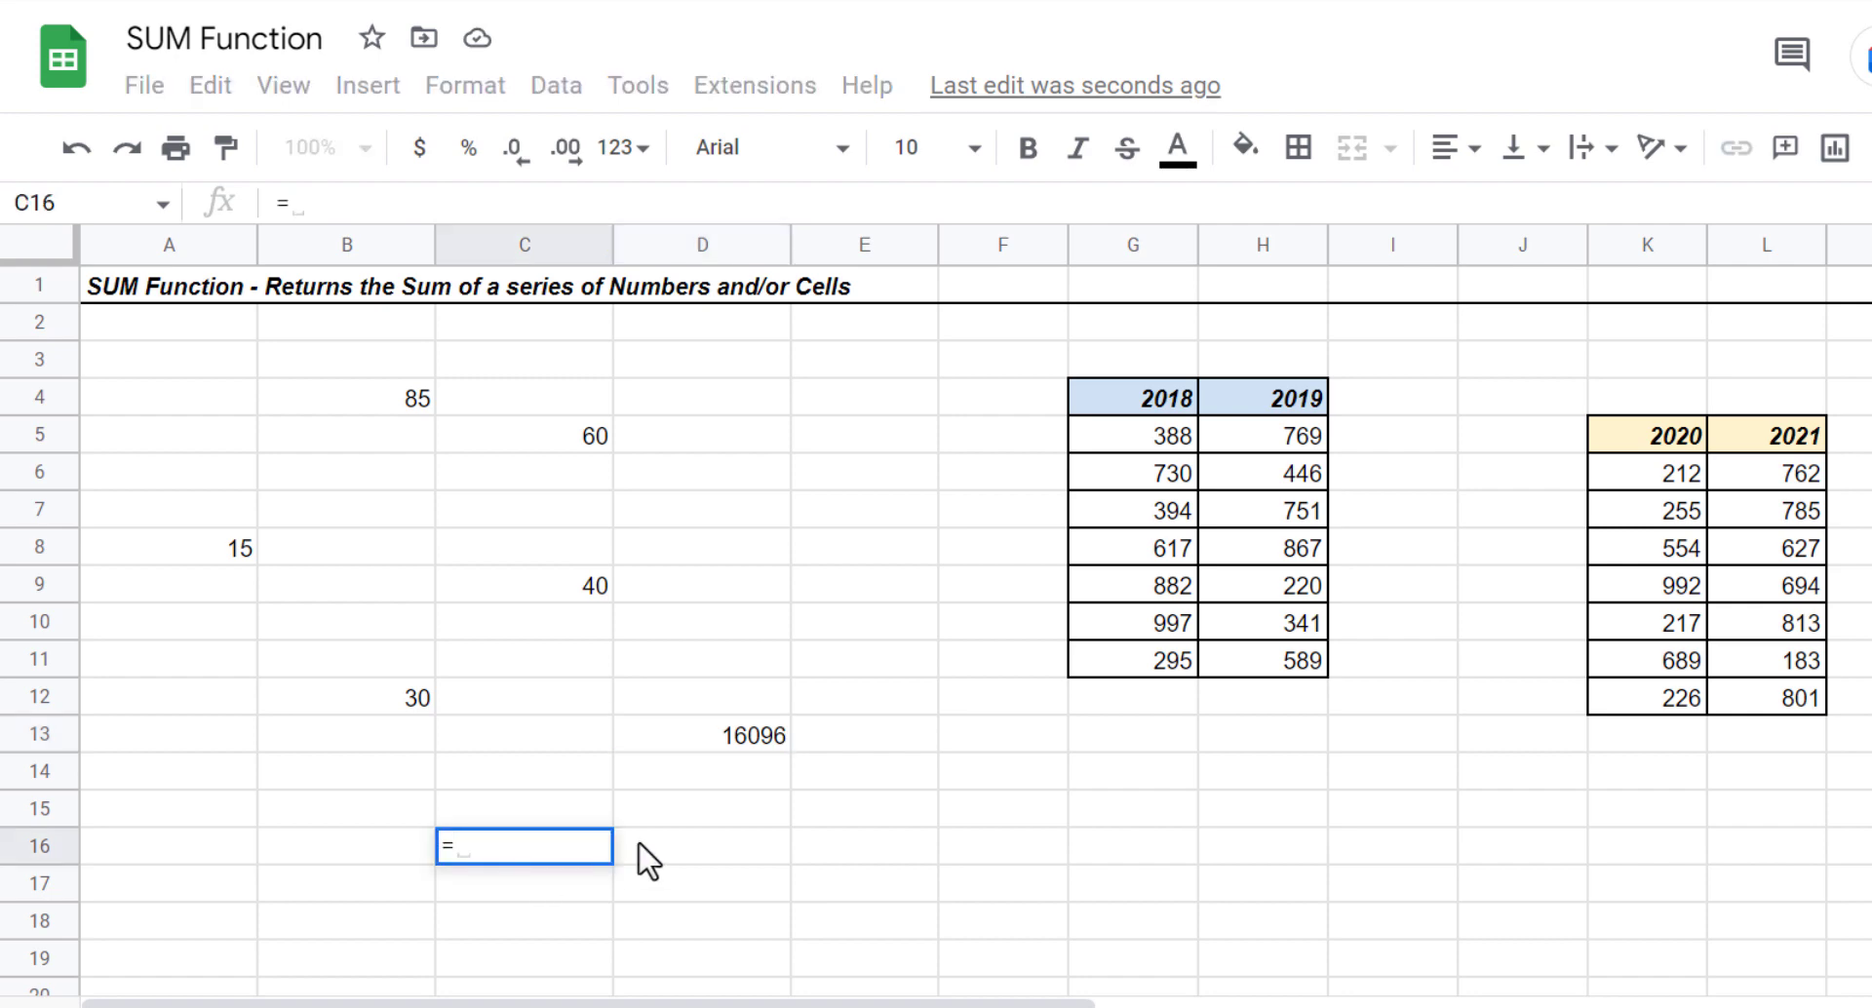
{"action": "type", "text": "SUM("}
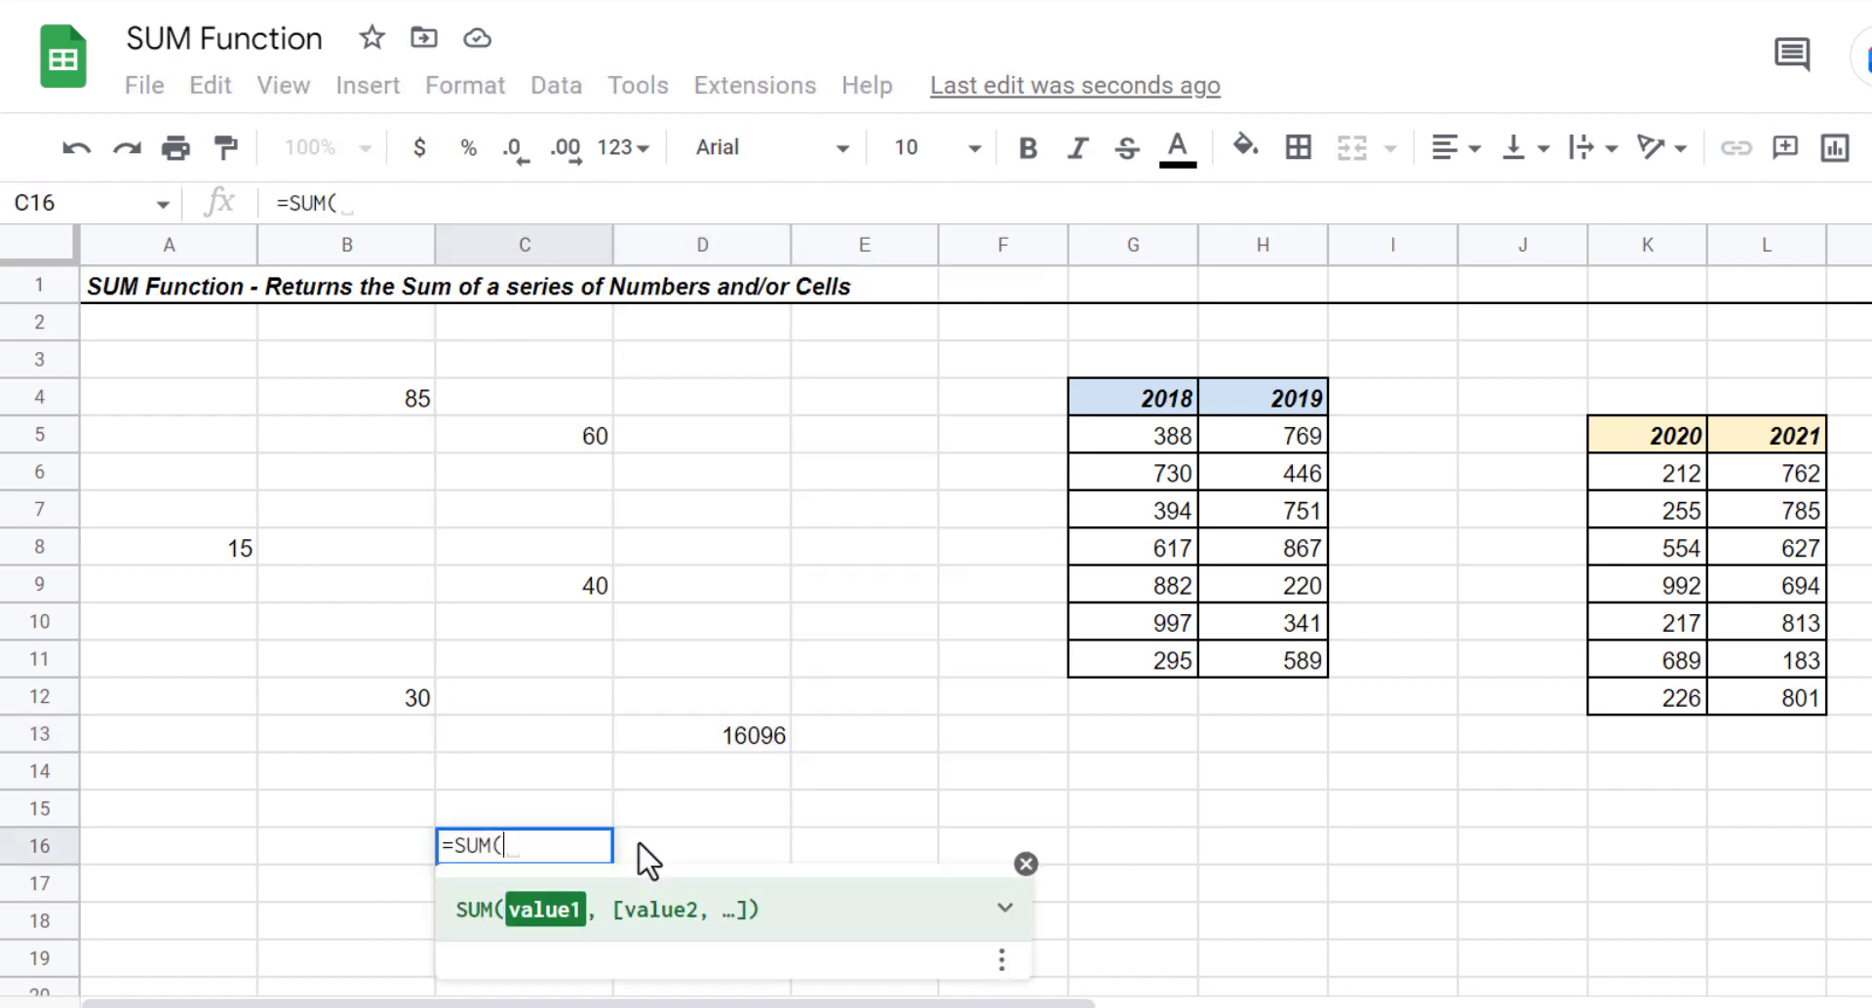
{"action": "left_click_drag", "start_coordinate": [1154, 435], "coordinate": [1278, 668]}
{"action": "type", "text": ","}
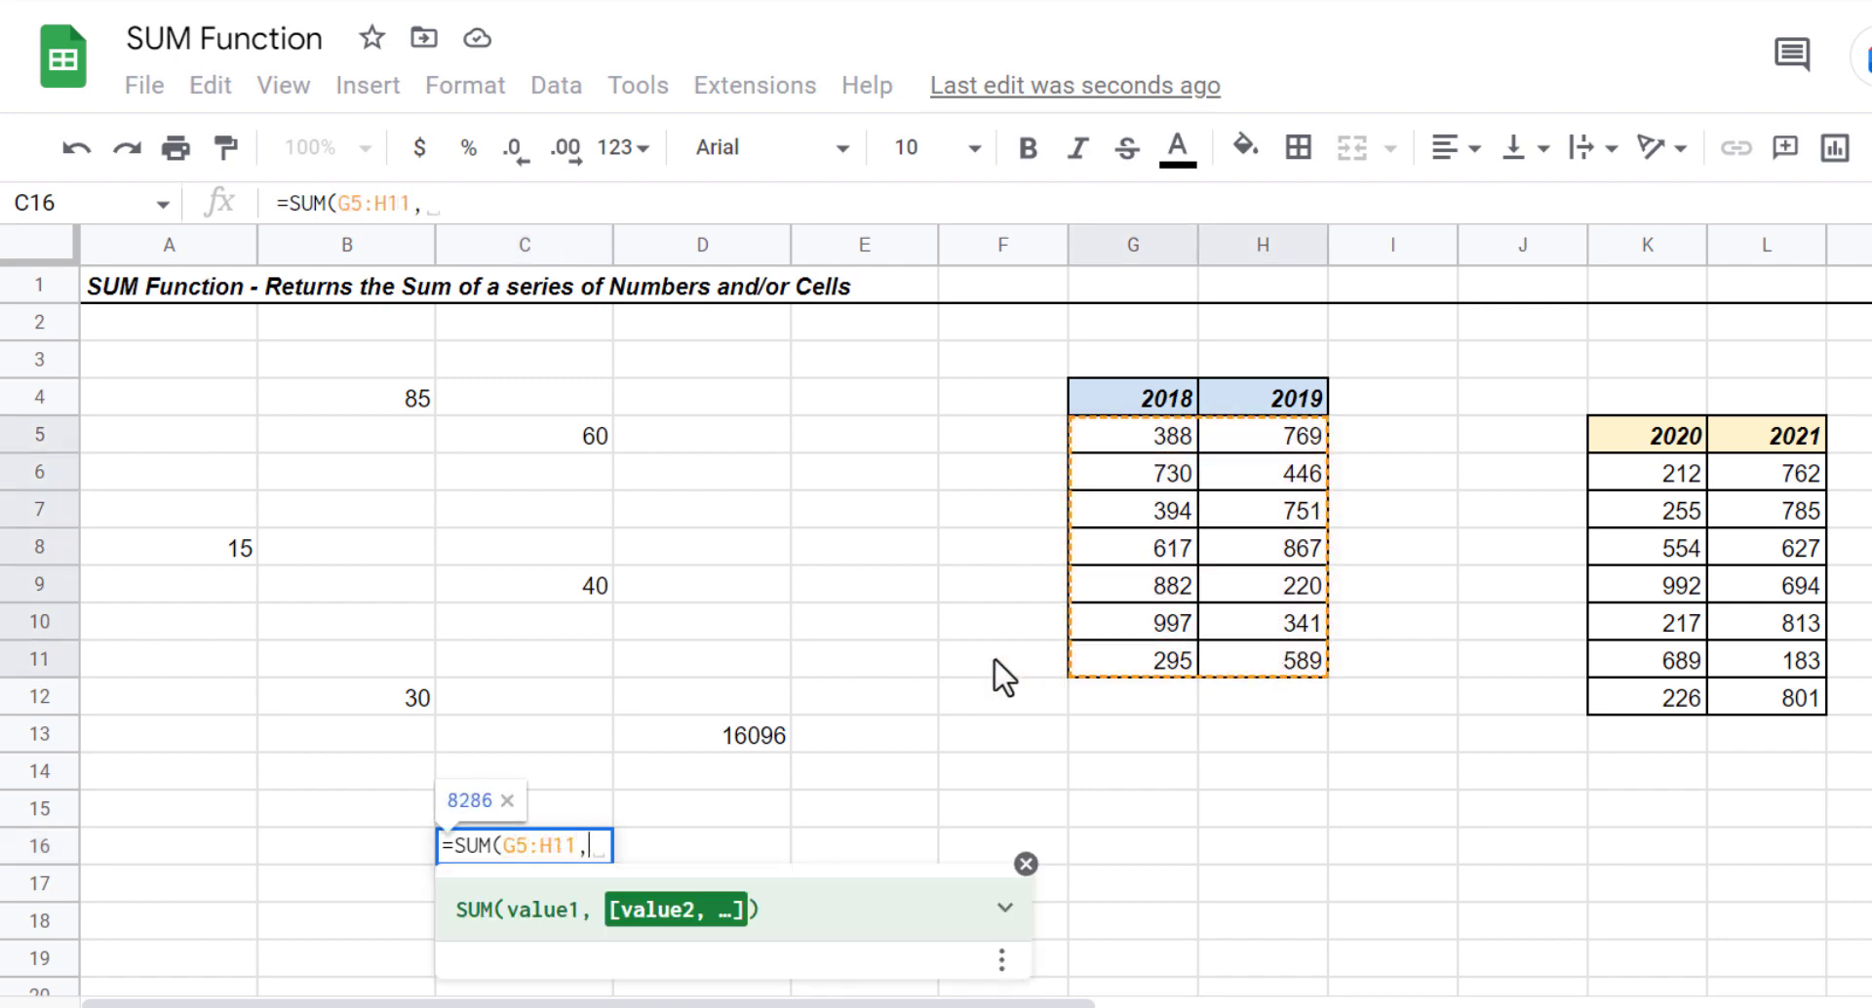
{"action": "left_click", "coordinate": [220, 561]}
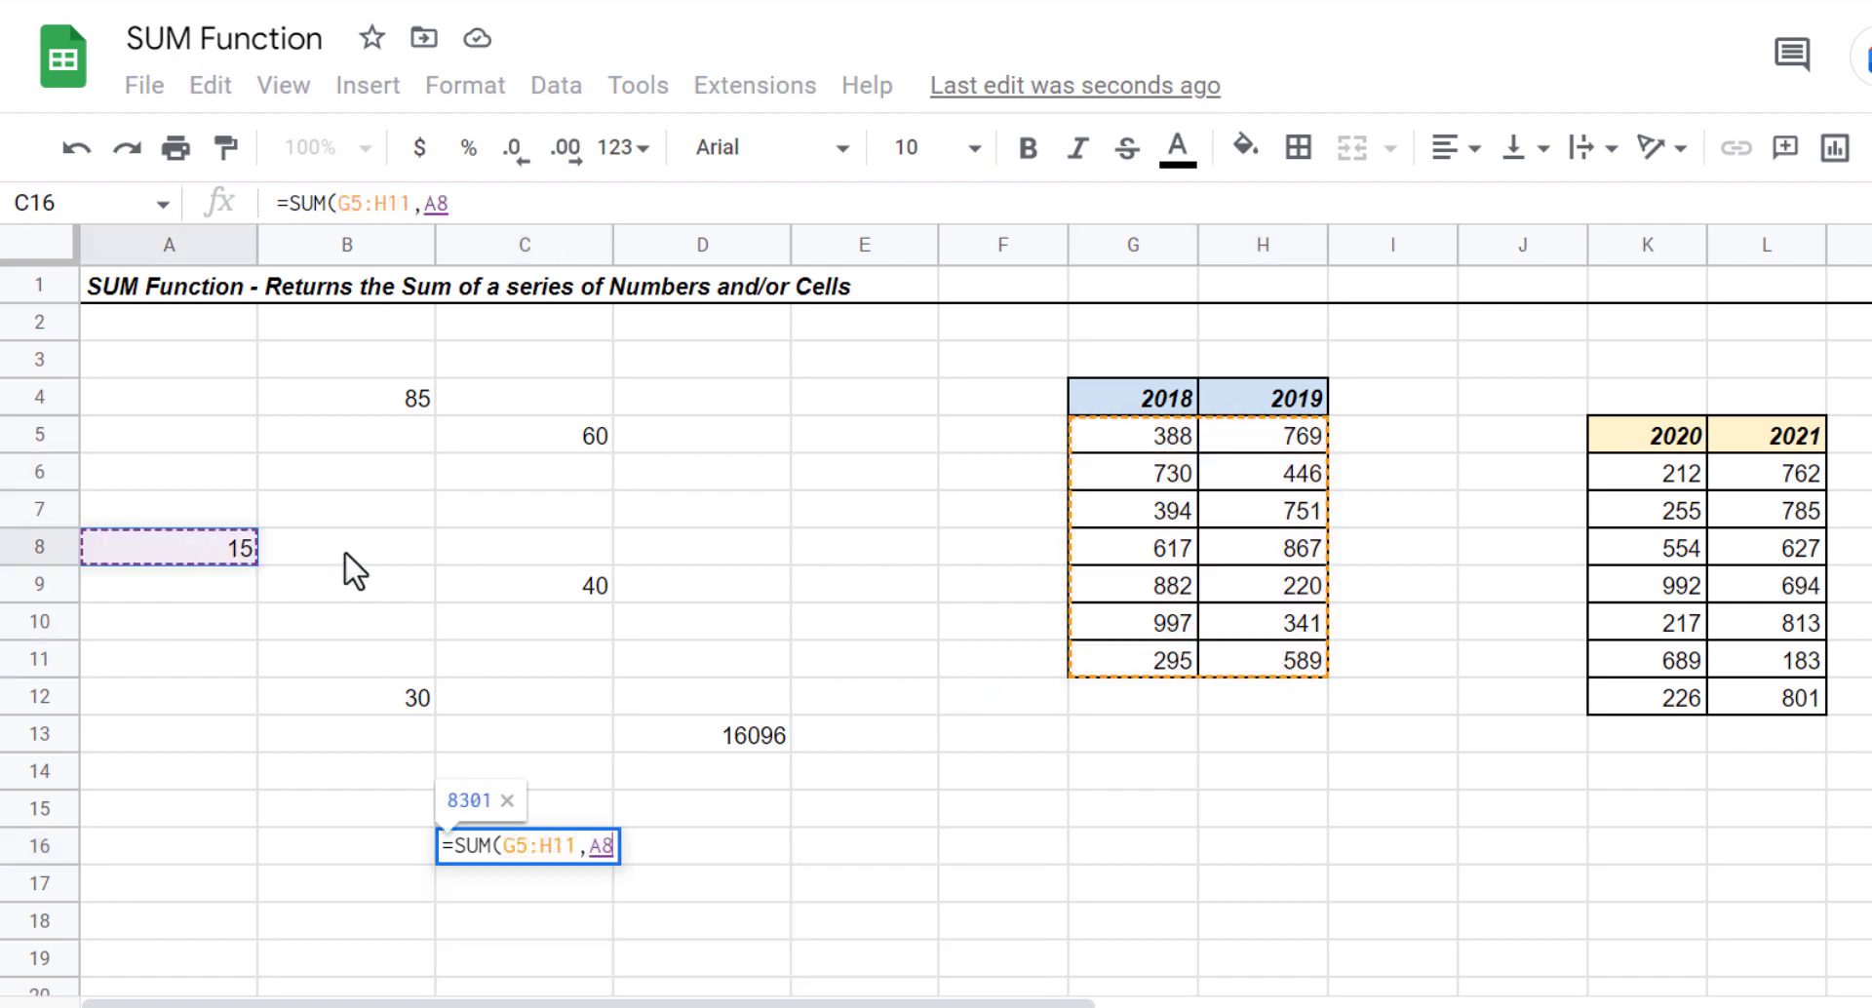
{"action": "type", "text": ","}
{"action": "left_click", "coordinate": [388, 698]}
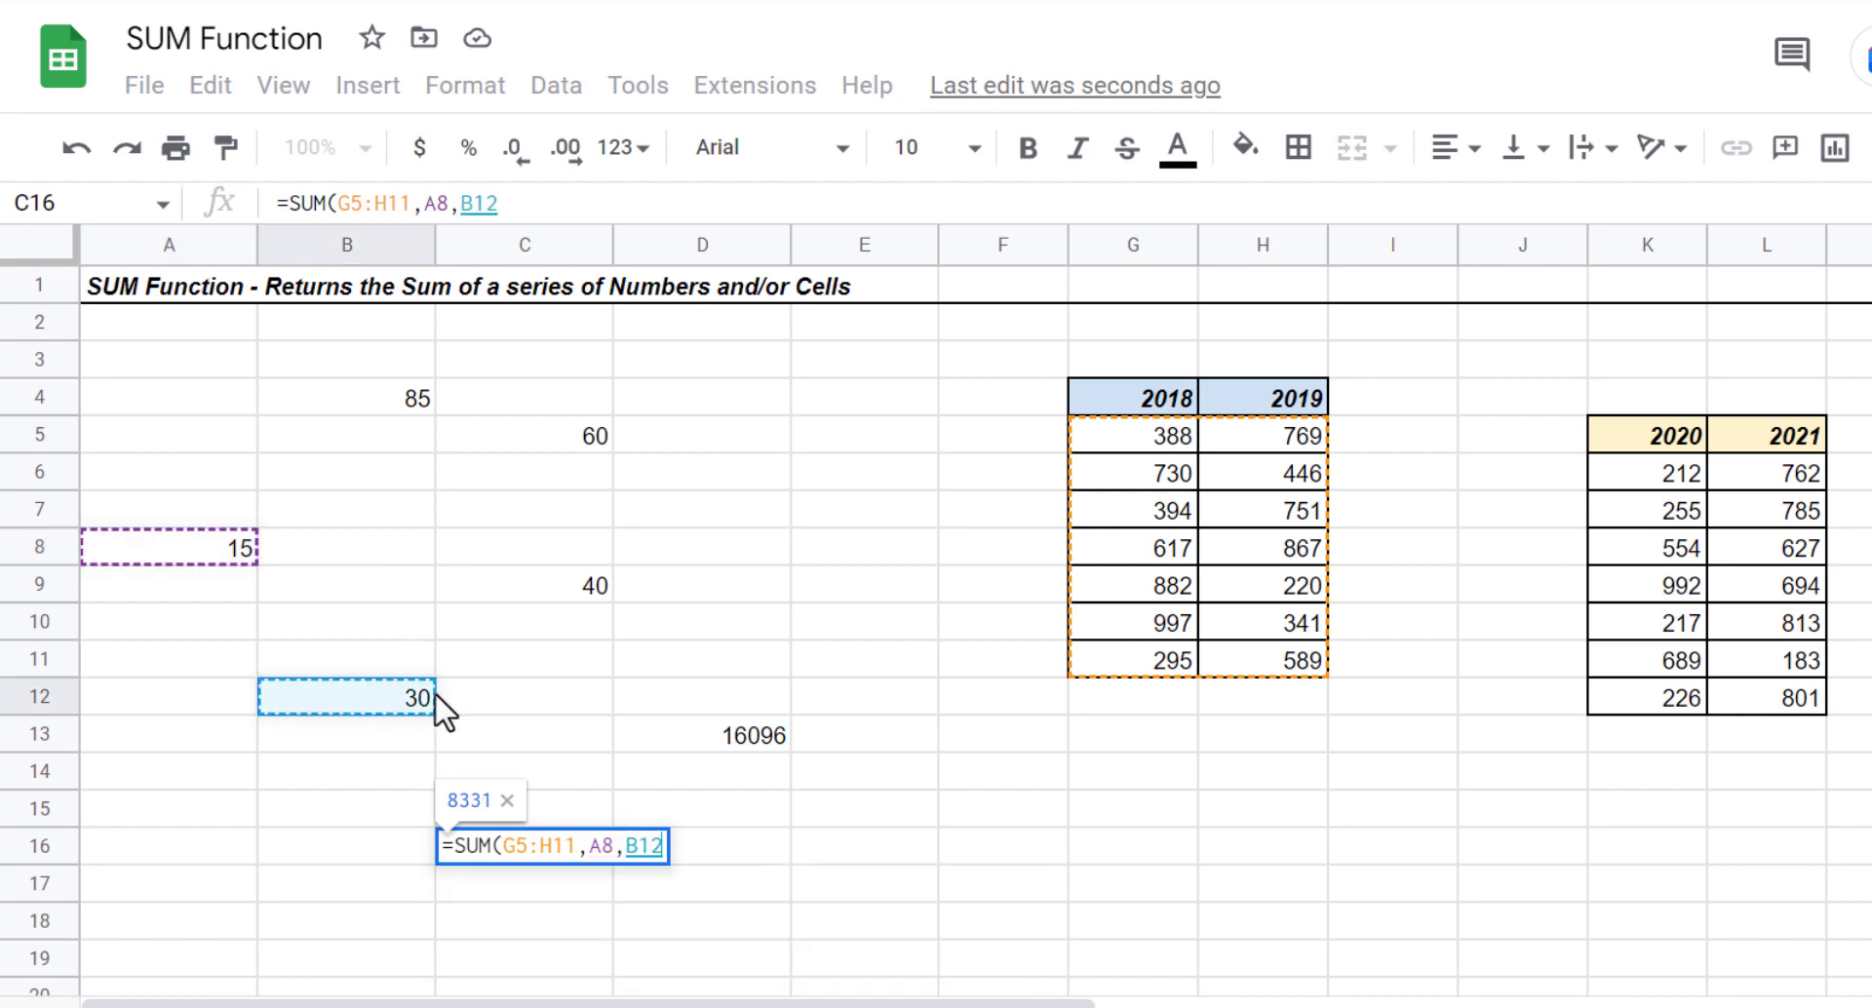
{"action": "type", "text": ","}
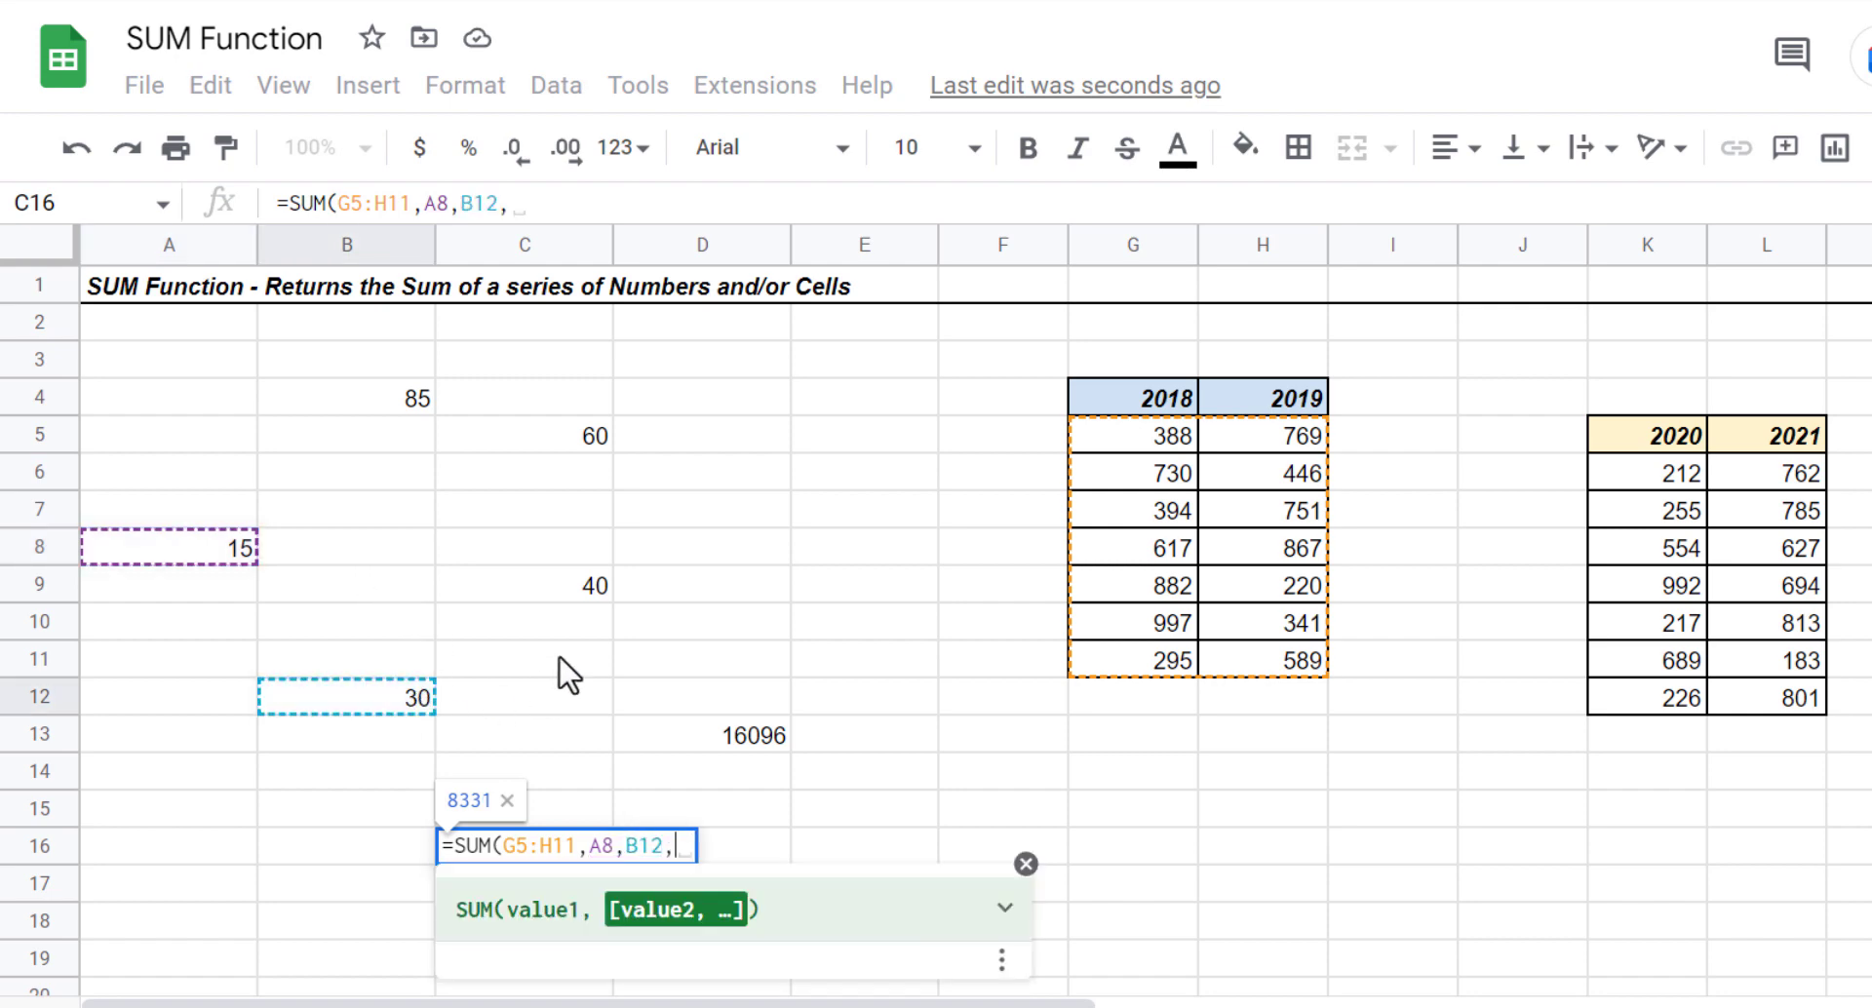
{"action": "type", "text": "15,"}
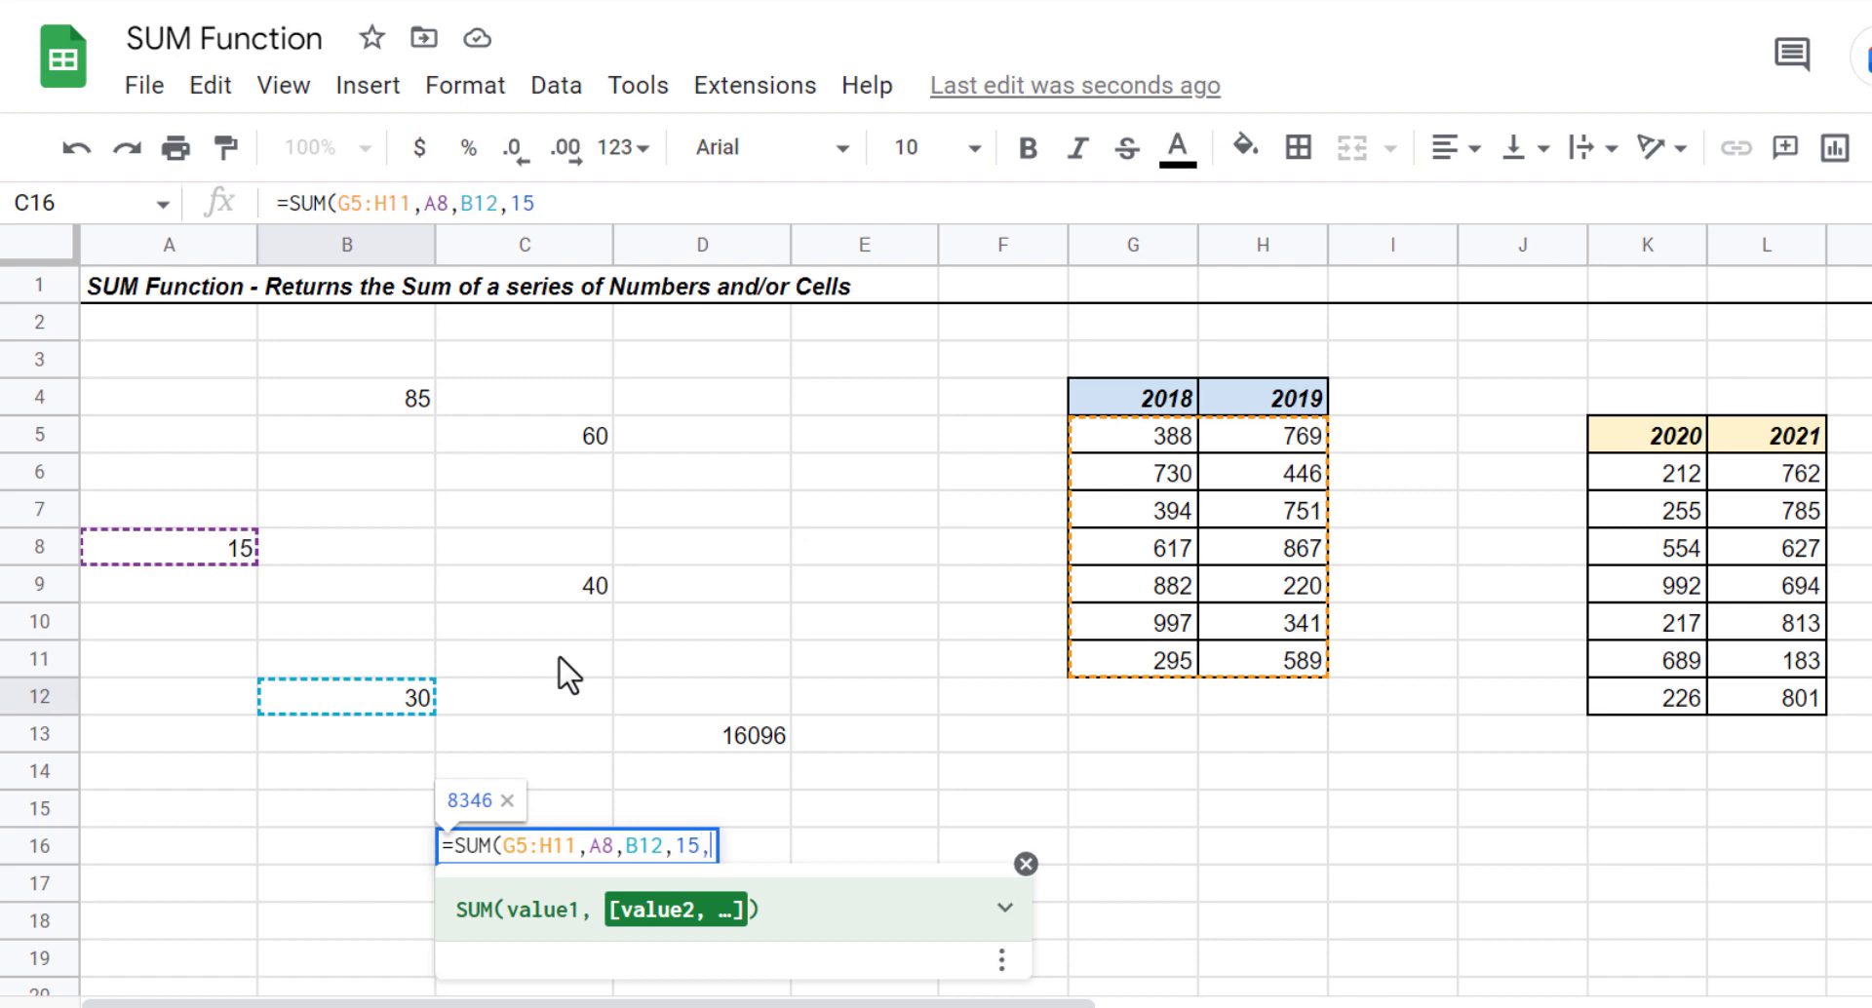
{"action": "left_click_drag", "start_coordinate": [1599, 483], "coordinate": [1753, 691]}
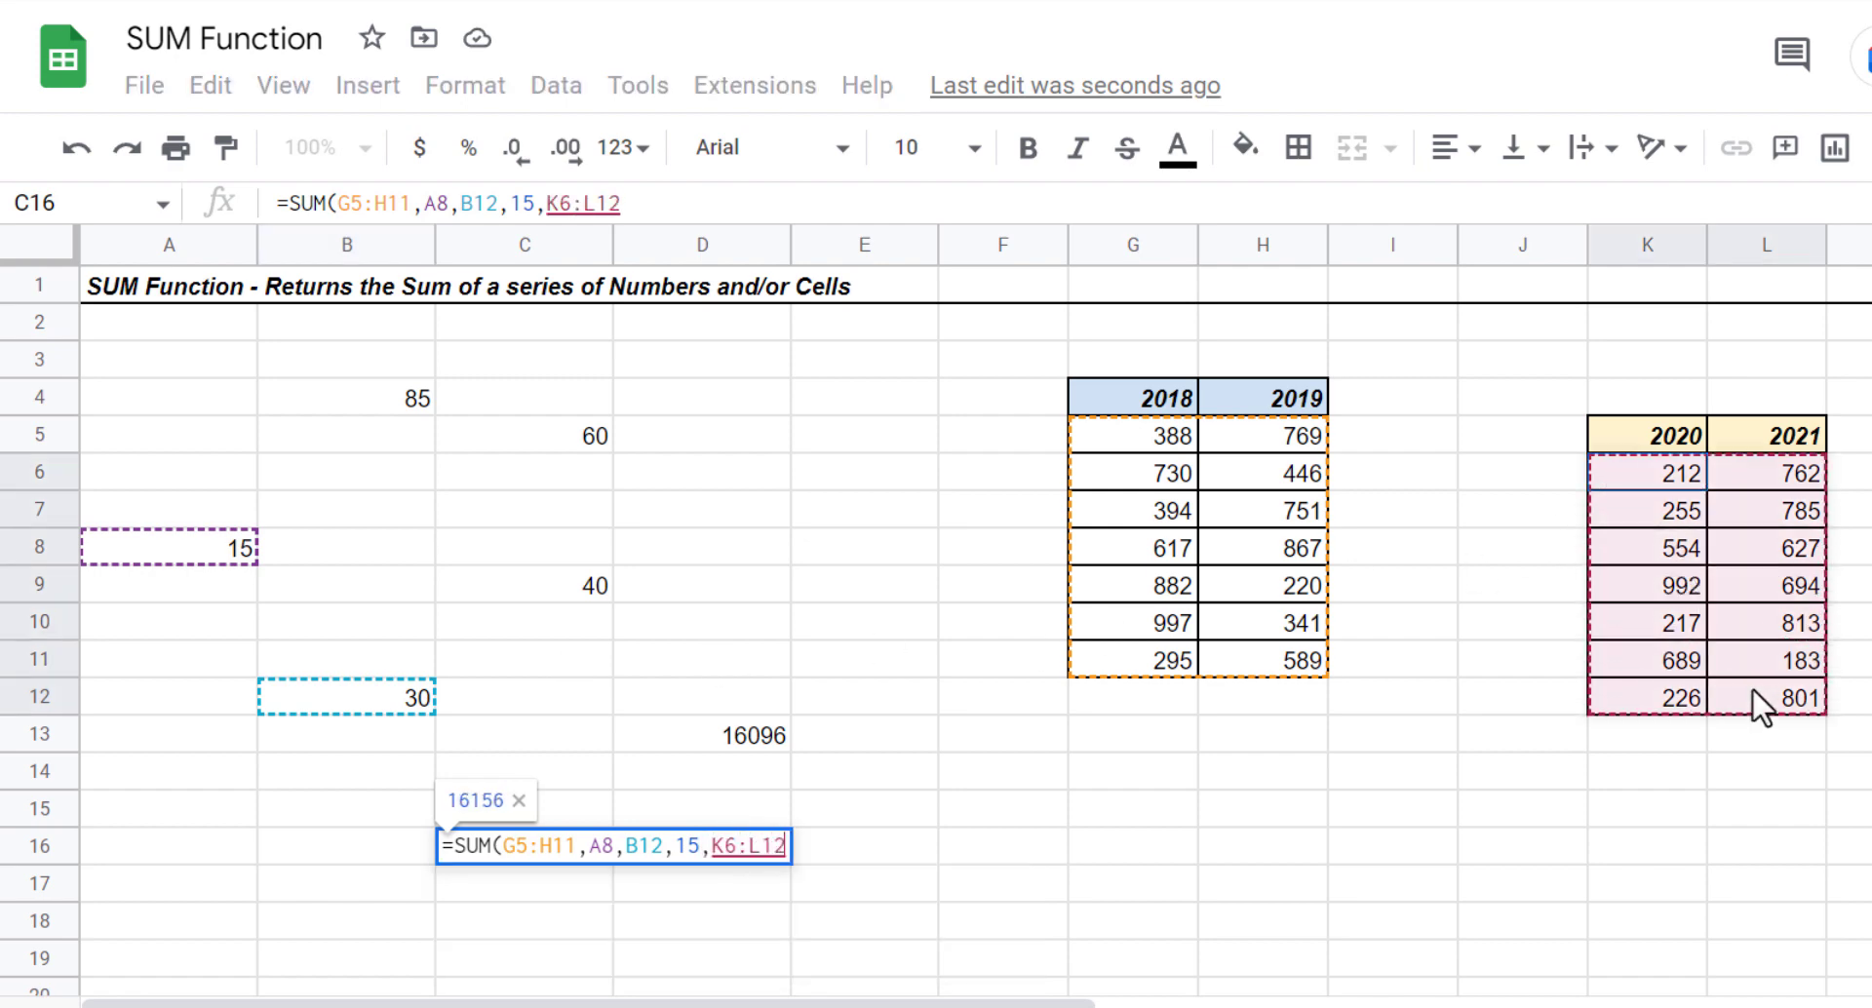
{"action": "key", "text": "Return"}
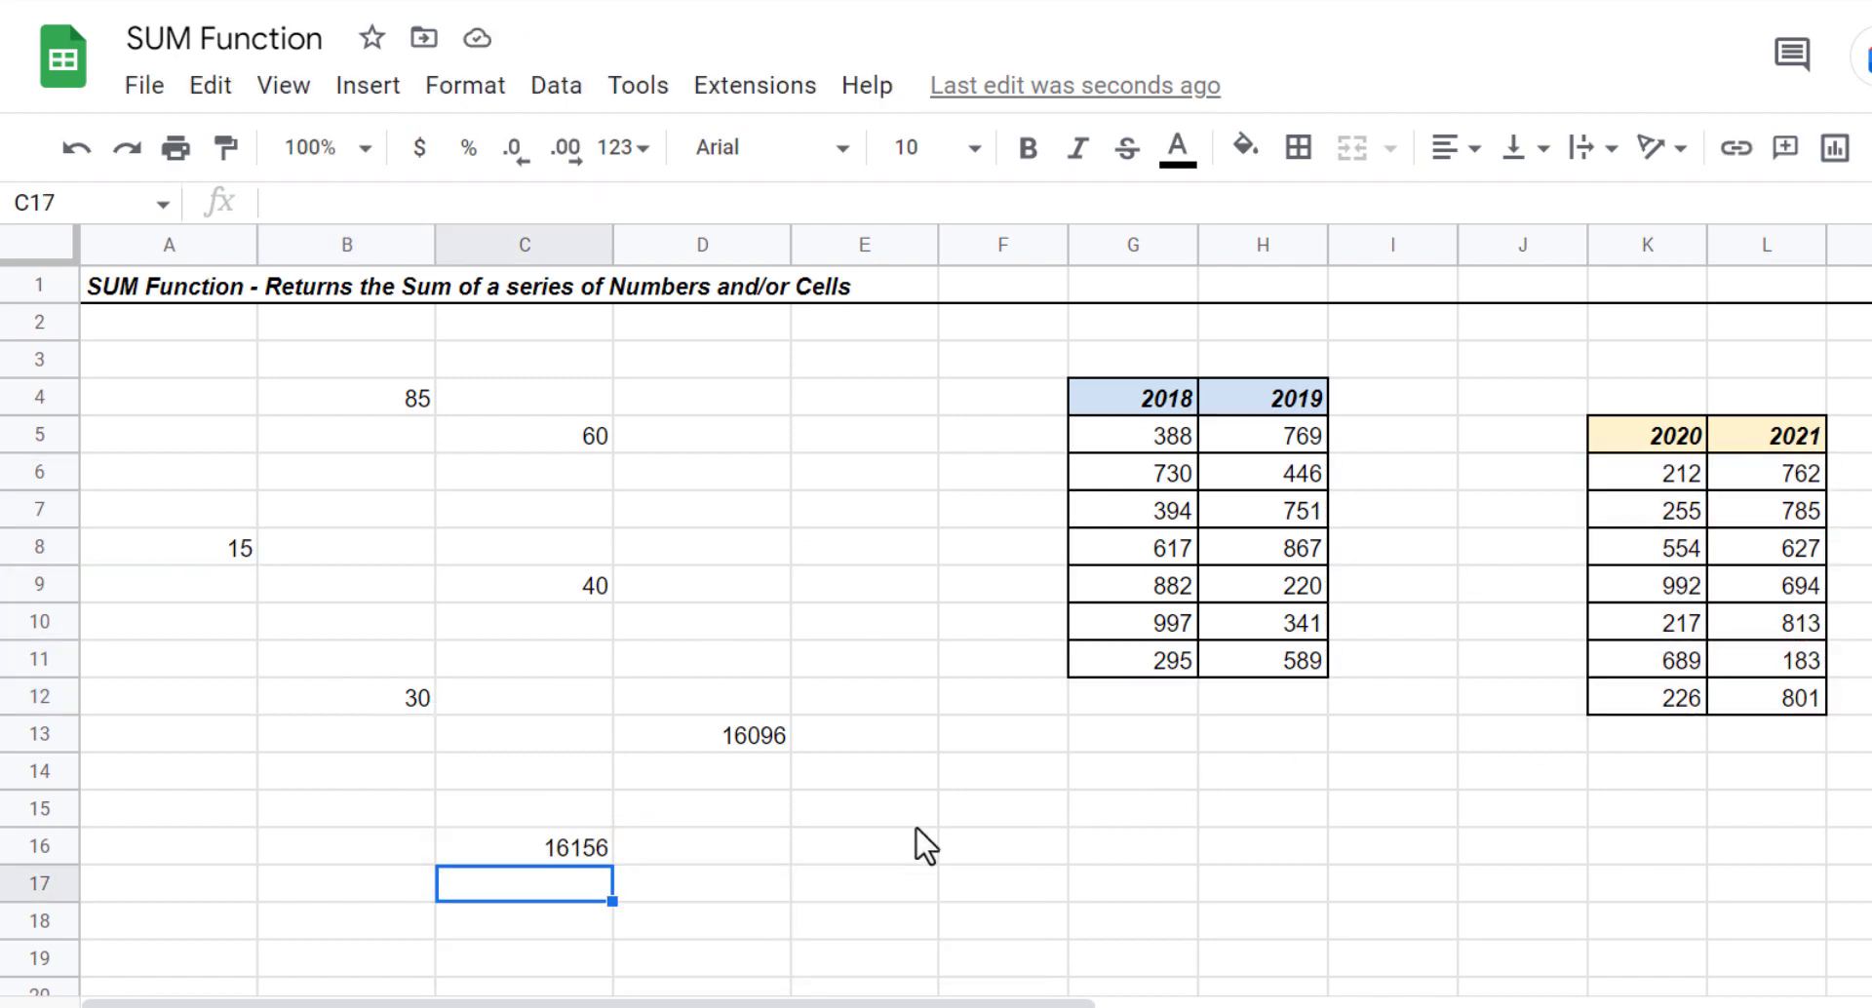
{"action": "left_click", "coordinate": [560, 854]}
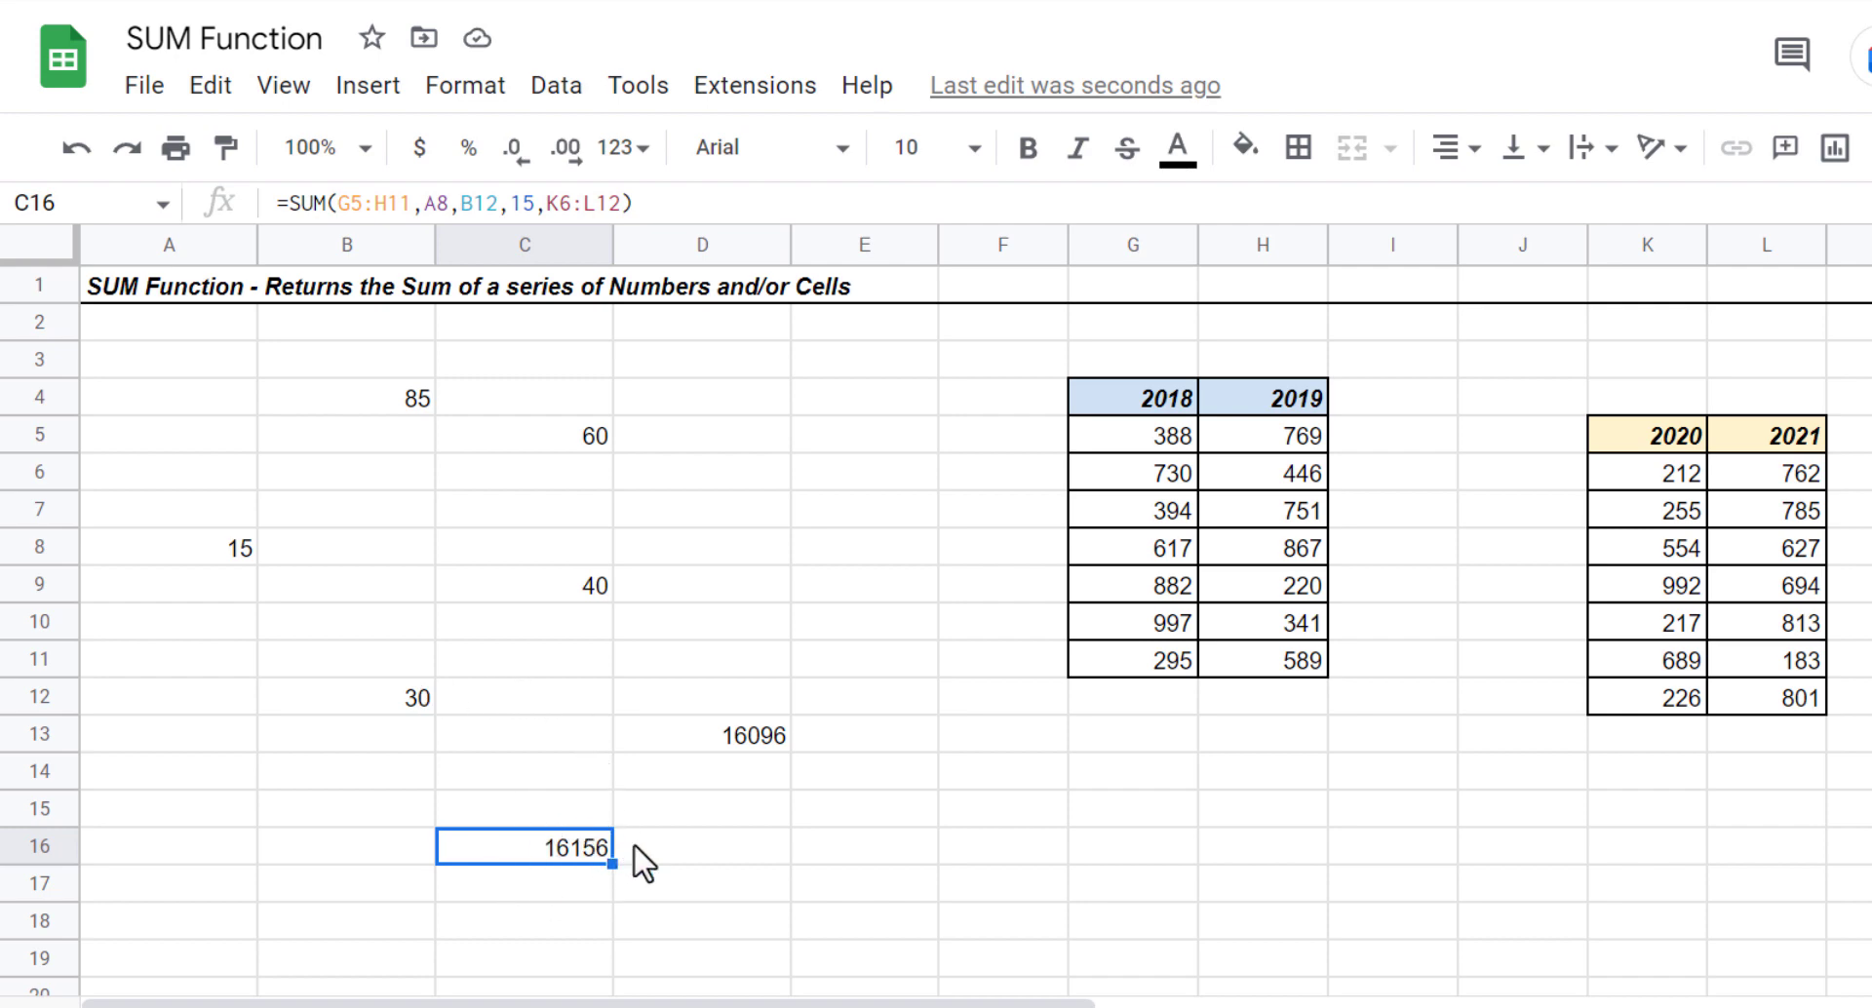
- Change the number in cell A8 to -10000
{"action": "left_click", "coordinate": [200, 555]}
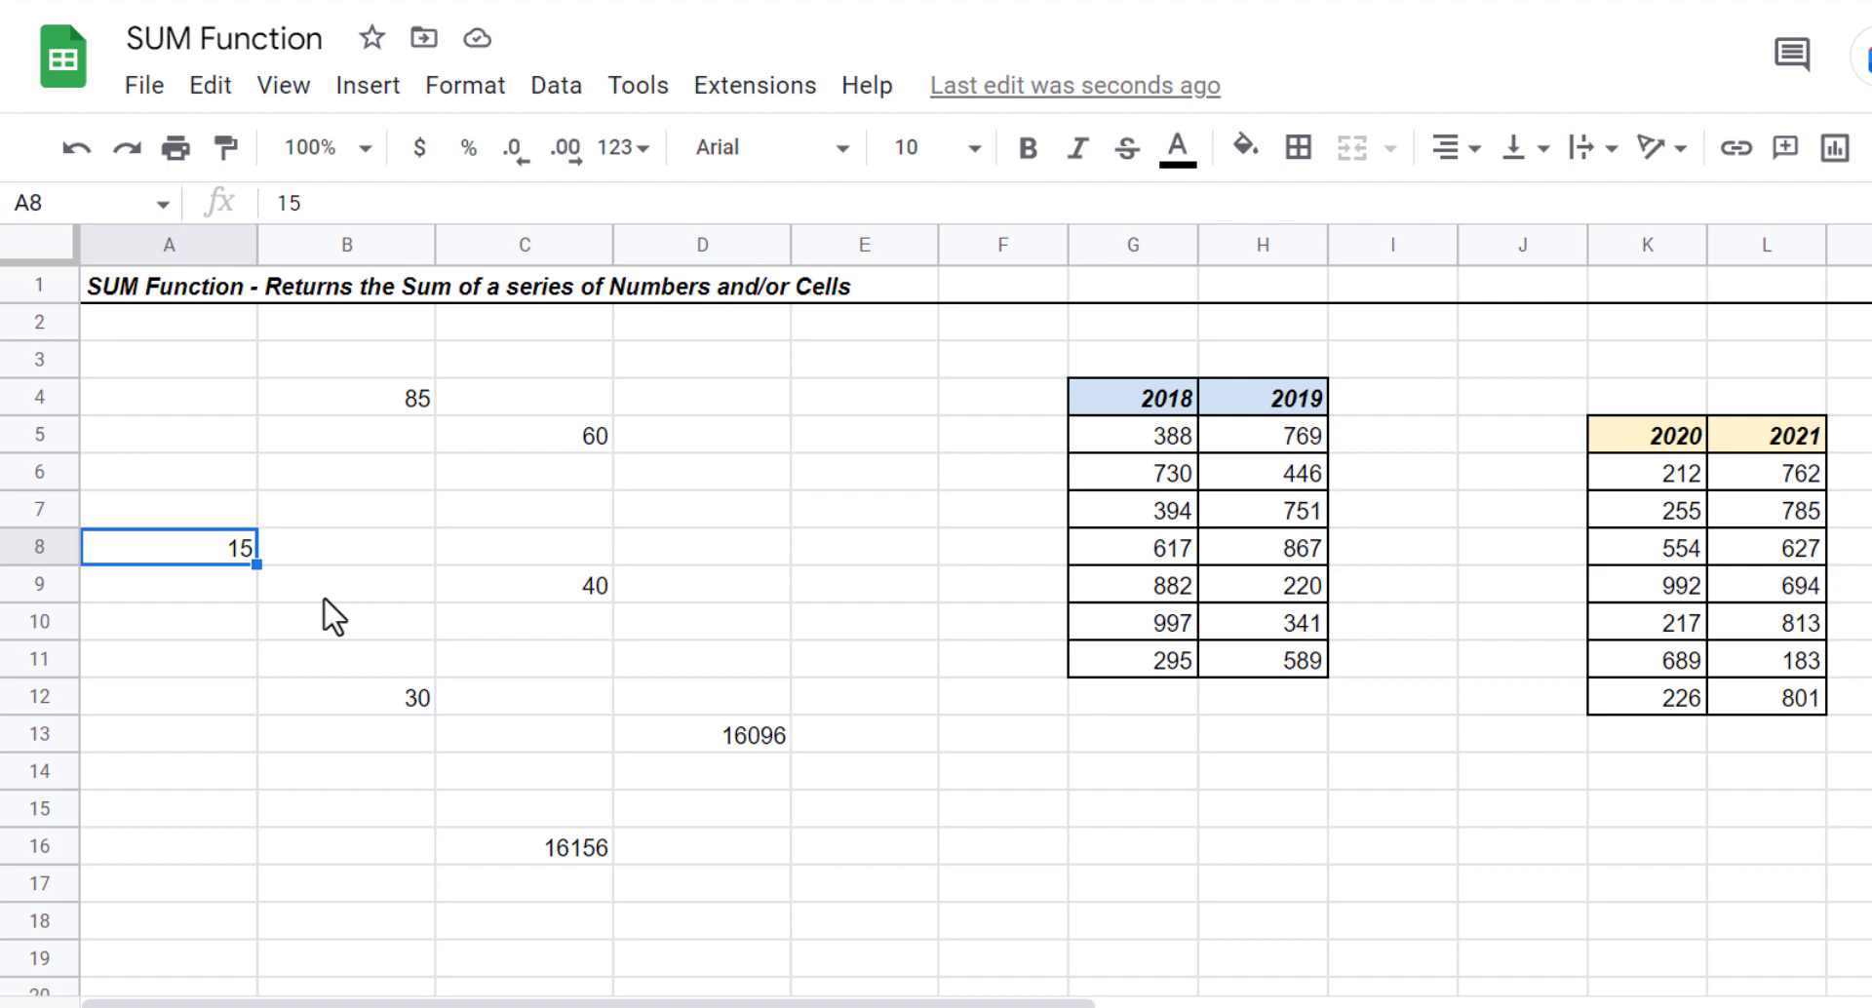
{"action": "type", "text": "-10000"}
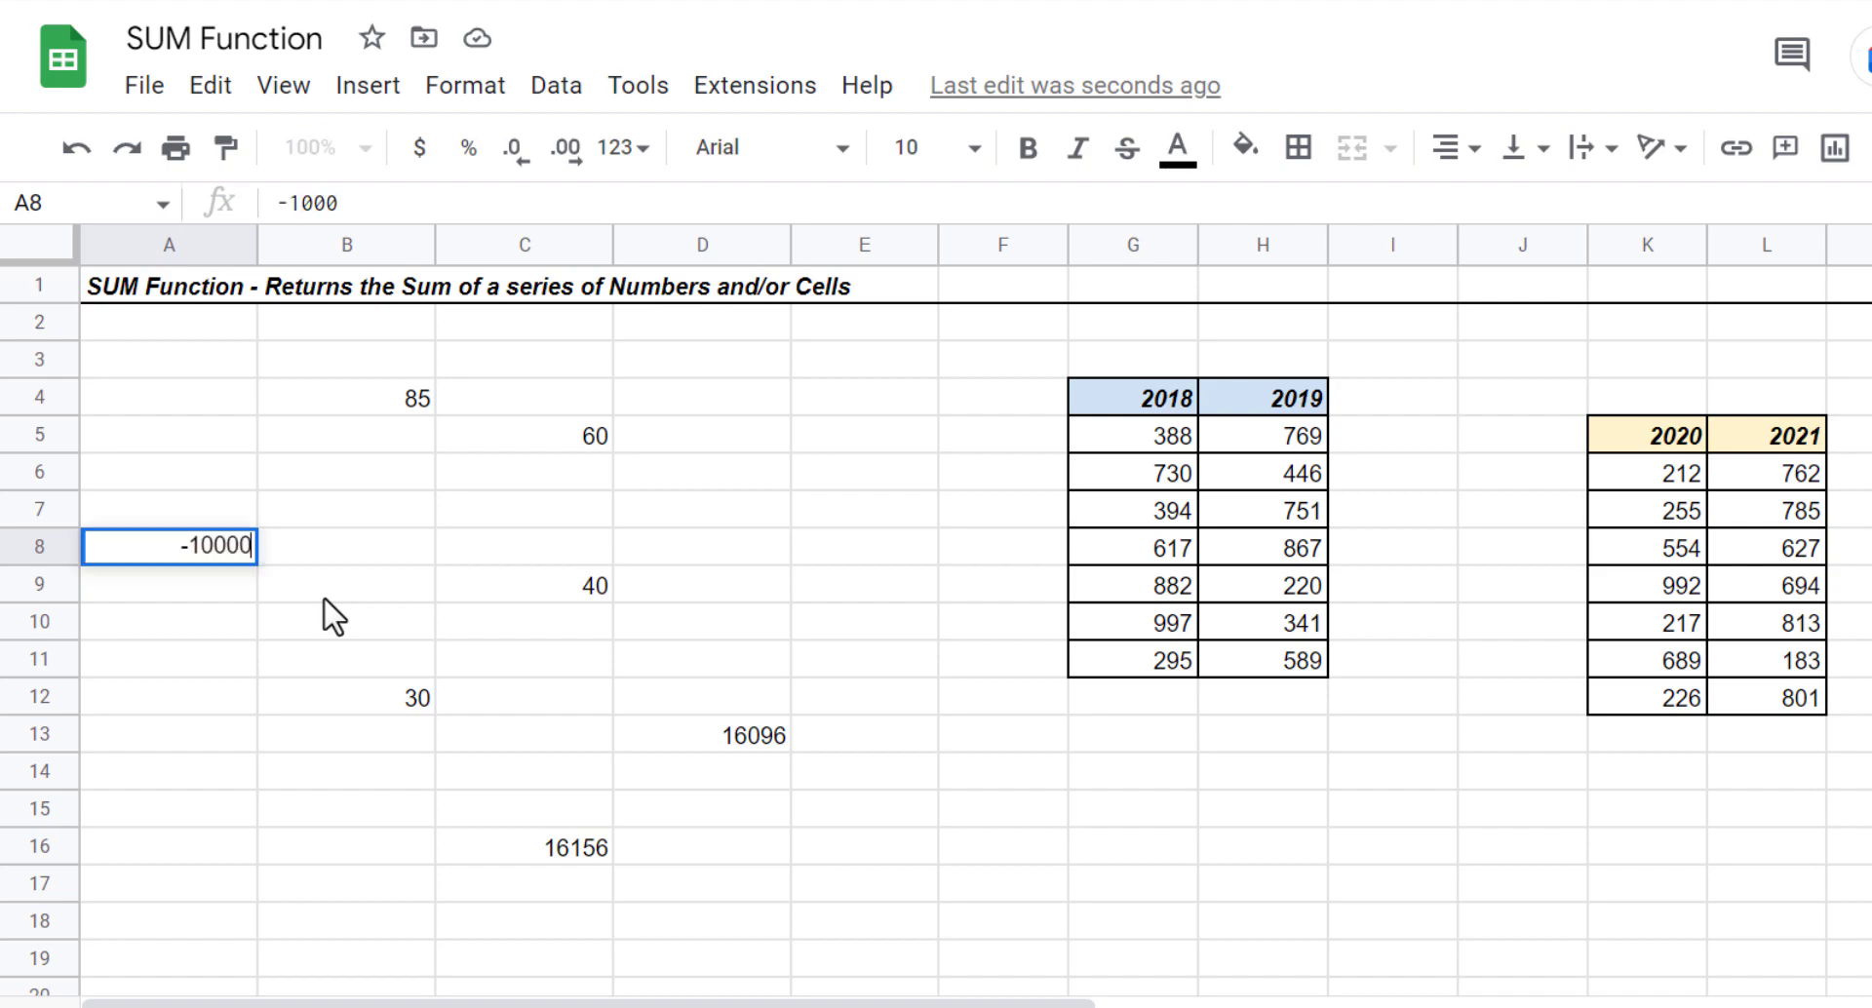
{"action": "key", "text": "Return"}
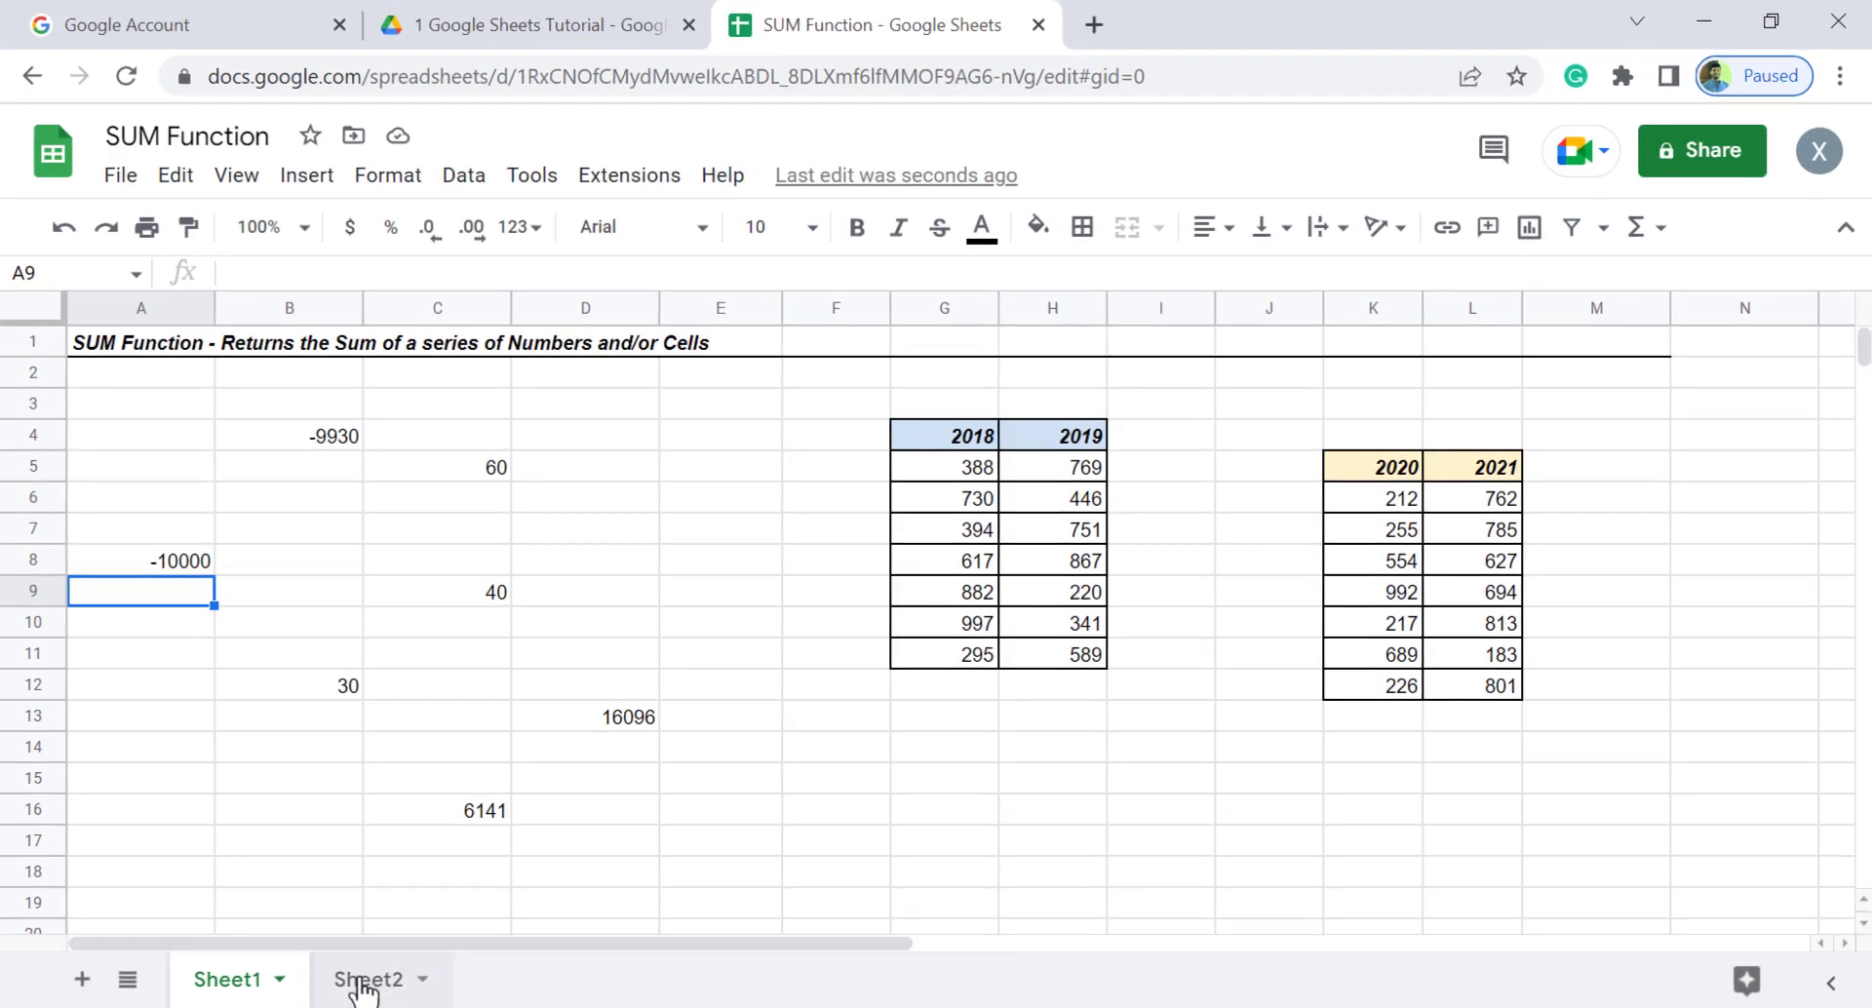
- On Sheet2, total the Snickers column in cell C15 with the suggested SUM of C3:C12, and check the formula's range
{"action": "left_click", "coordinate": [375, 978]}
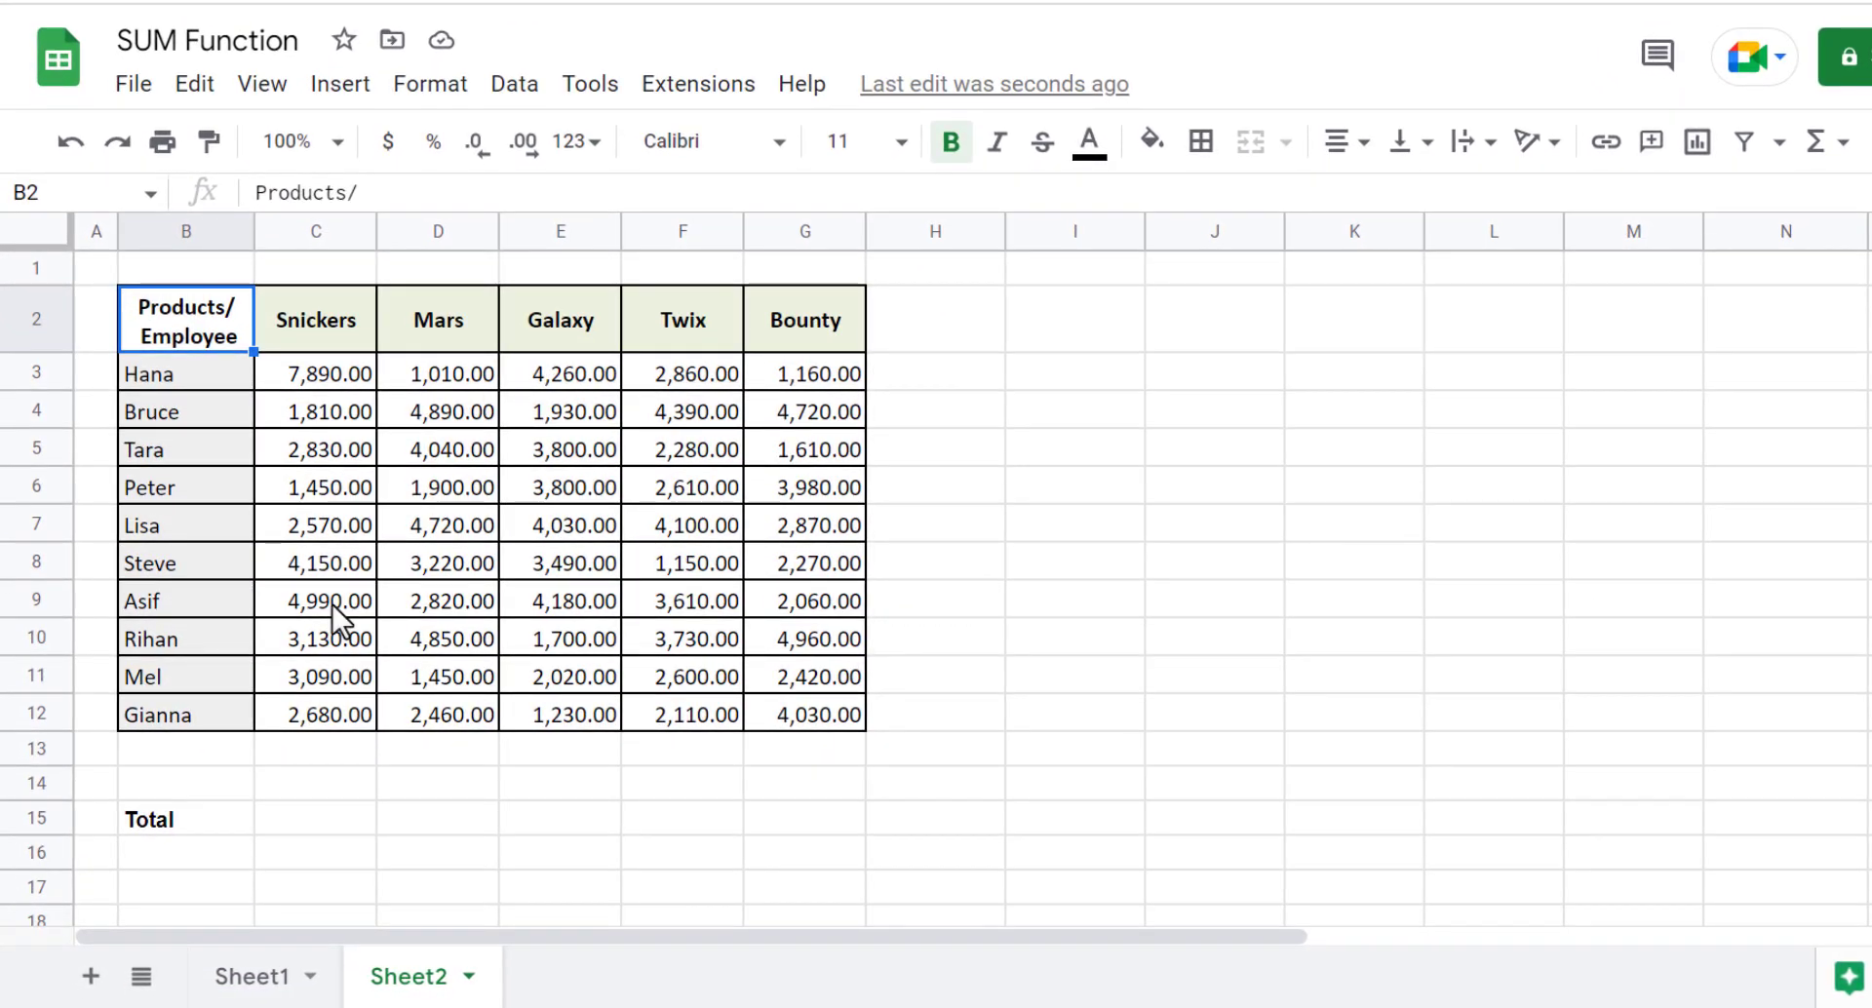
{"action": "left_click", "coordinate": [307, 817]}
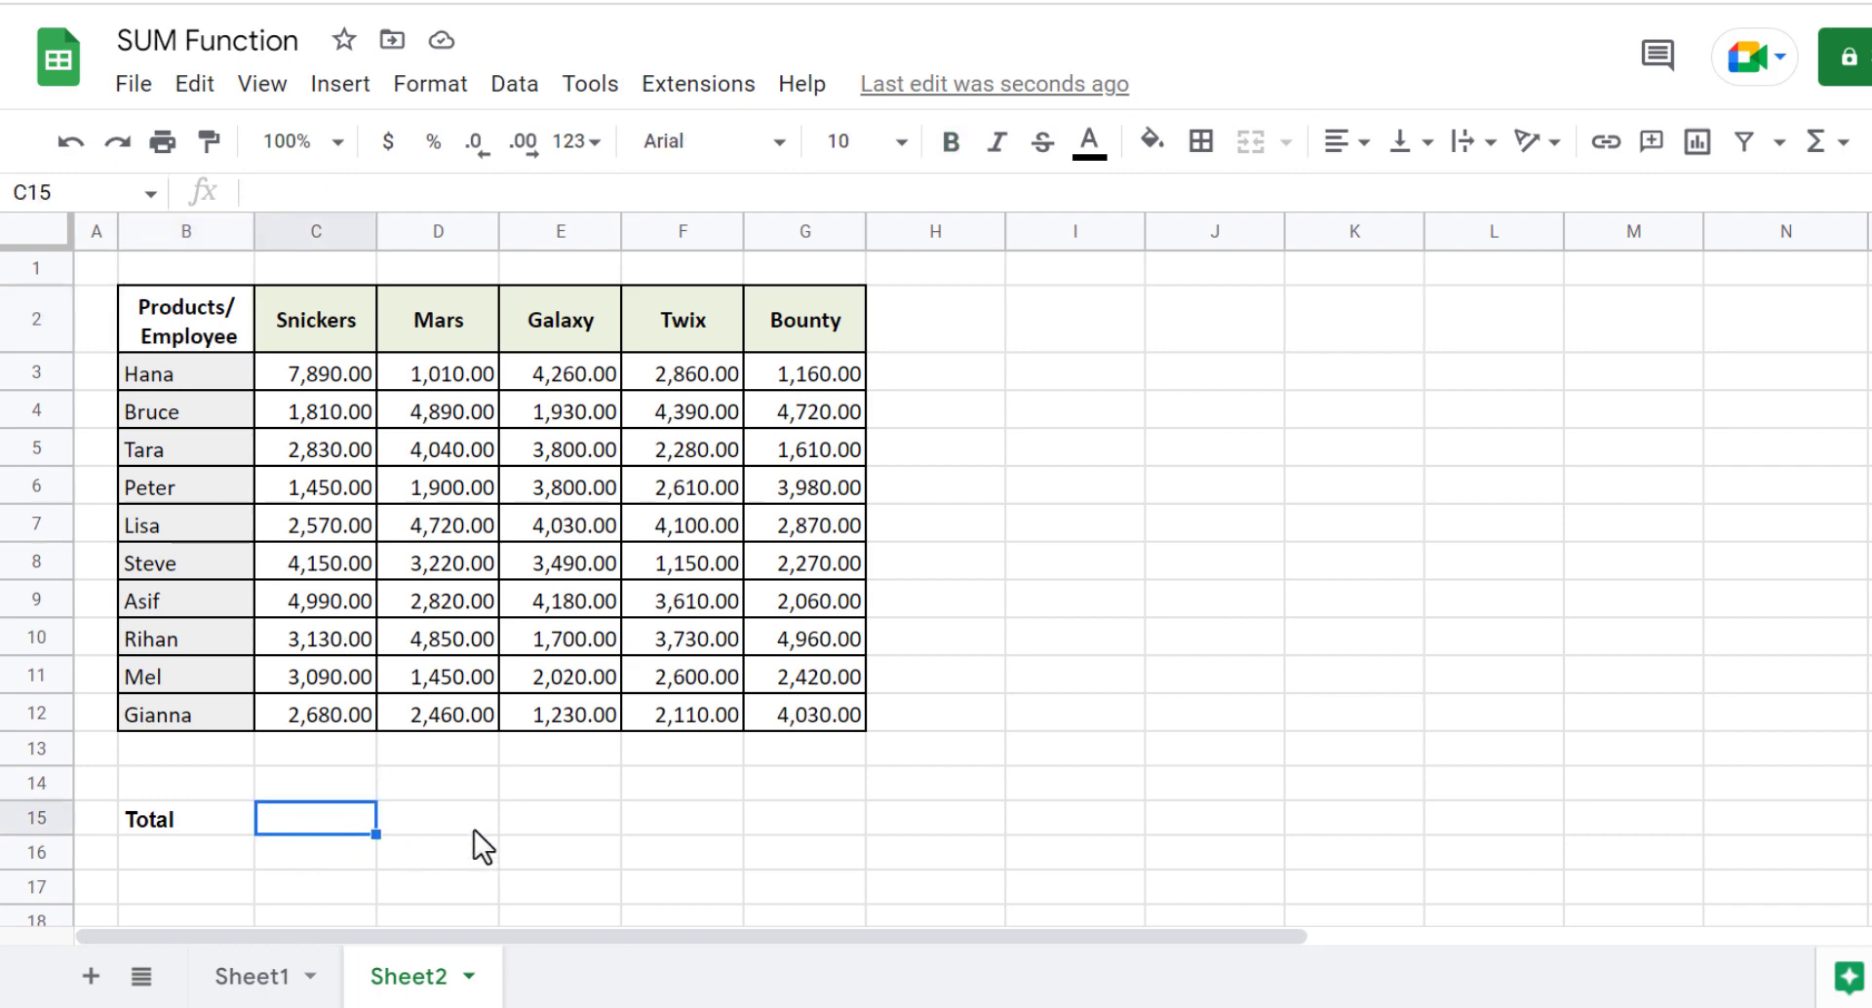
{"action": "type", "text": "=SUM"}
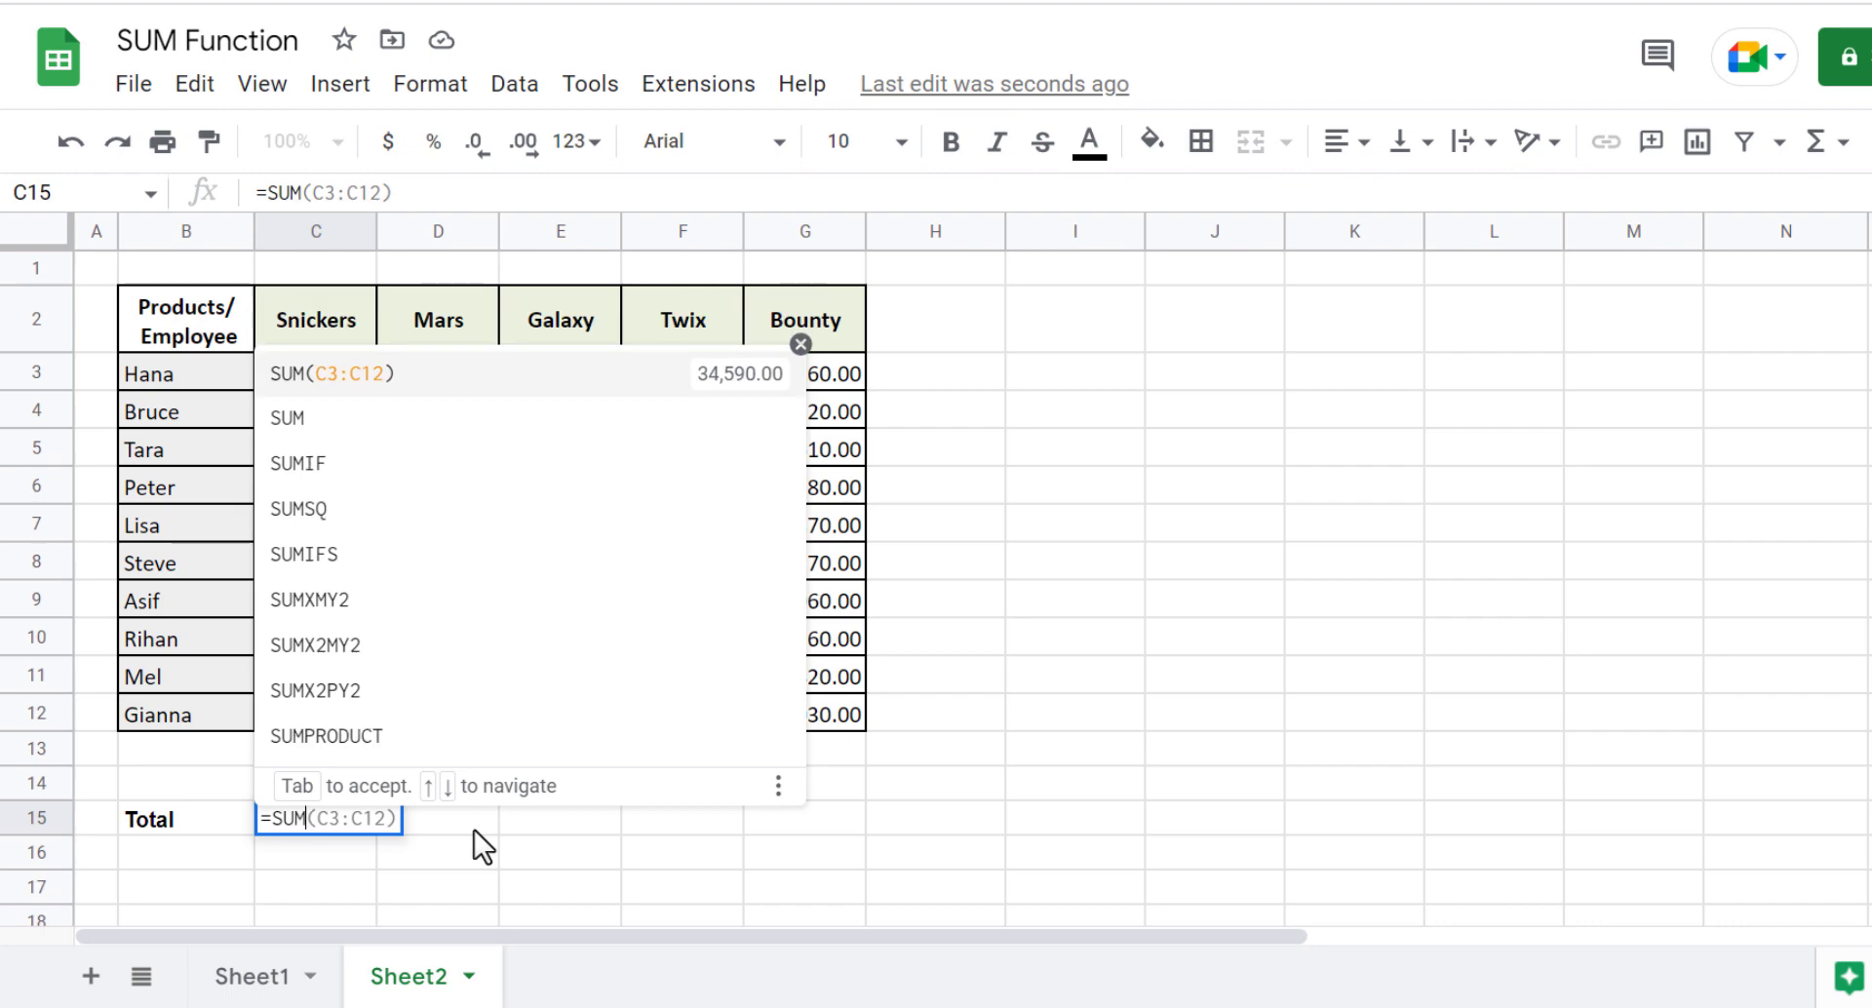
{"action": "type", "text": "("}
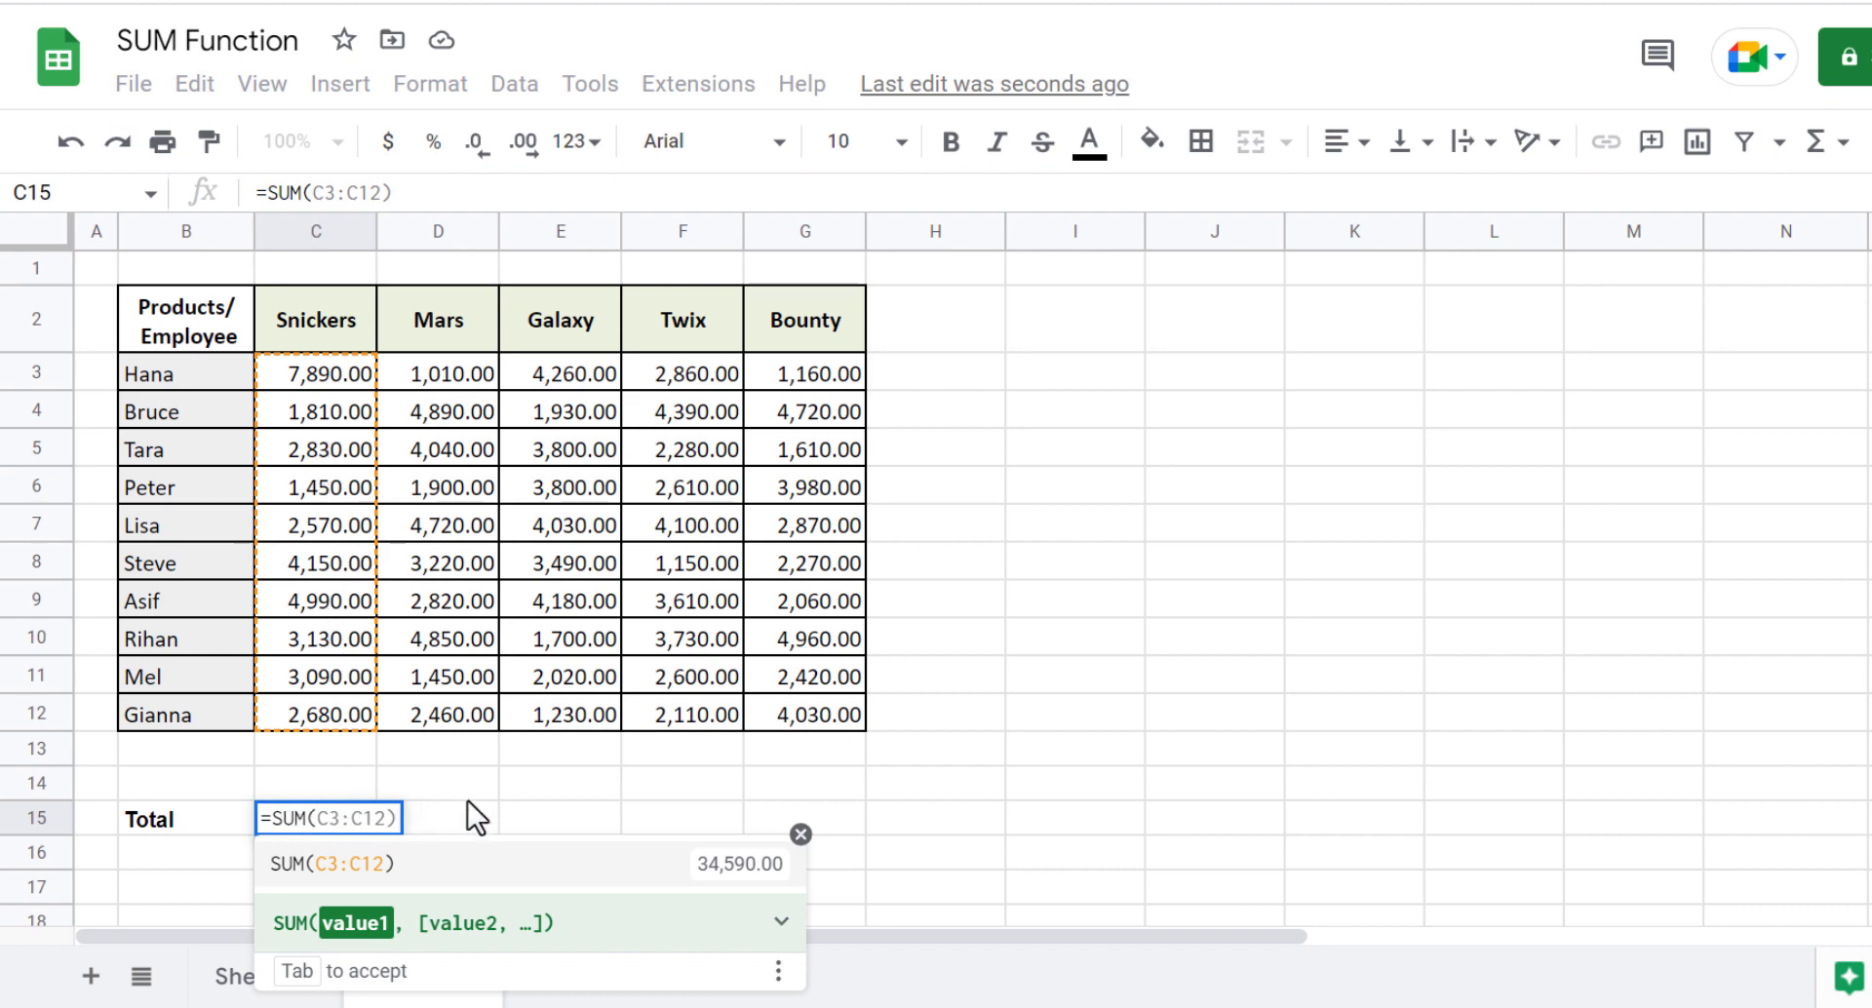
{"action": "key", "text": "Return"}
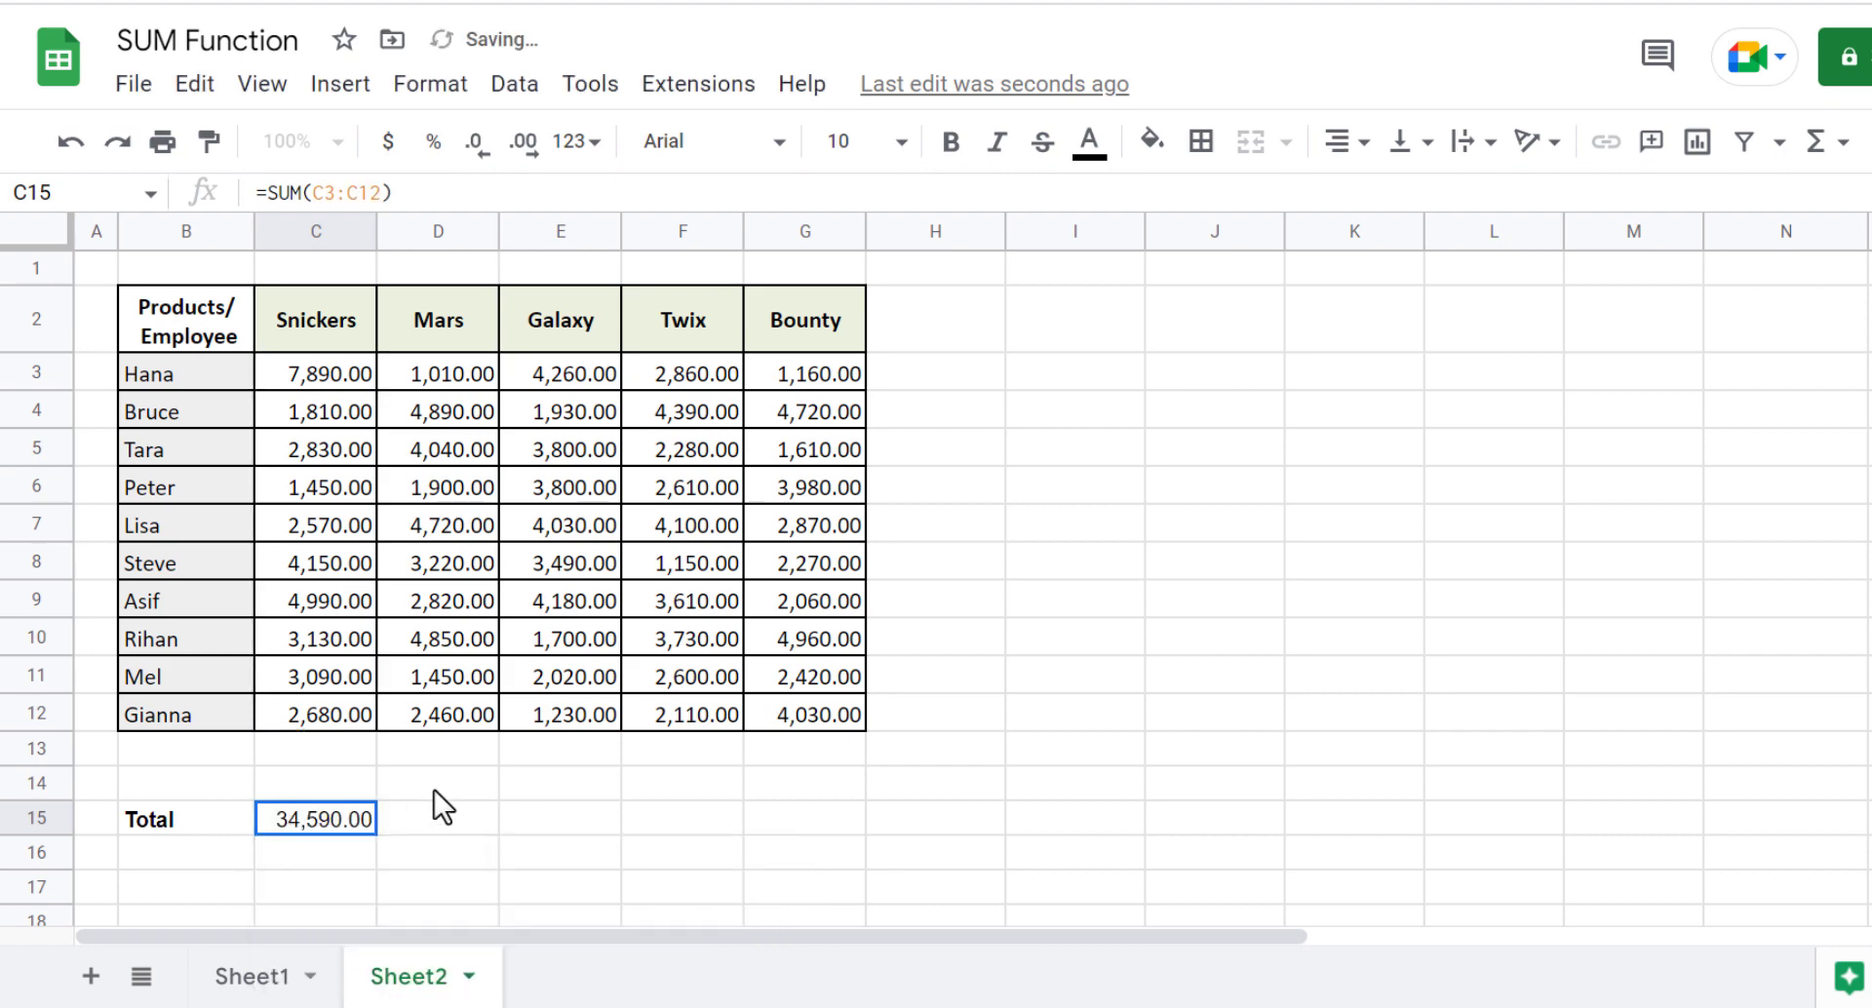
{"action": "left_click", "coordinate": [437, 193]}
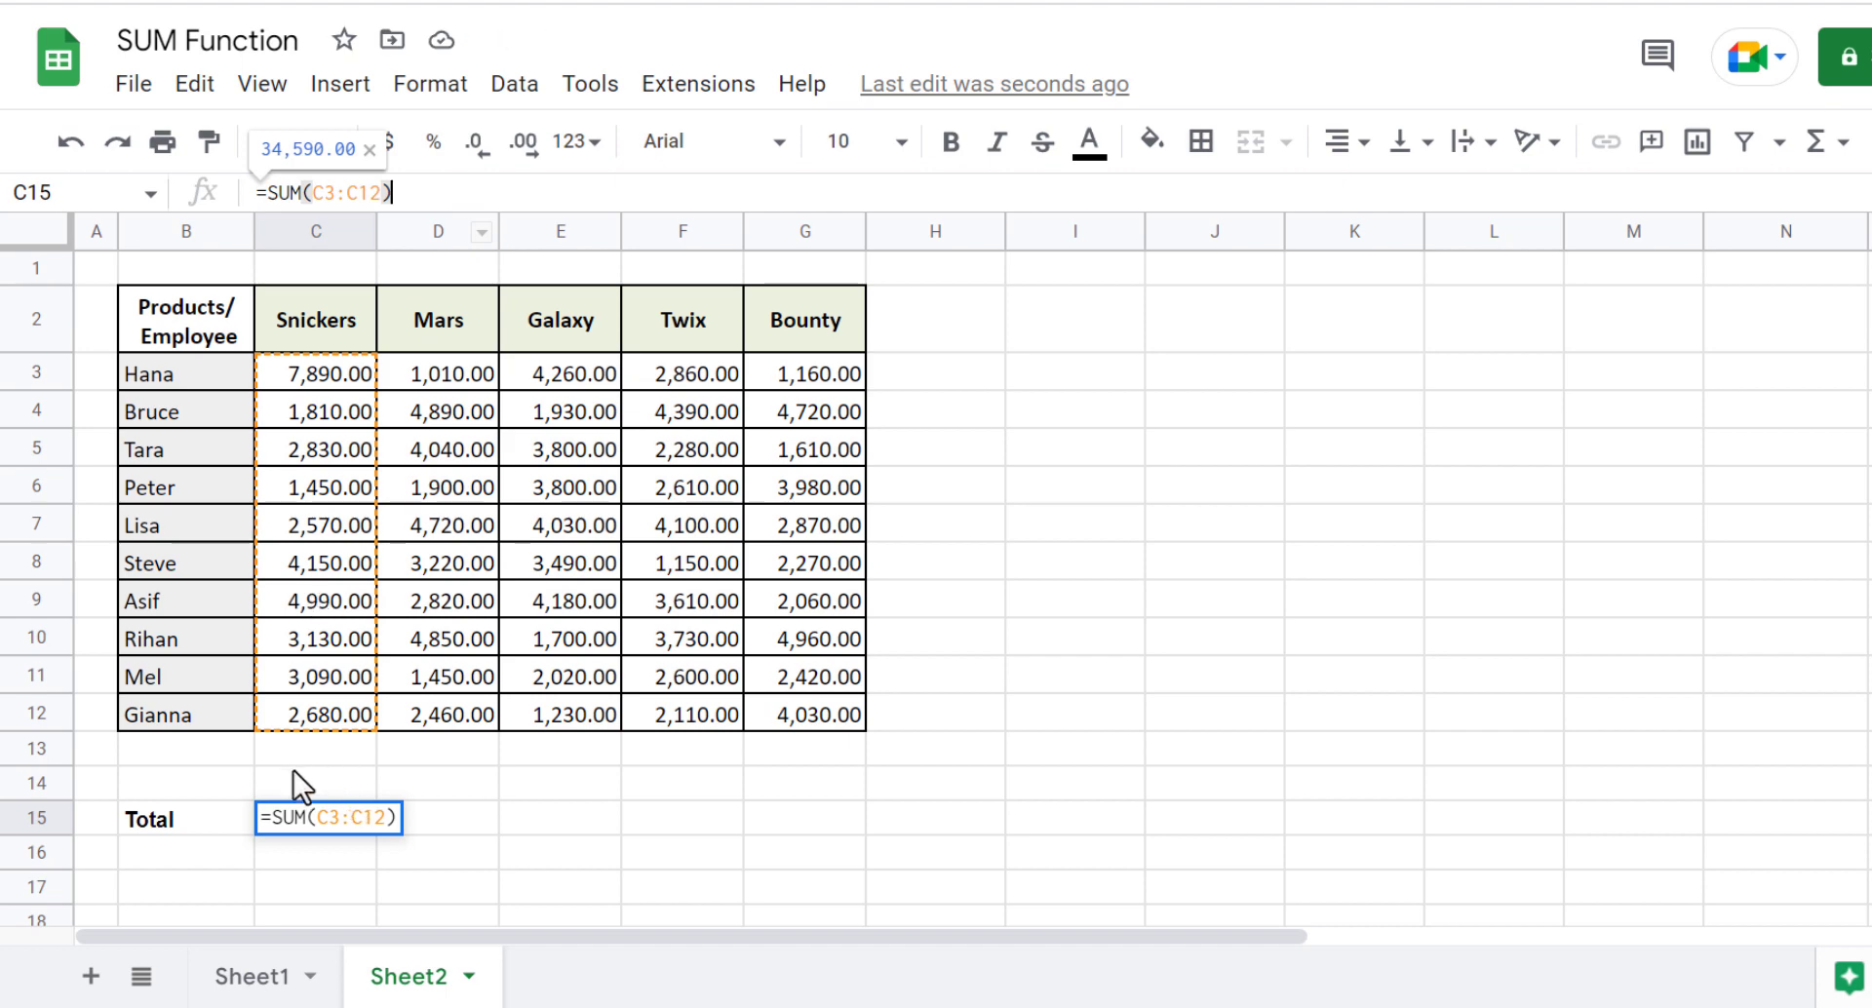
{"action": "key", "text": "Escape"}
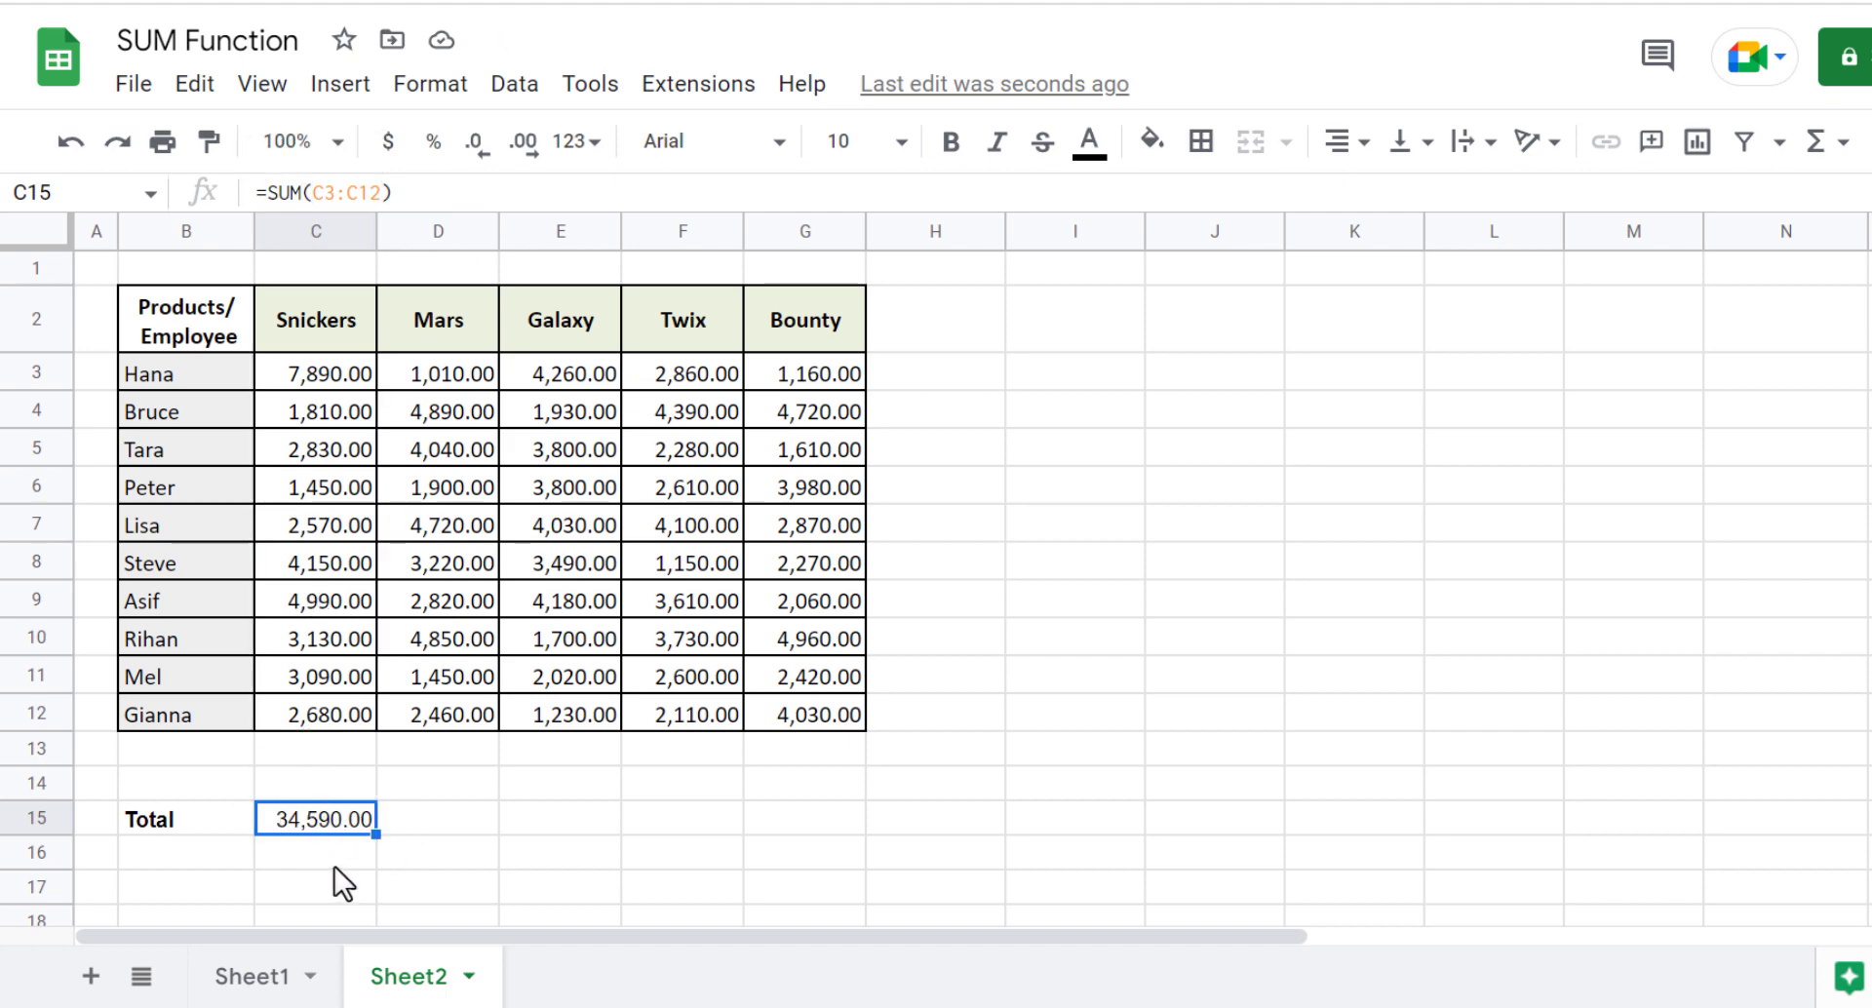
- Total the Mars column in cell D15 with a SUM formula over the range D3:D12
{"action": "left_click", "coordinate": [454, 815]}
{"action": "type", "text": "=SUM"}
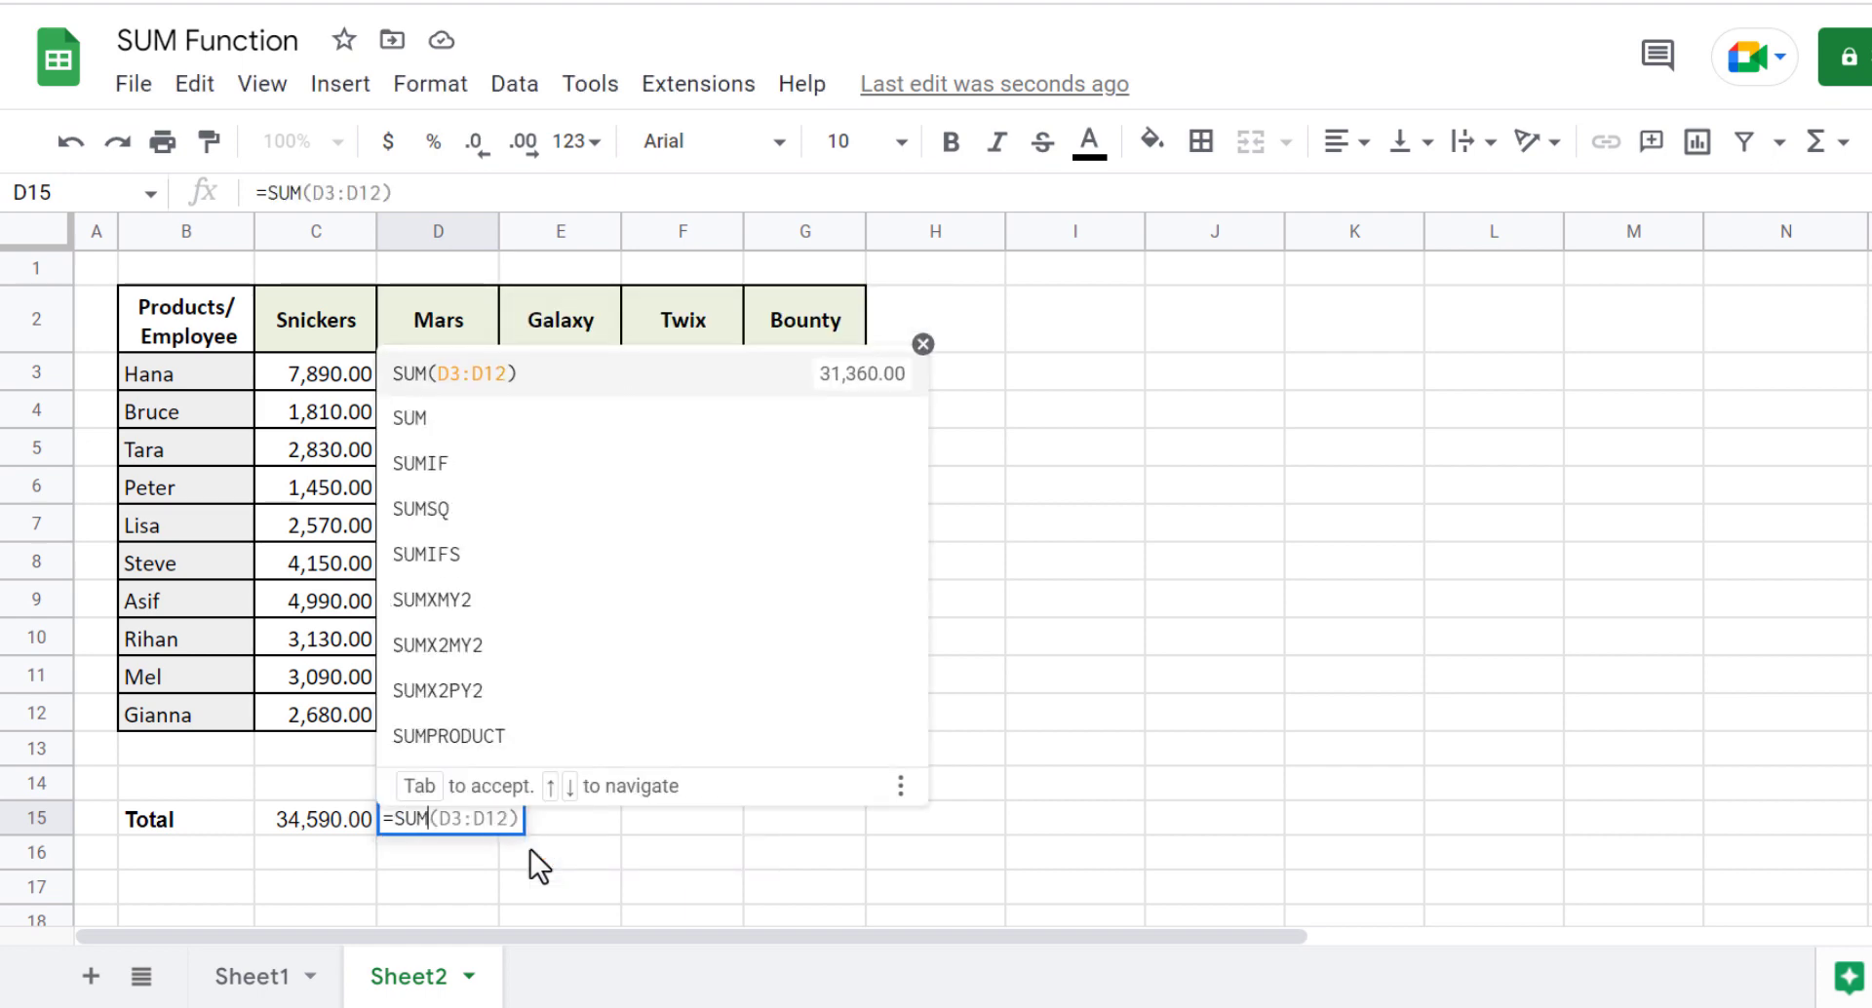
{"action": "type", "text": "("}
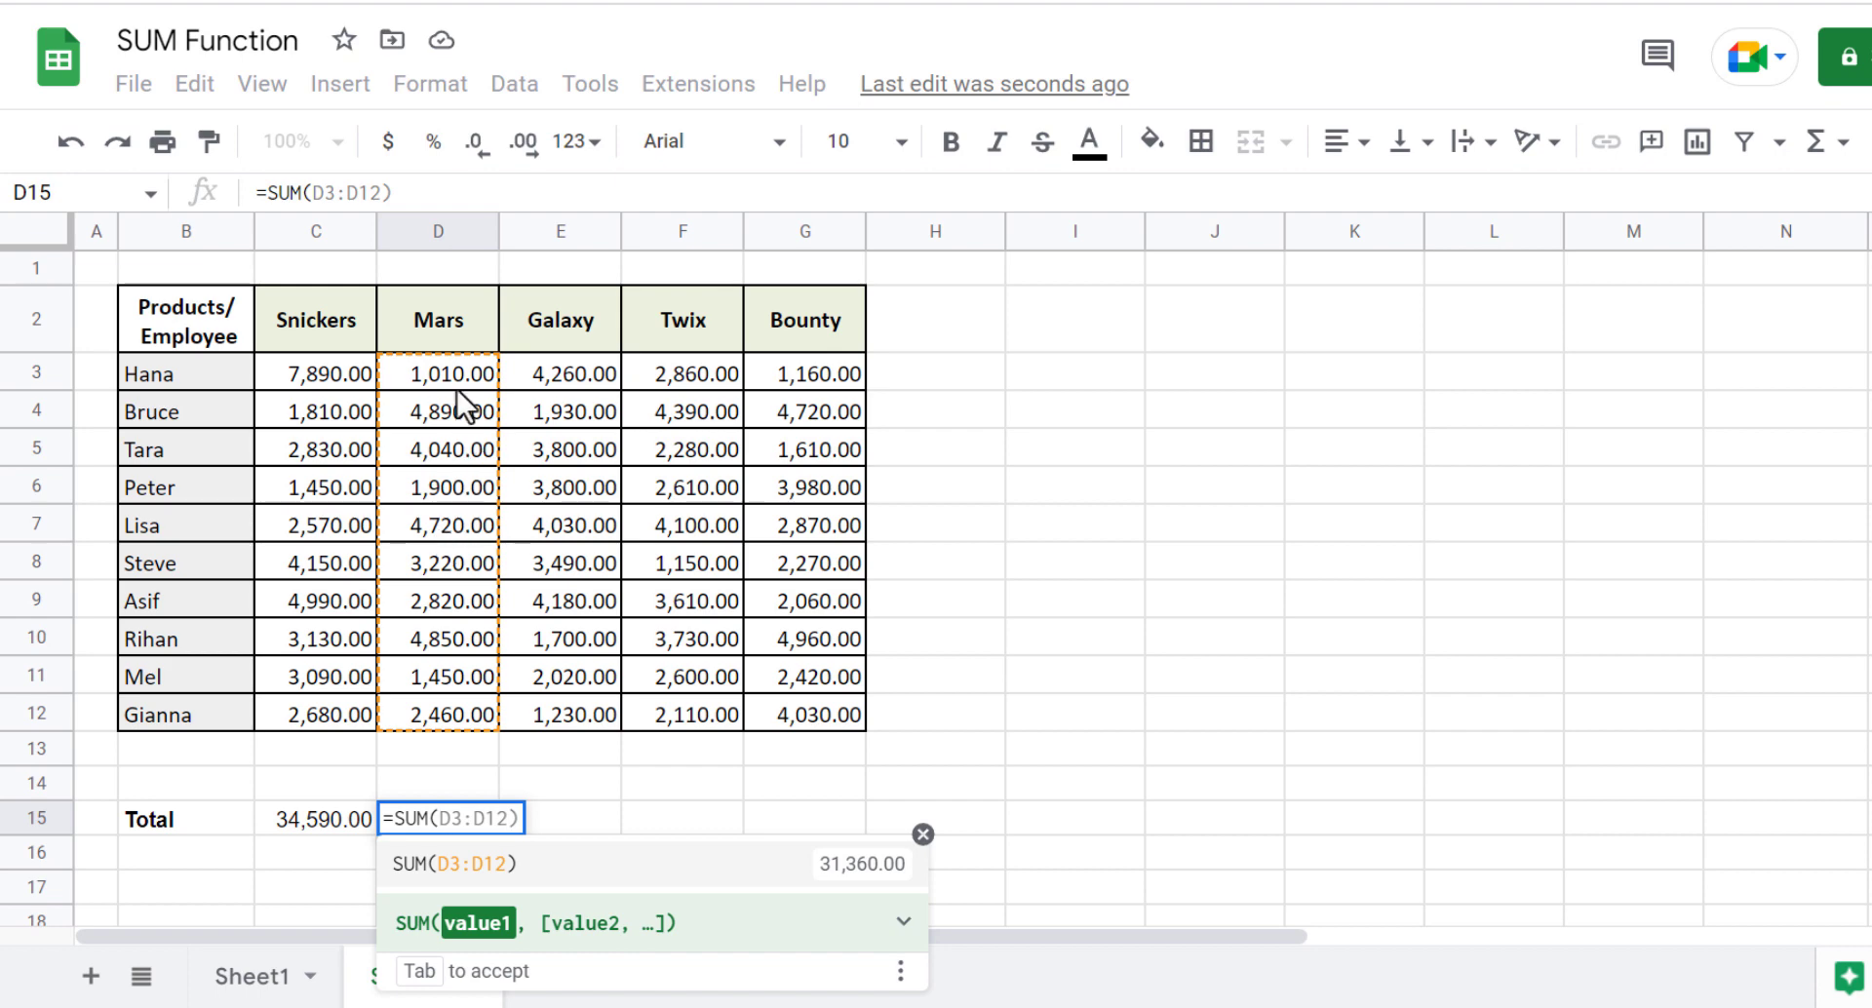
{"action": "left_click_drag", "start_coordinate": [462, 371], "coordinate": [472, 719]}
{"action": "key", "text": "Return"}
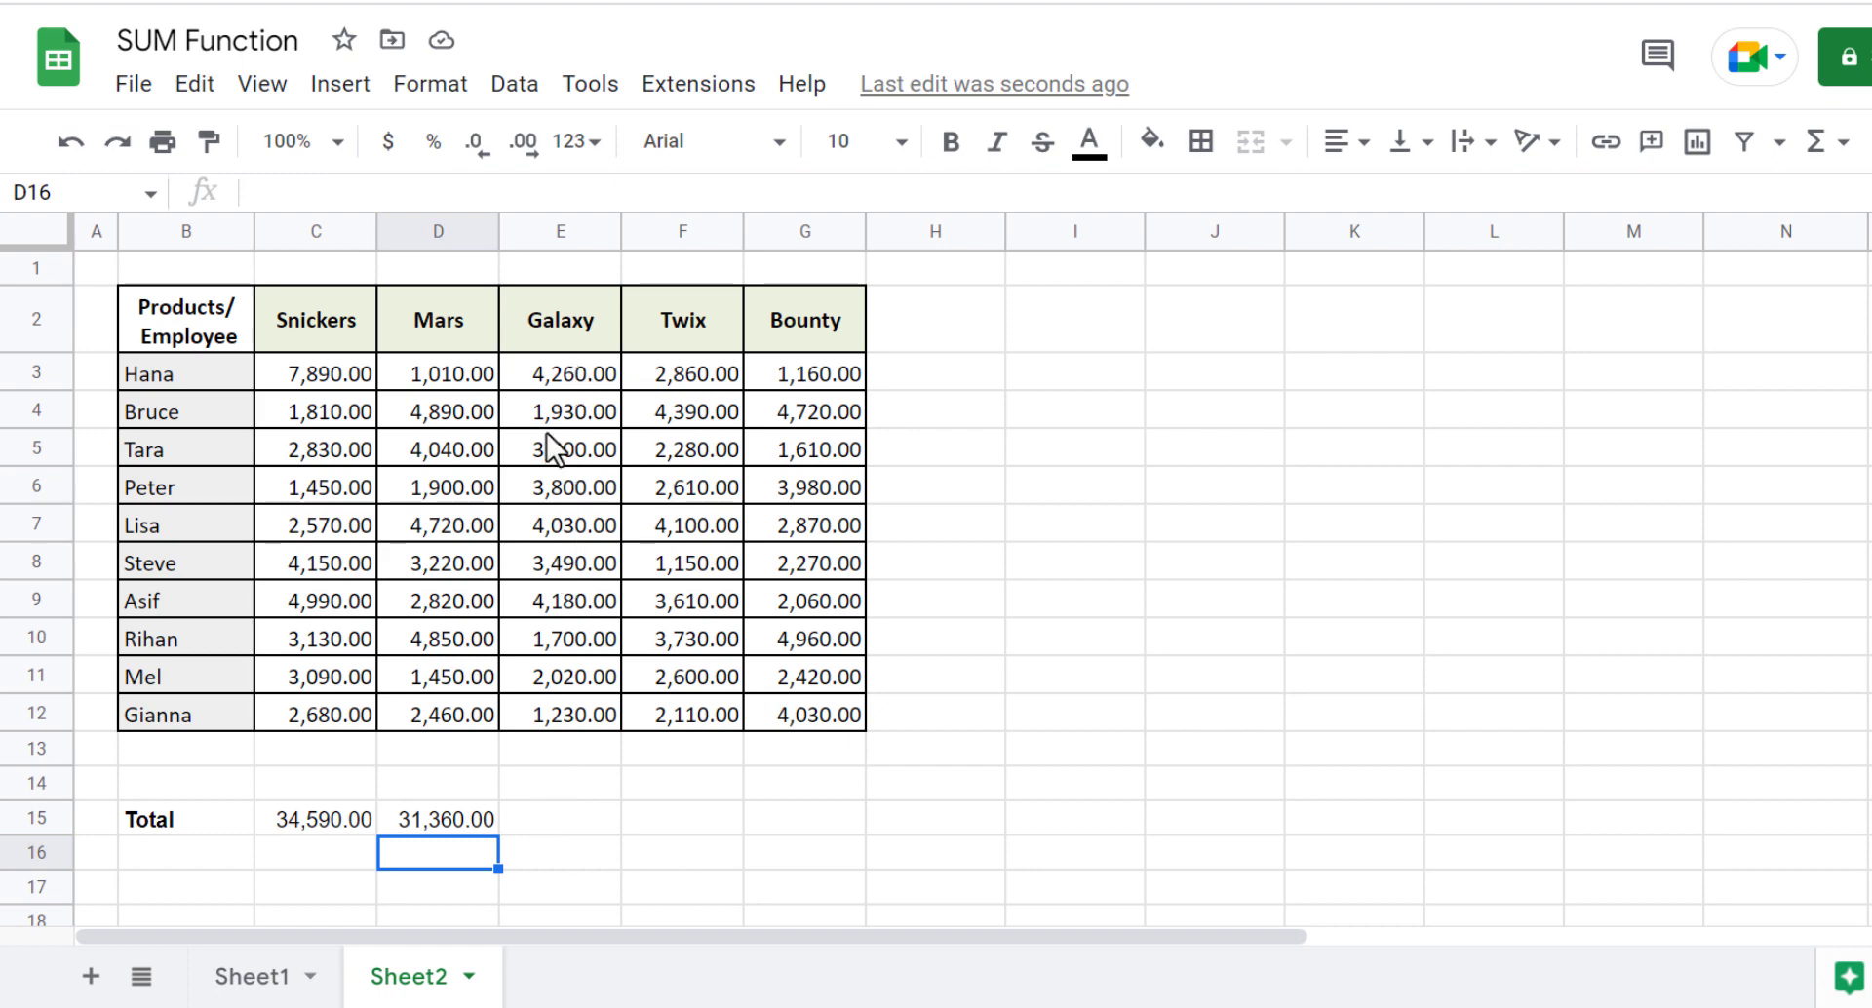
- Total the Galaxy column in cell E15 with a SUM formula over the range E3:E12
{"action": "left_click", "coordinate": [554, 825]}
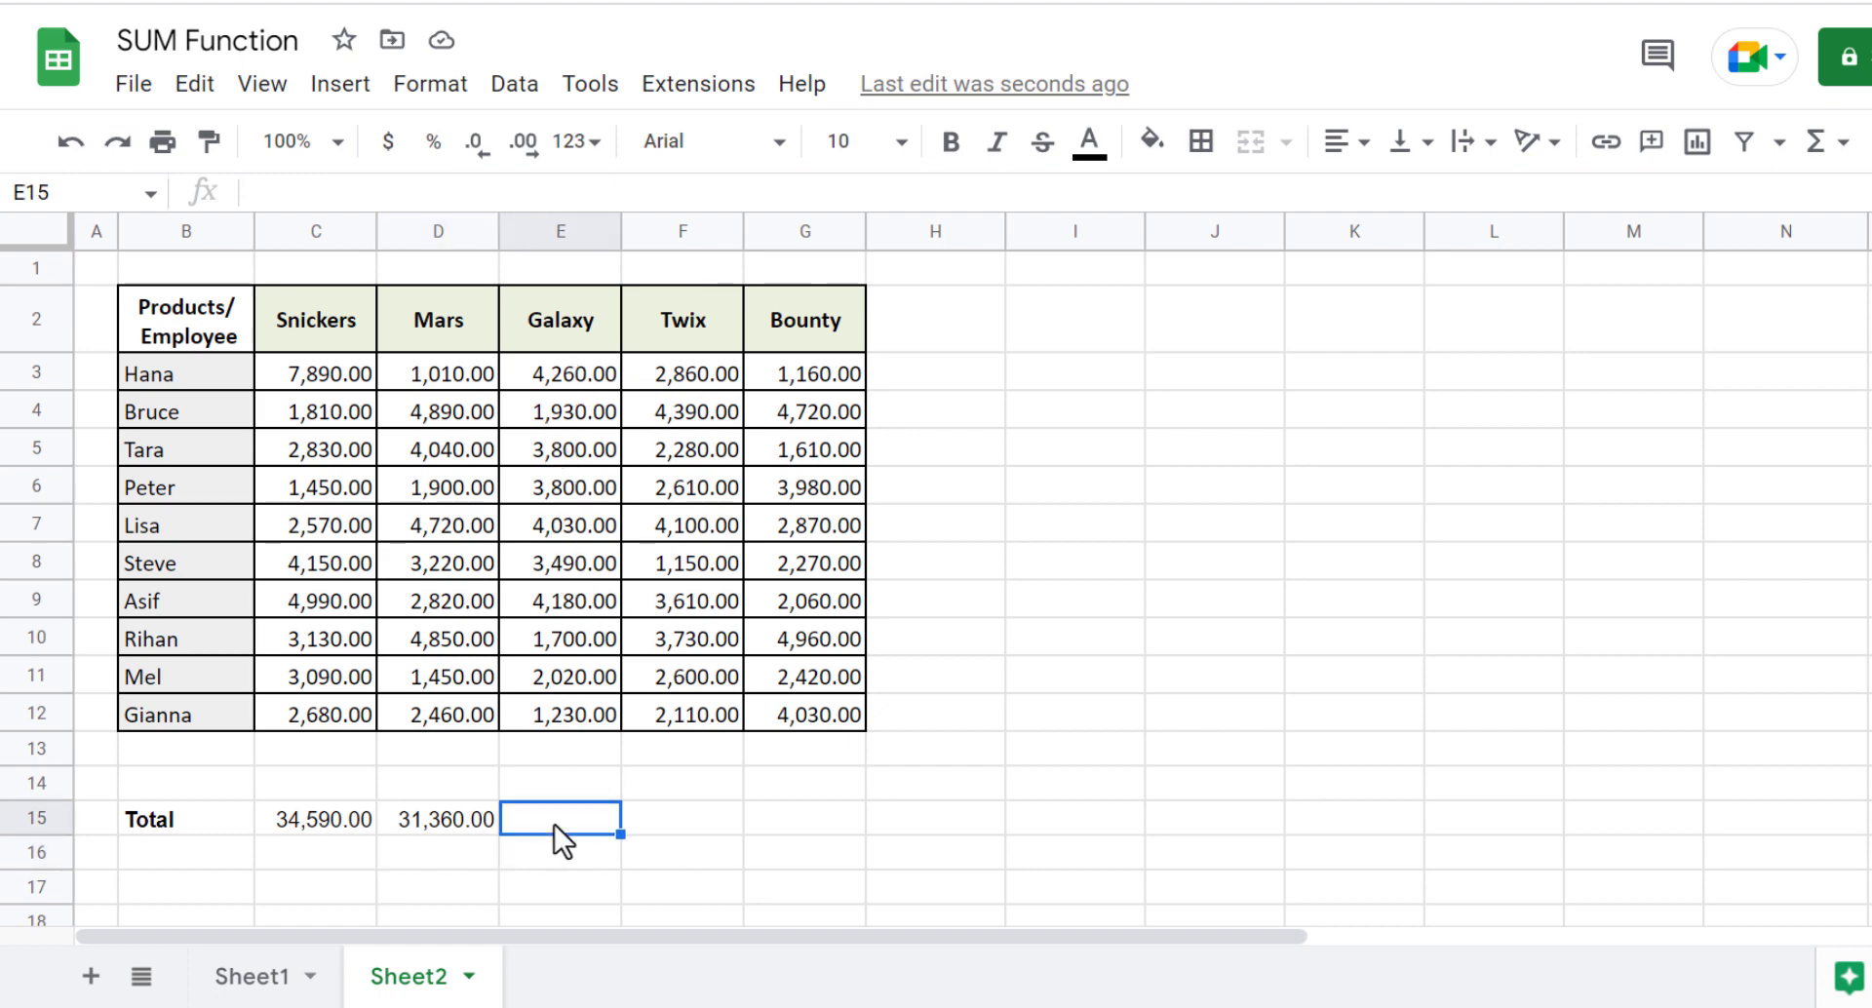
{"action": "left_click", "coordinate": [1841, 147]}
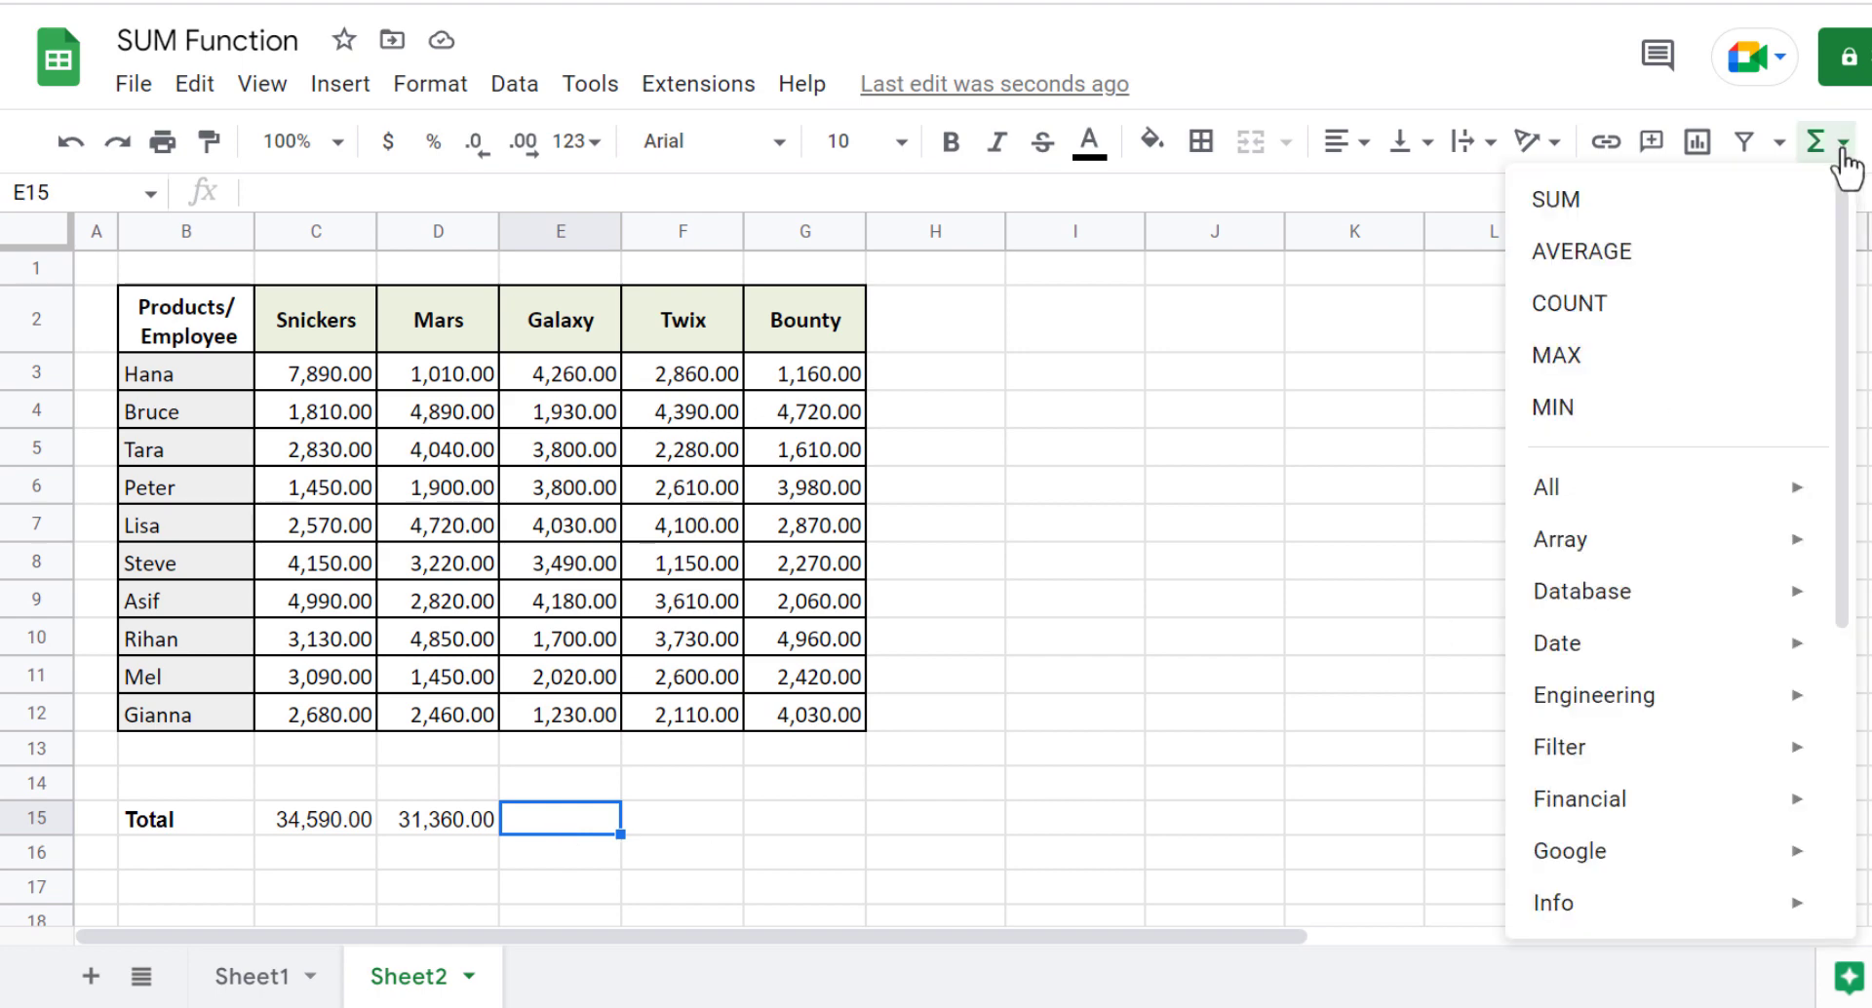
{"action": "left_click", "coordinate": [1556, 199]}
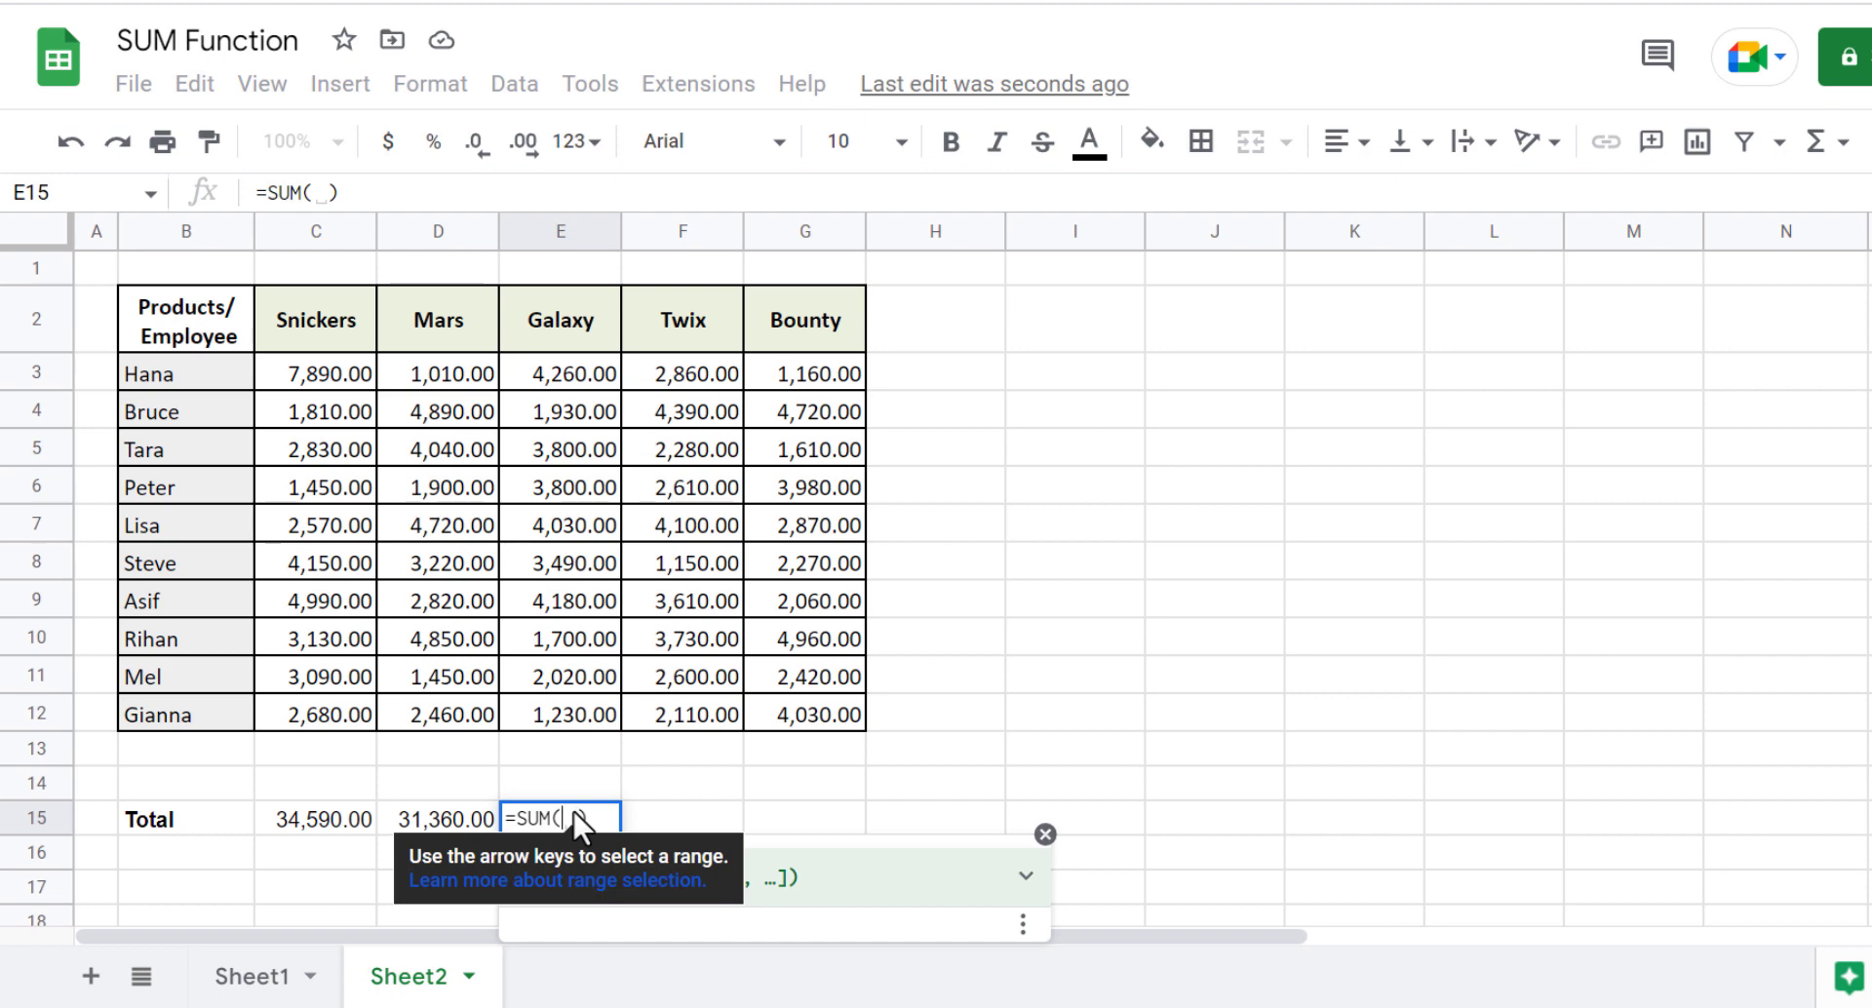
{"action": "left_click_drag", "start_coordinate": [585, 376], "coordinate": [598, 727]}
{"action": "key", "text": "Return"}
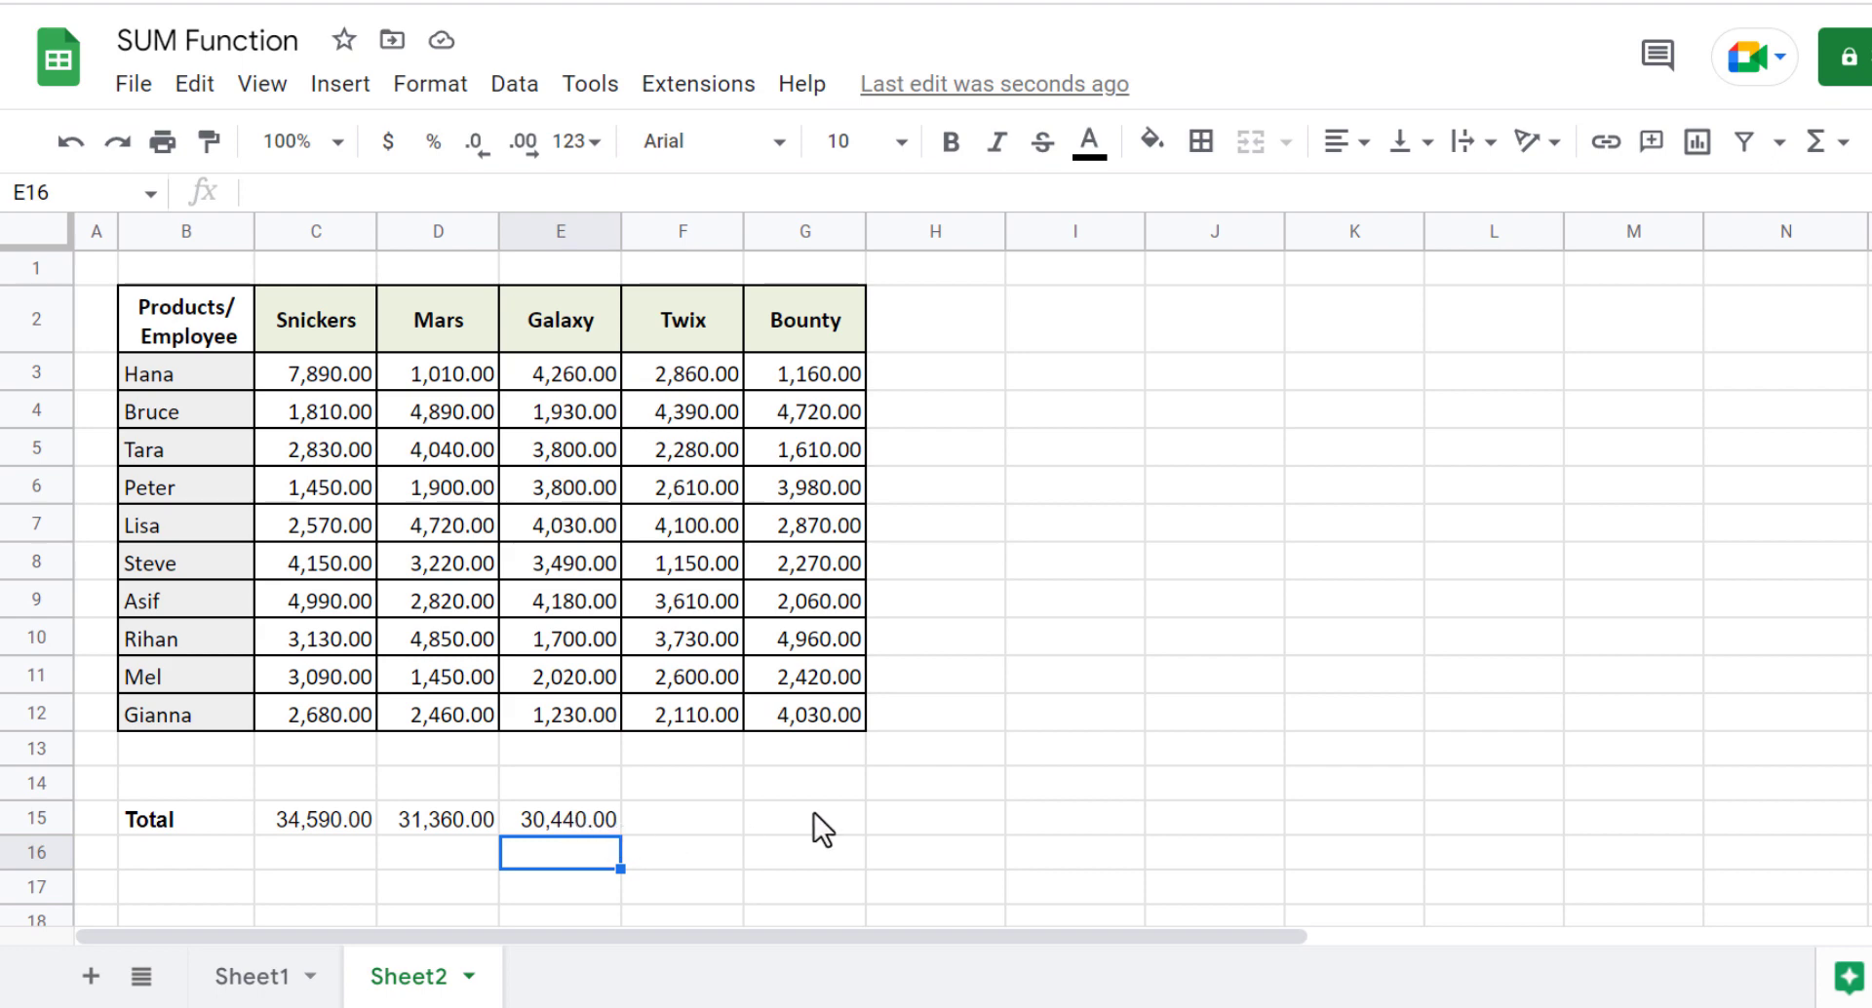
- Copy the SUM formula from cell E15 across to F15 and G15, and check the ranges in both copied formulas
{"action": "left_click", "coordinate": [583, 826]}
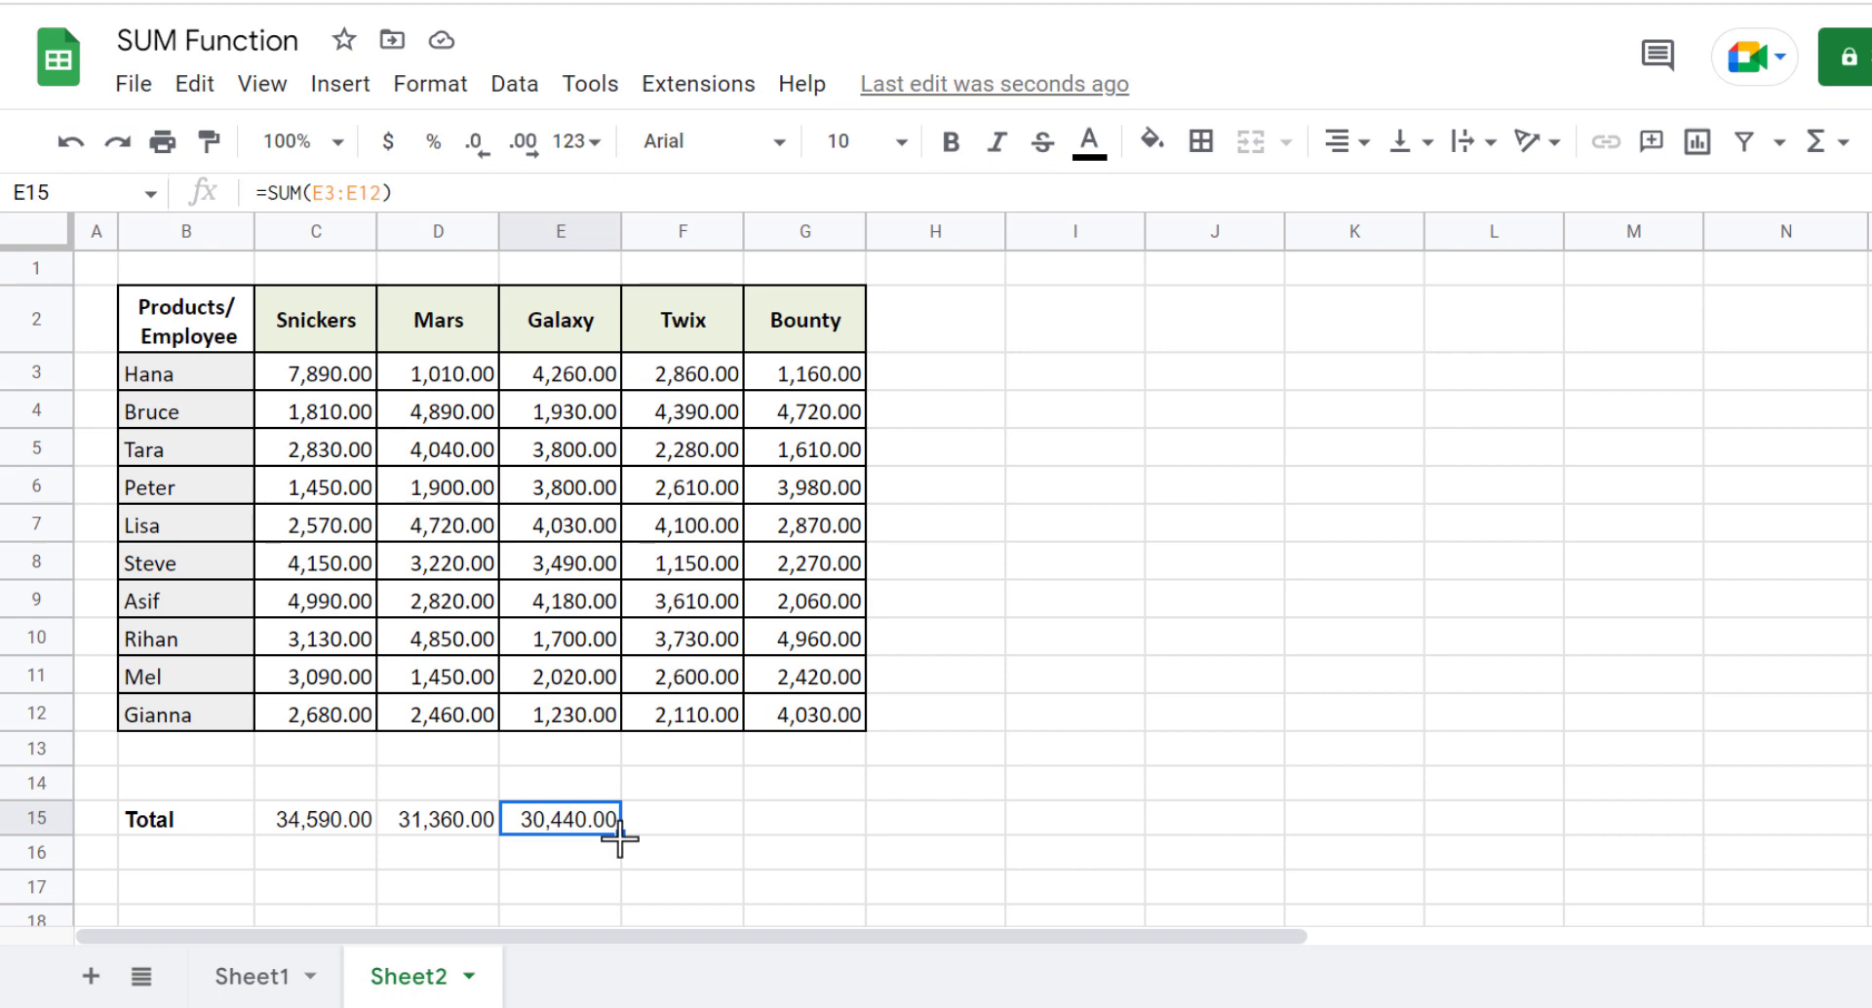
{"action": "left_click_drag", "start_coordinate": [620, 837], "coordinate": [838, 836]}
{"action": "left_click", "coordinate": [710, 828]}
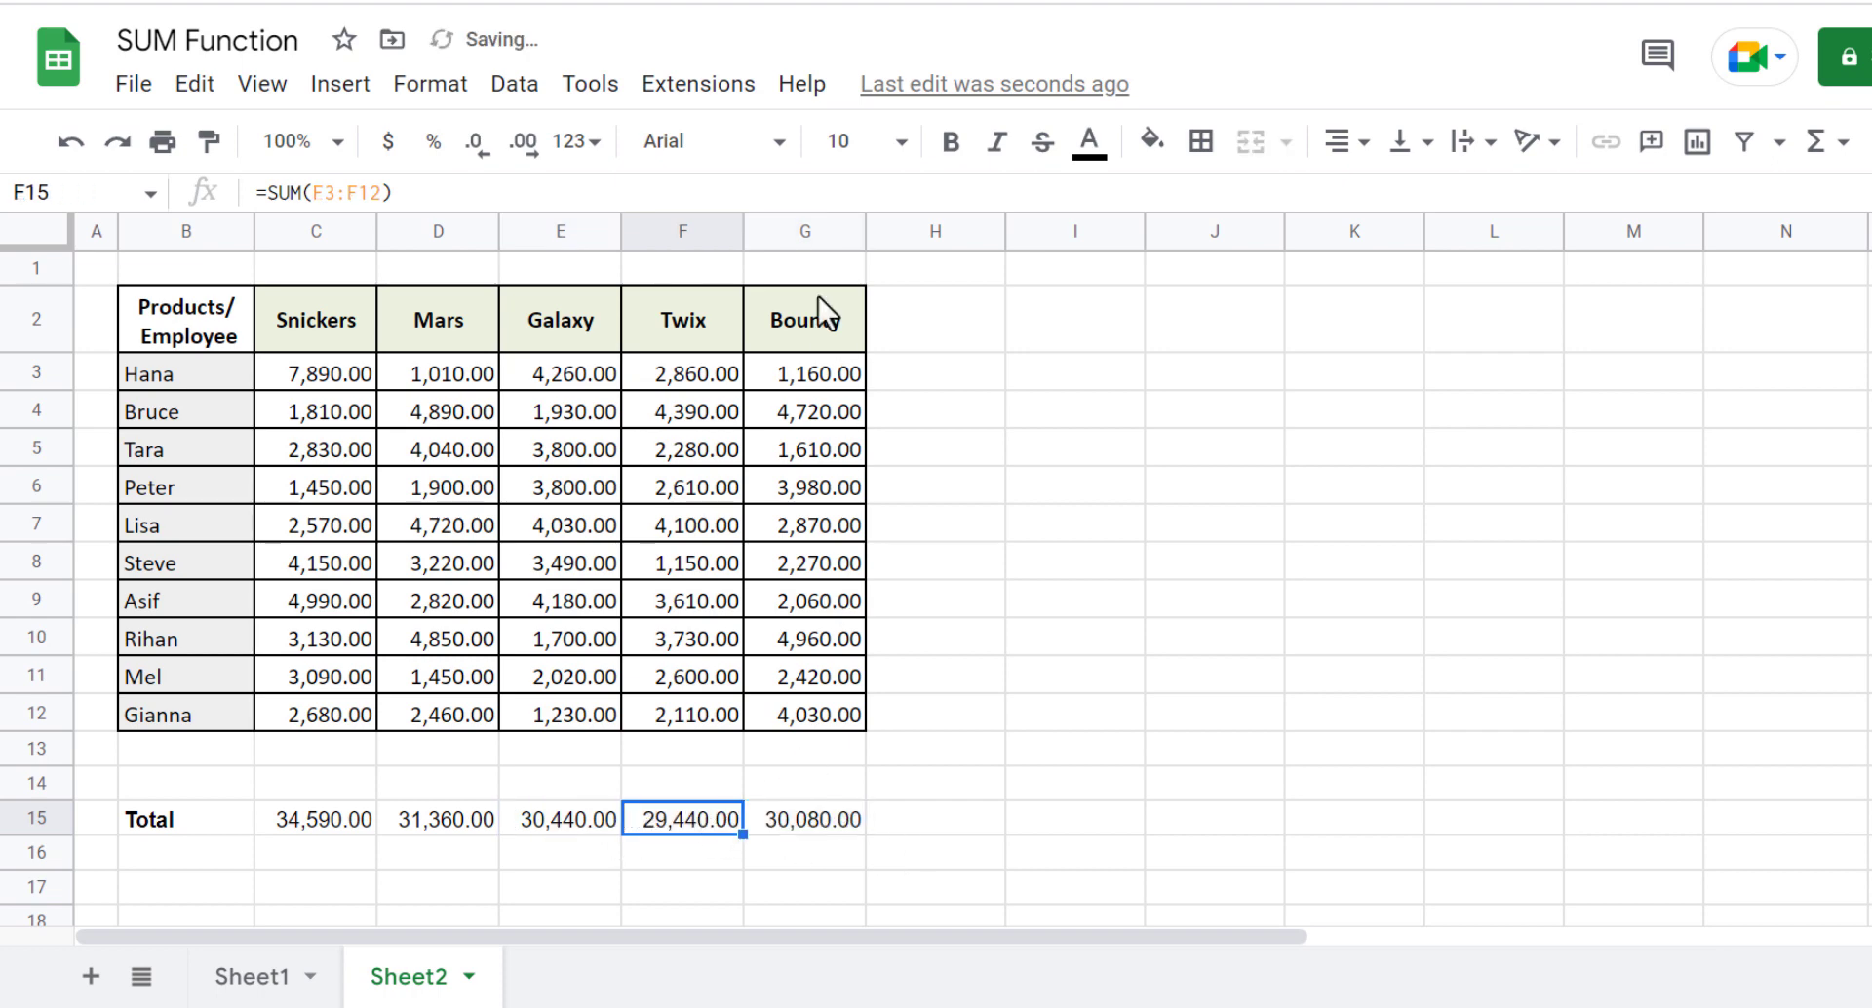
{"action": "left_click", "coordinate": [777, 193]}
{"action": "key", "text": "Escape"}
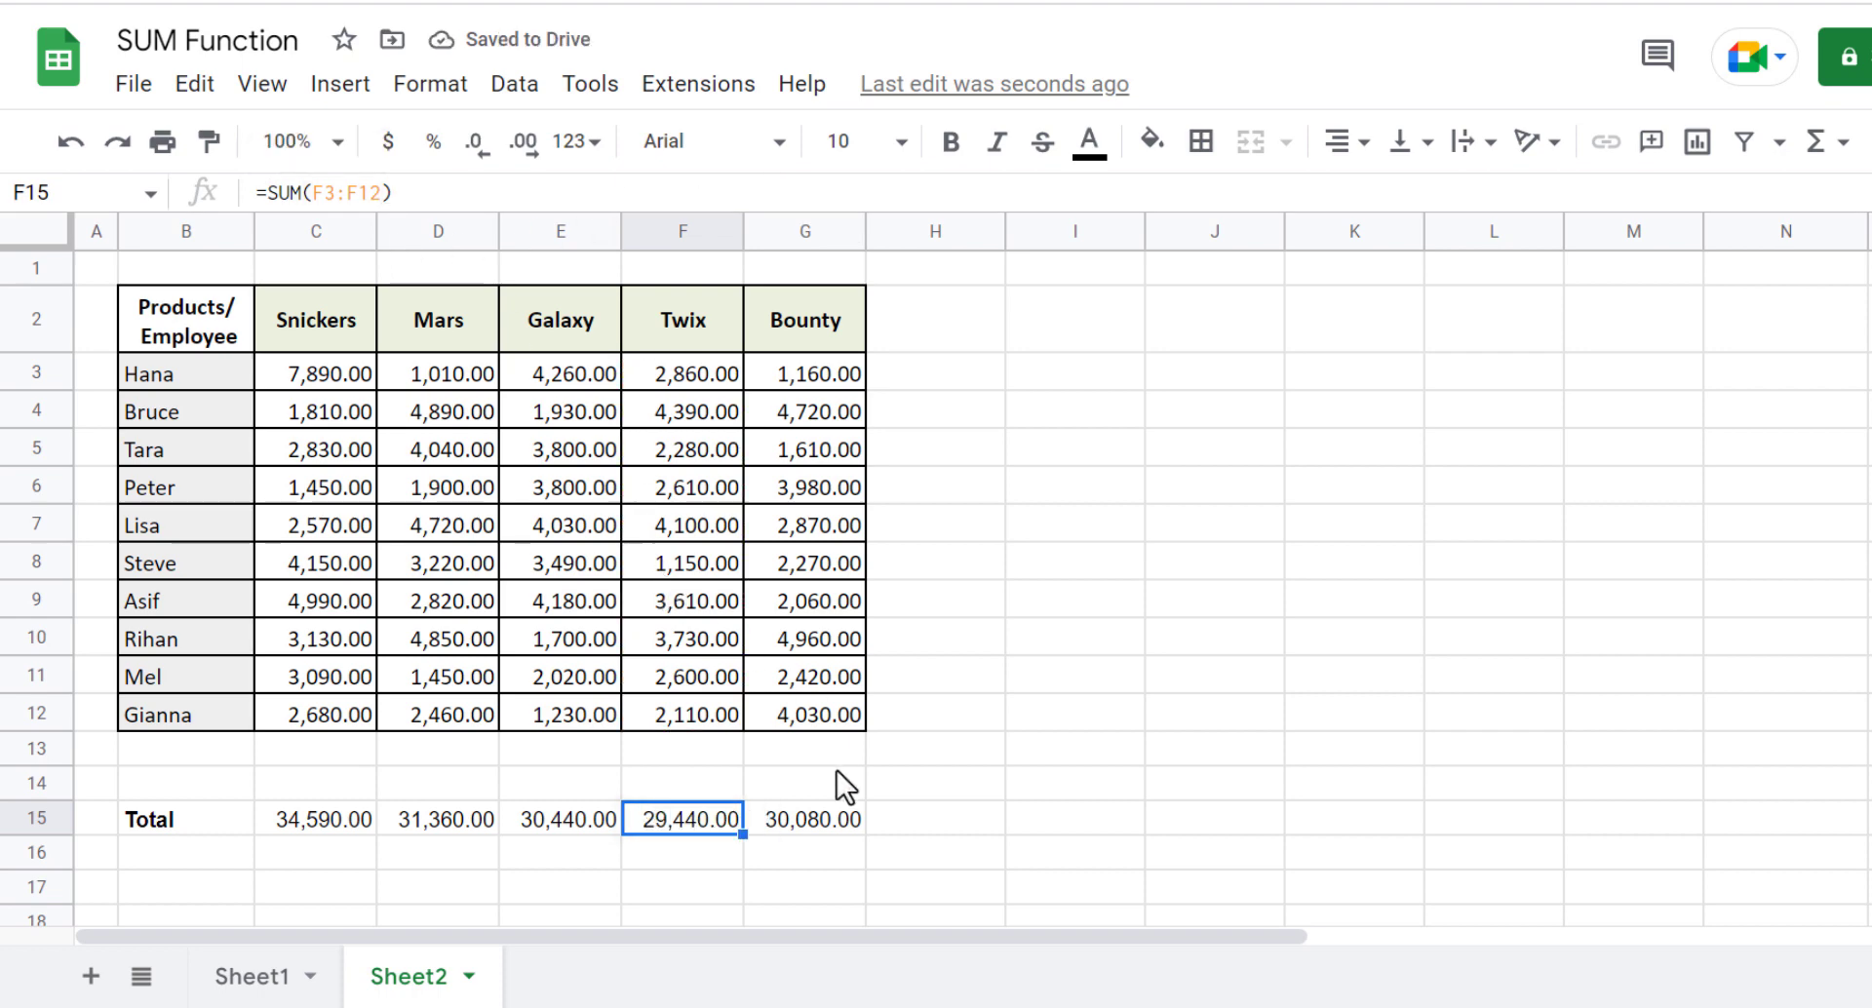
{"action": "left_click", "coordinate": [834, 827]}
{"action": "left_click", "coordinate": [517, 190]}
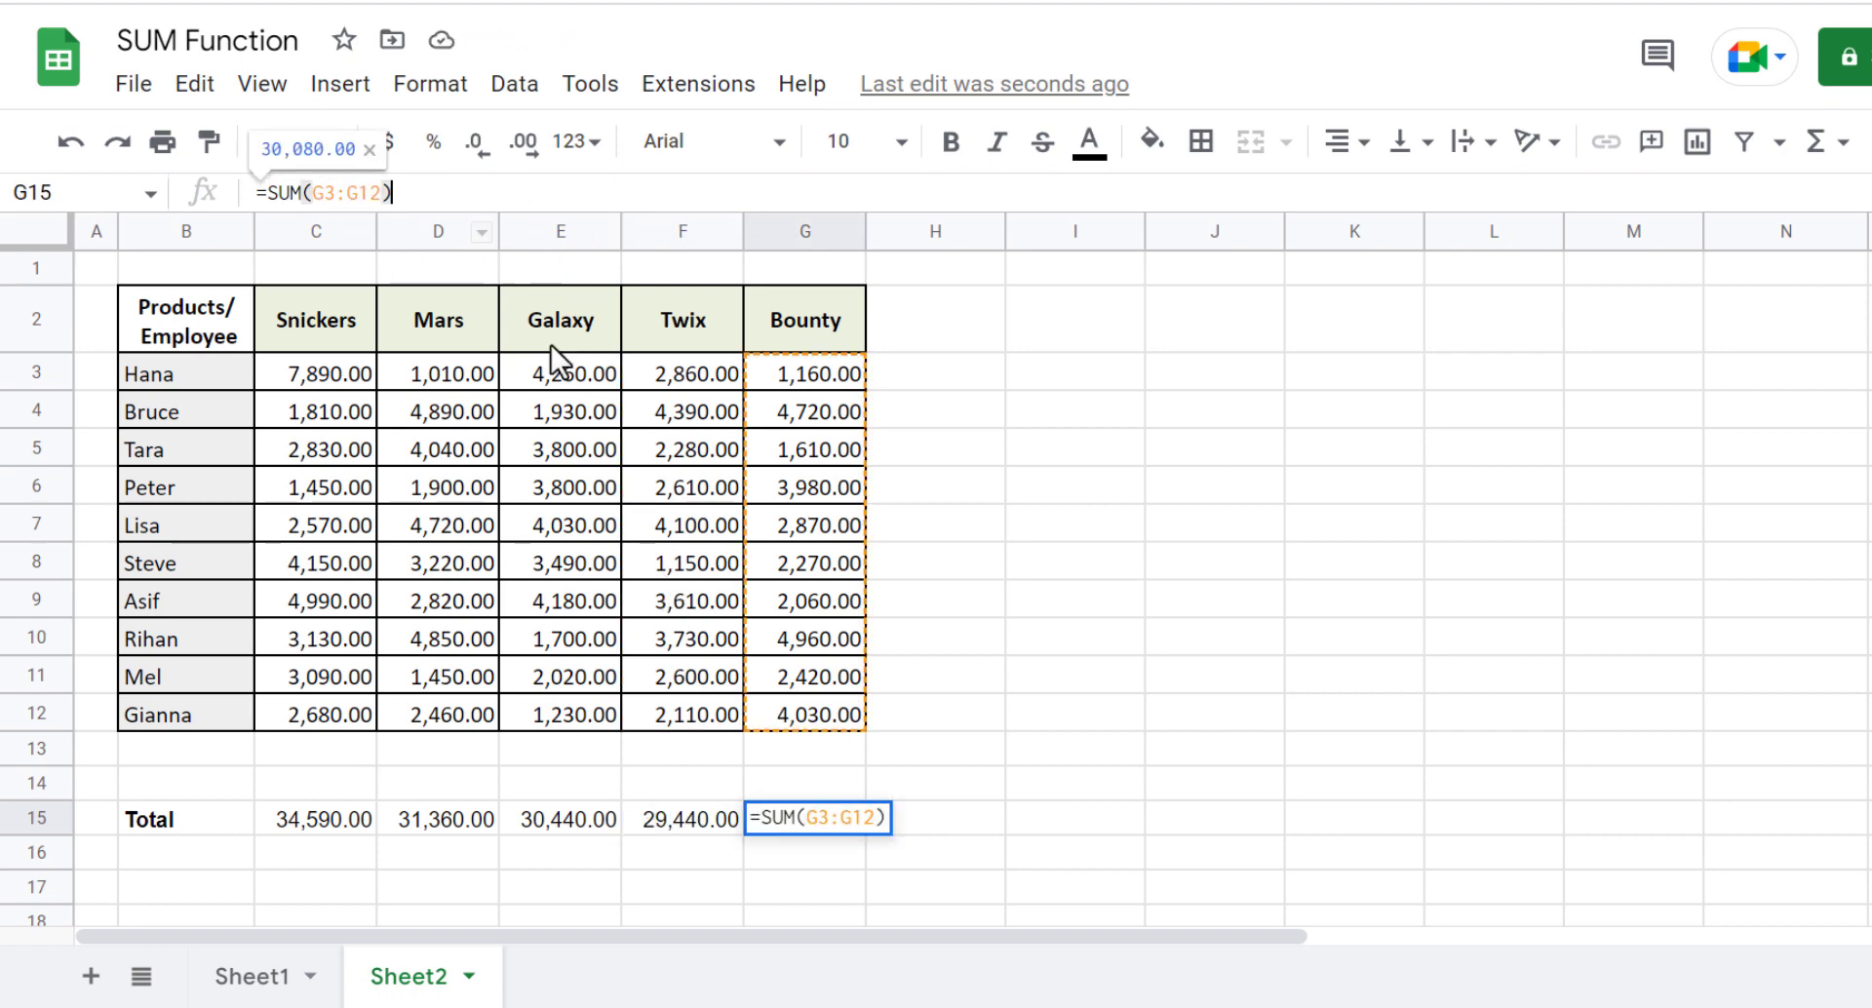
{"action": "key", "text": "Escape"}
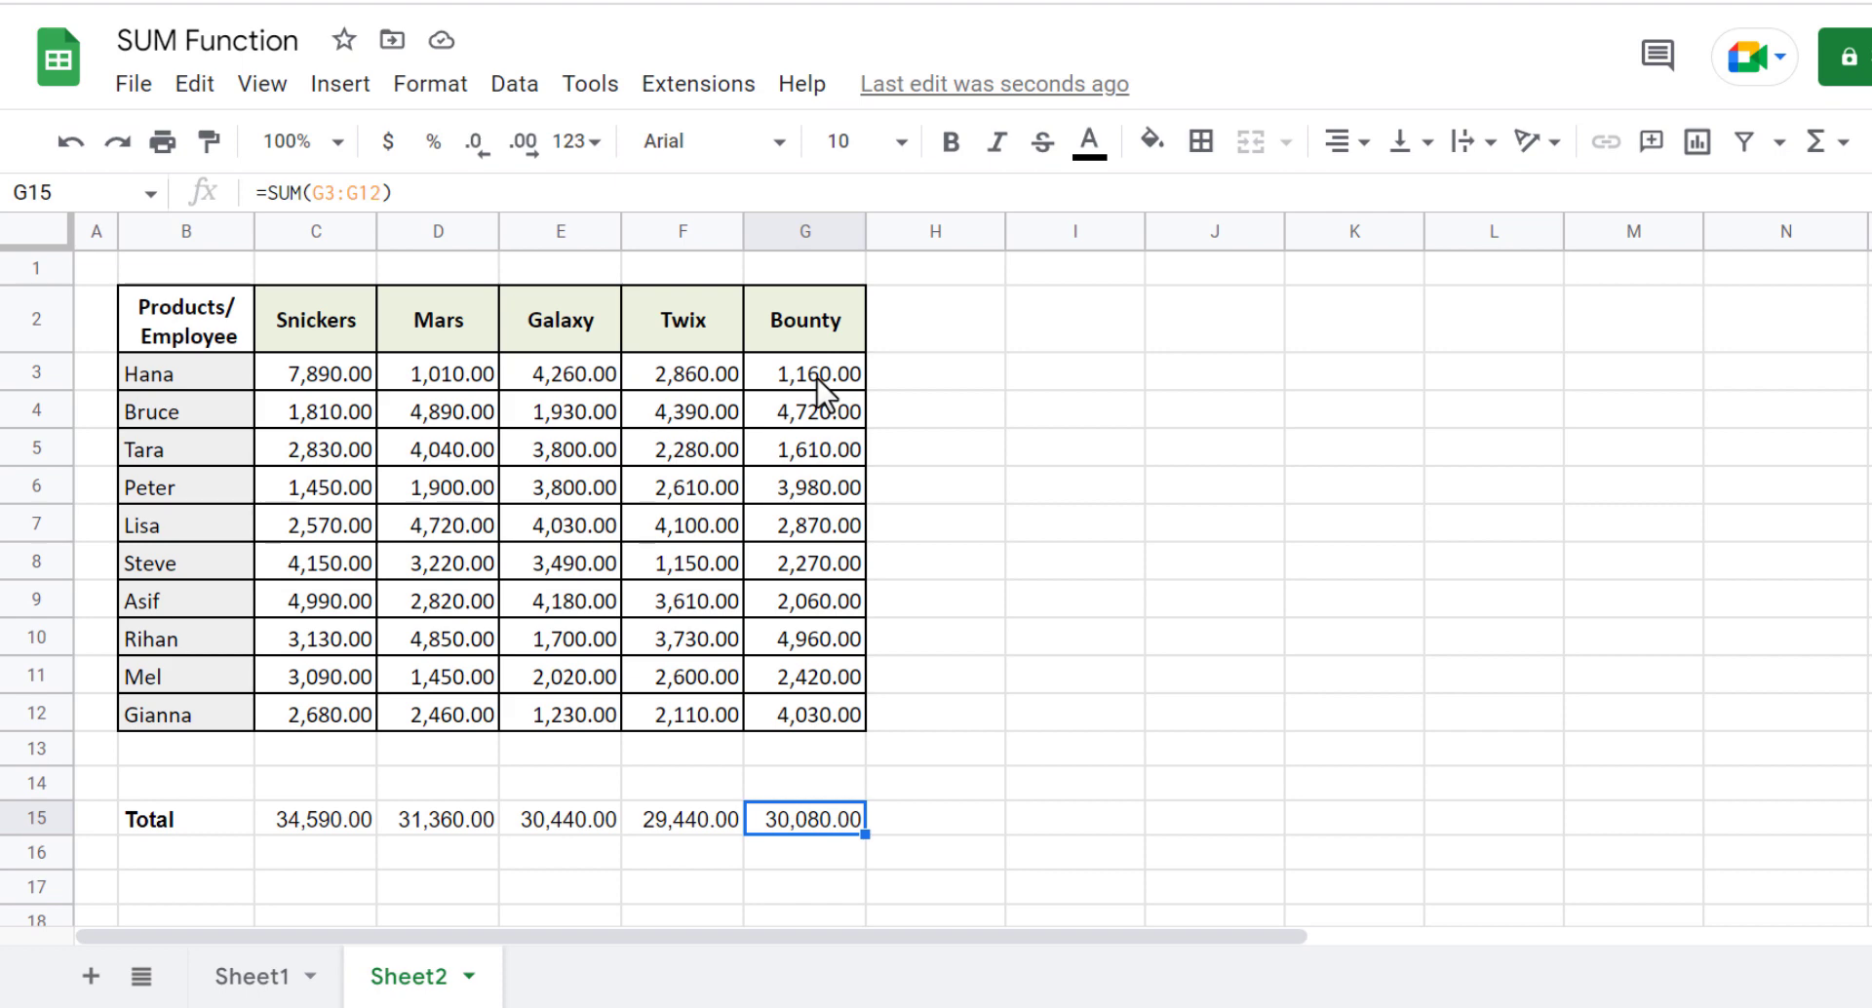
- Total the first employee's row in cell I3 with the suggested SUM of C3:G3
{"action": "left_click", "coordinate": [1051, 371]}
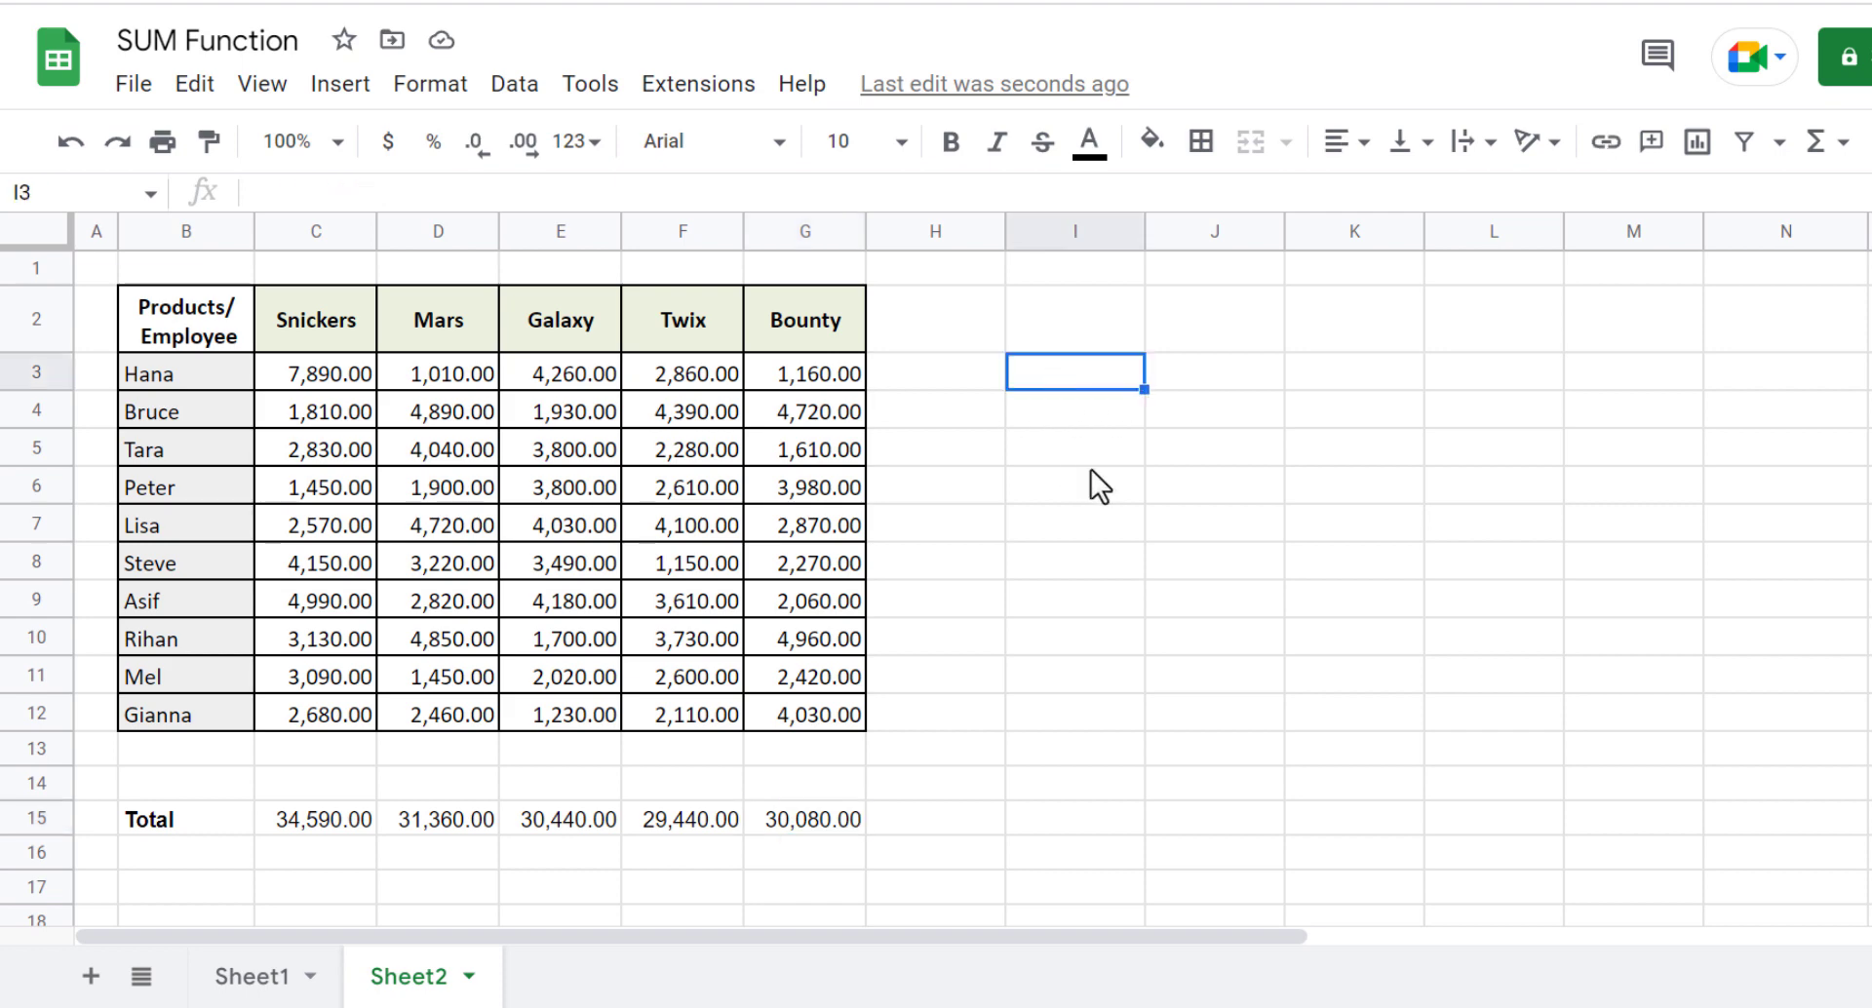
{"action": "type", "text": "=SUM"}
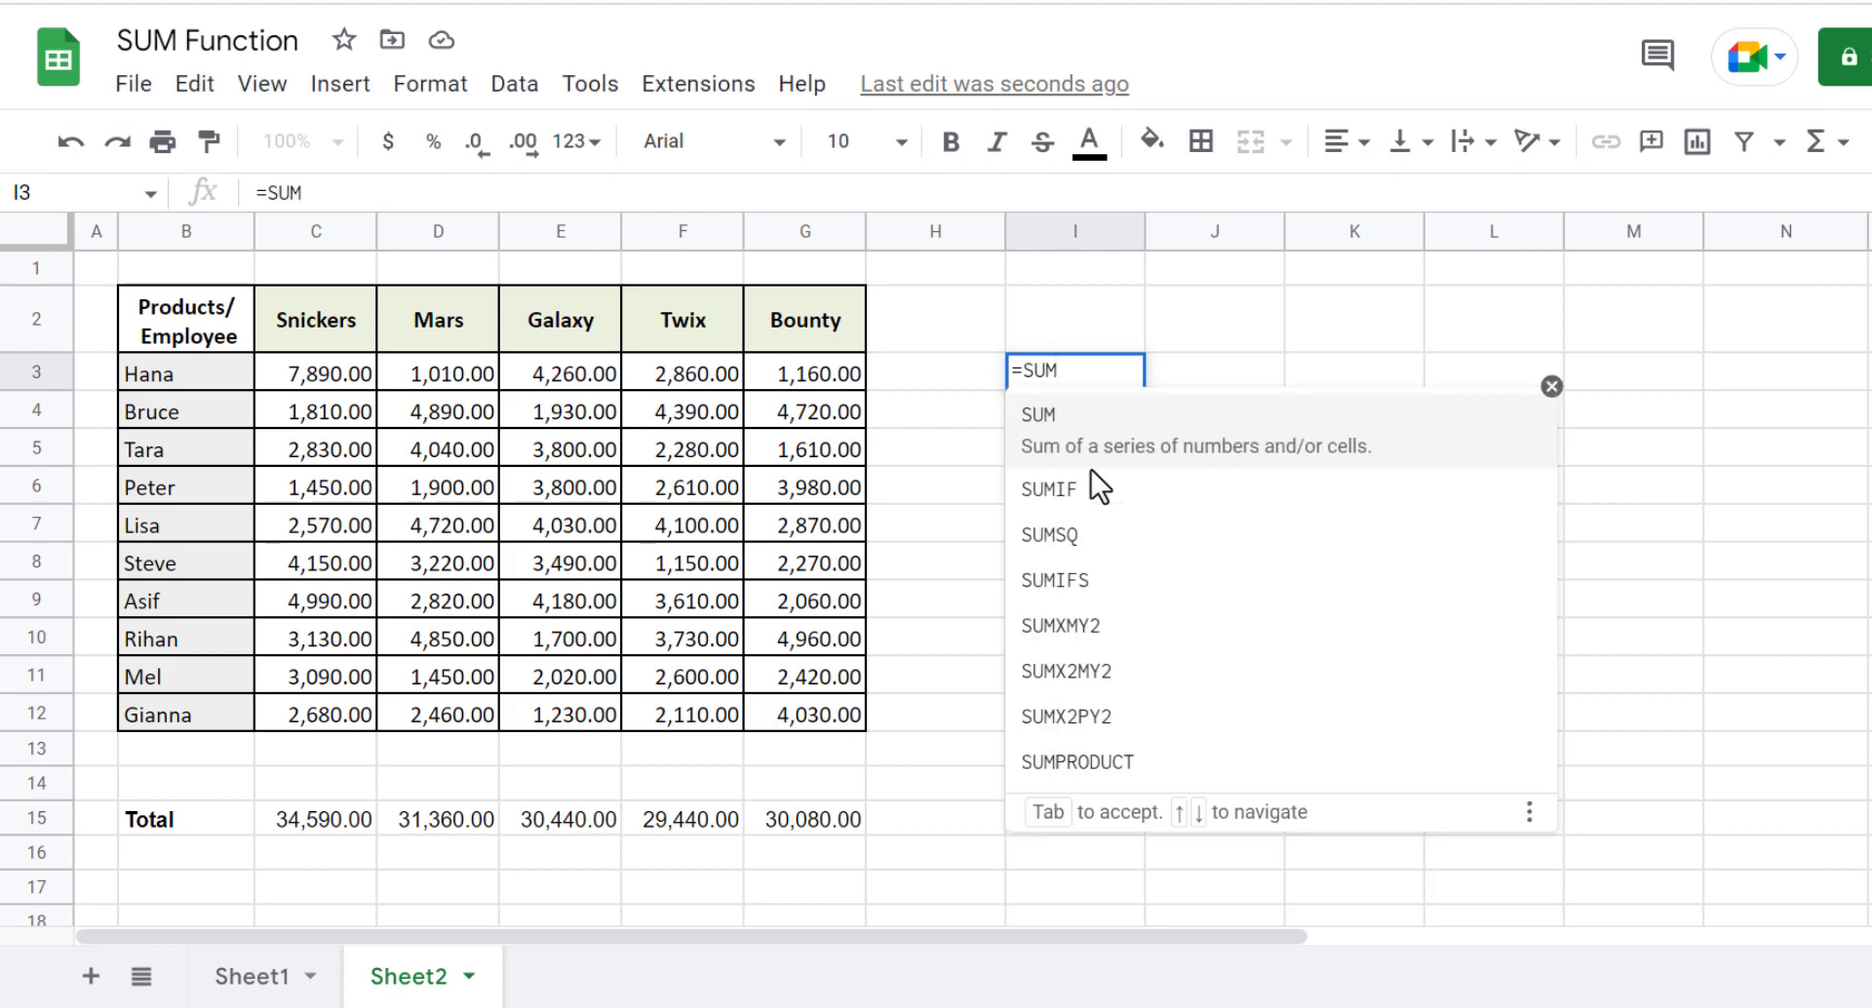
{"action": "type", "text": "("}
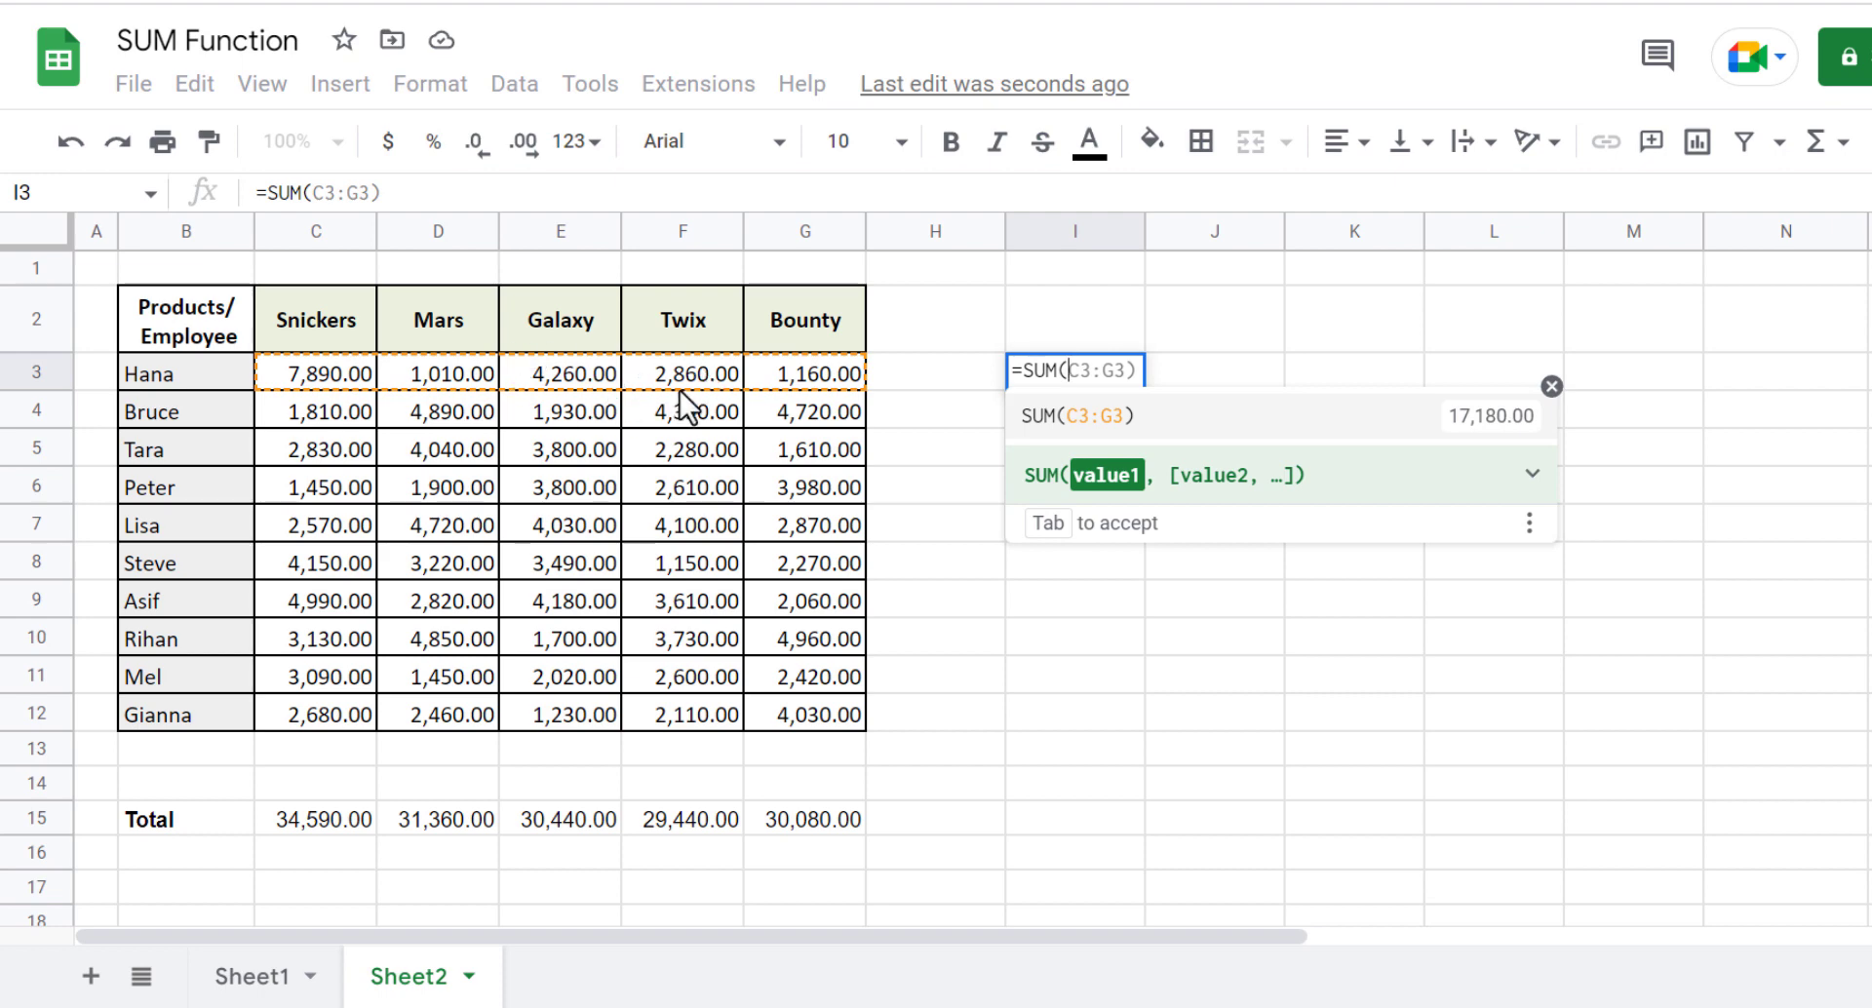
{"action": "key", "text": "Tab"}
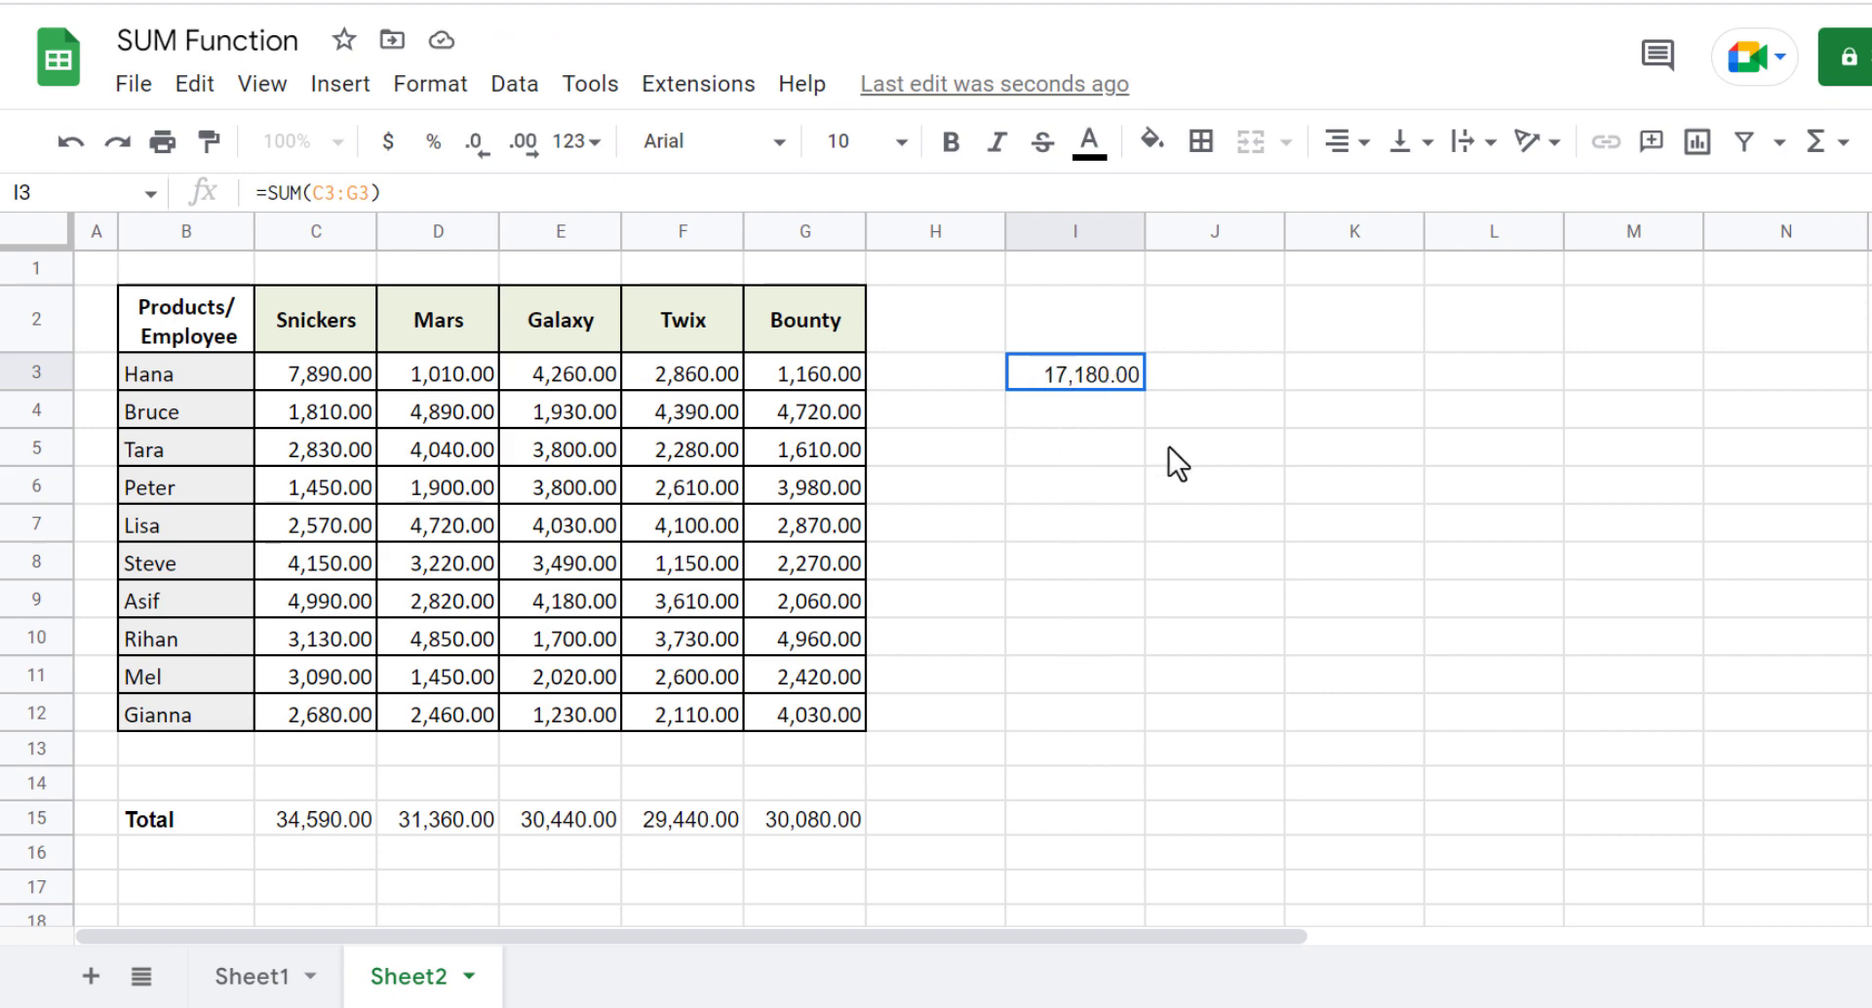
{"action": "left_click", "coordinate": [1195, 418]}
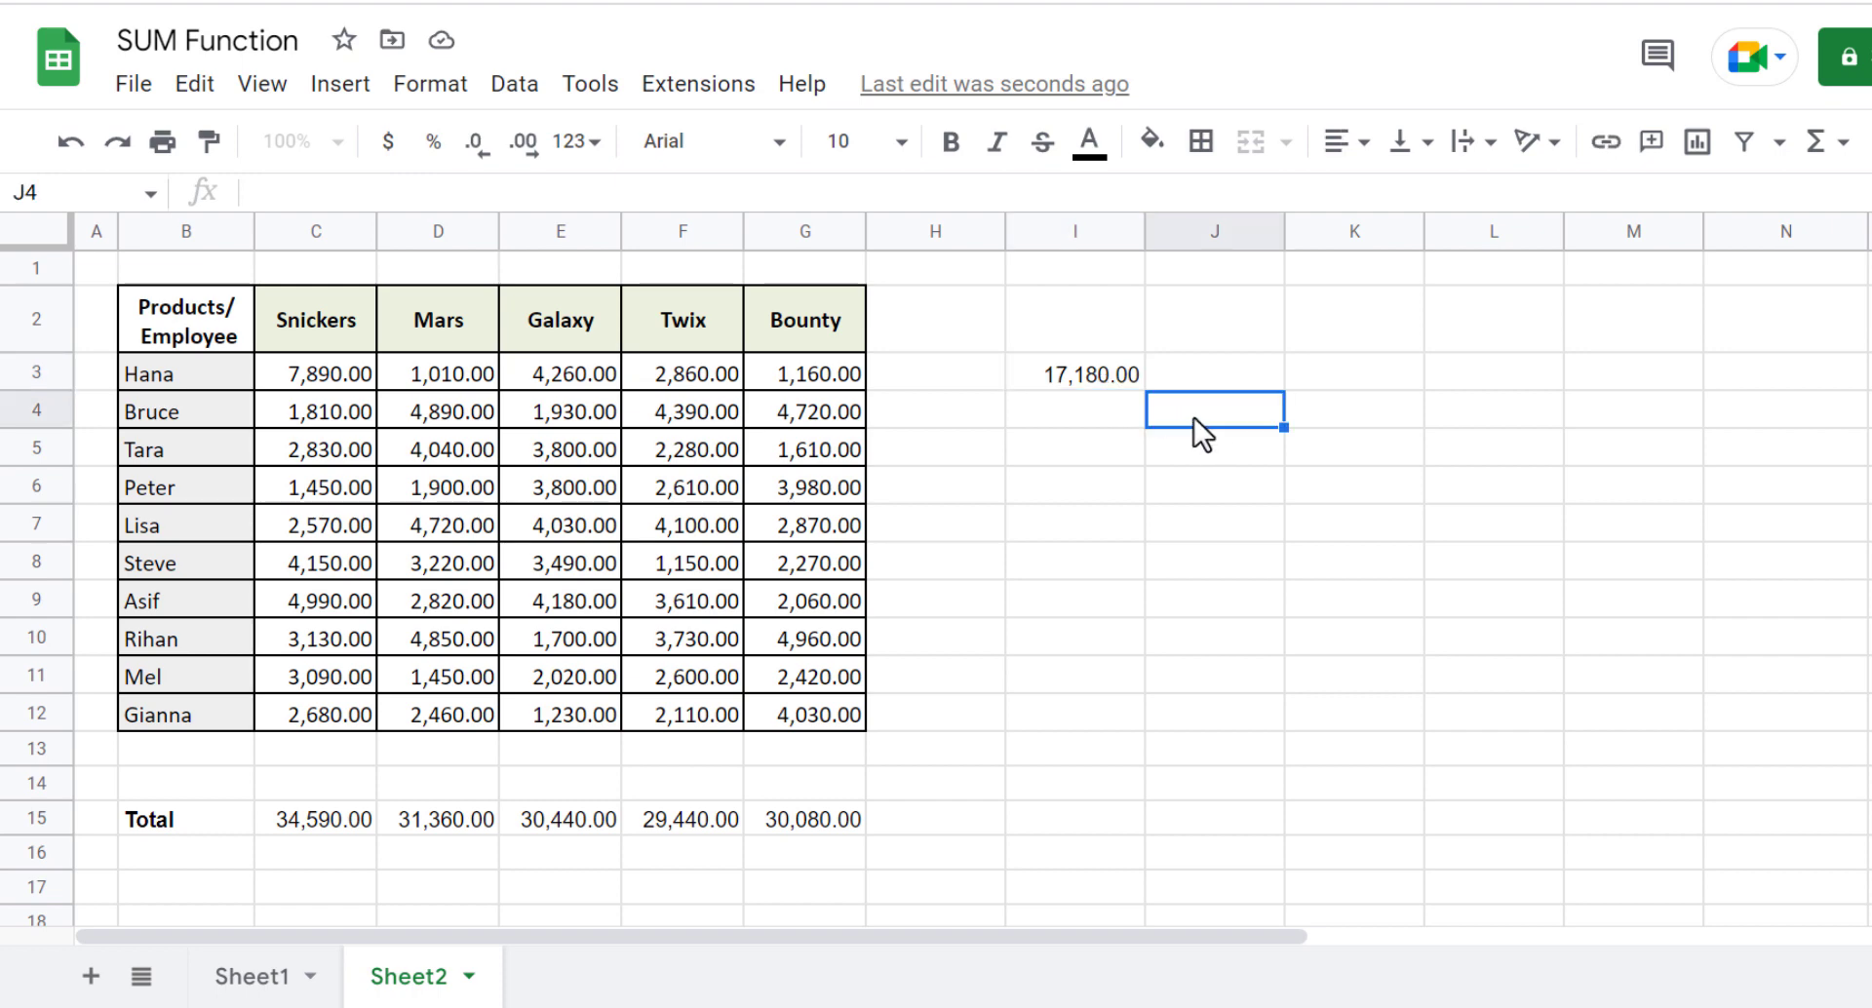
- Fill the row total formula from cell I3 down to I12, and check the formula's range in I10
{"action": "left_click", "coordinate": [1085, 366]}
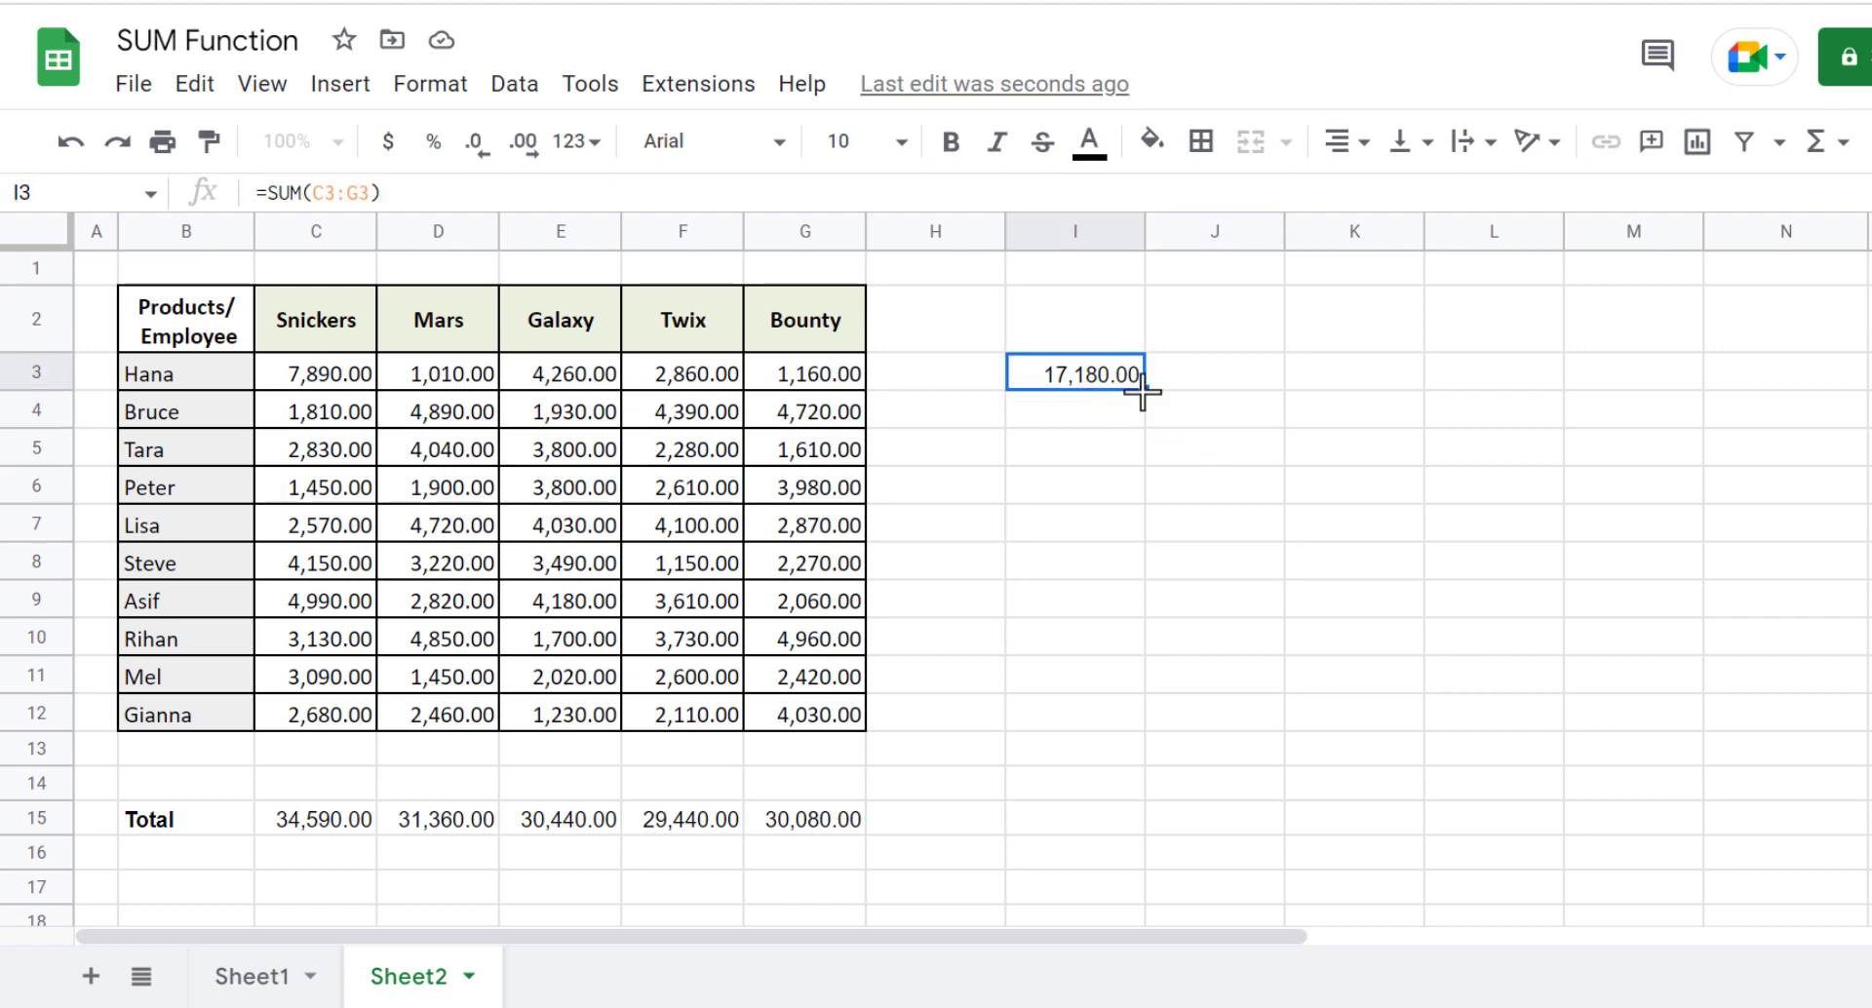
{"action": "left_click_drag", "start_coordinate": [1142, 392], "coordinate": [1156, 727]}
{"action": "left_click", "coordinate": [1111, 647]}
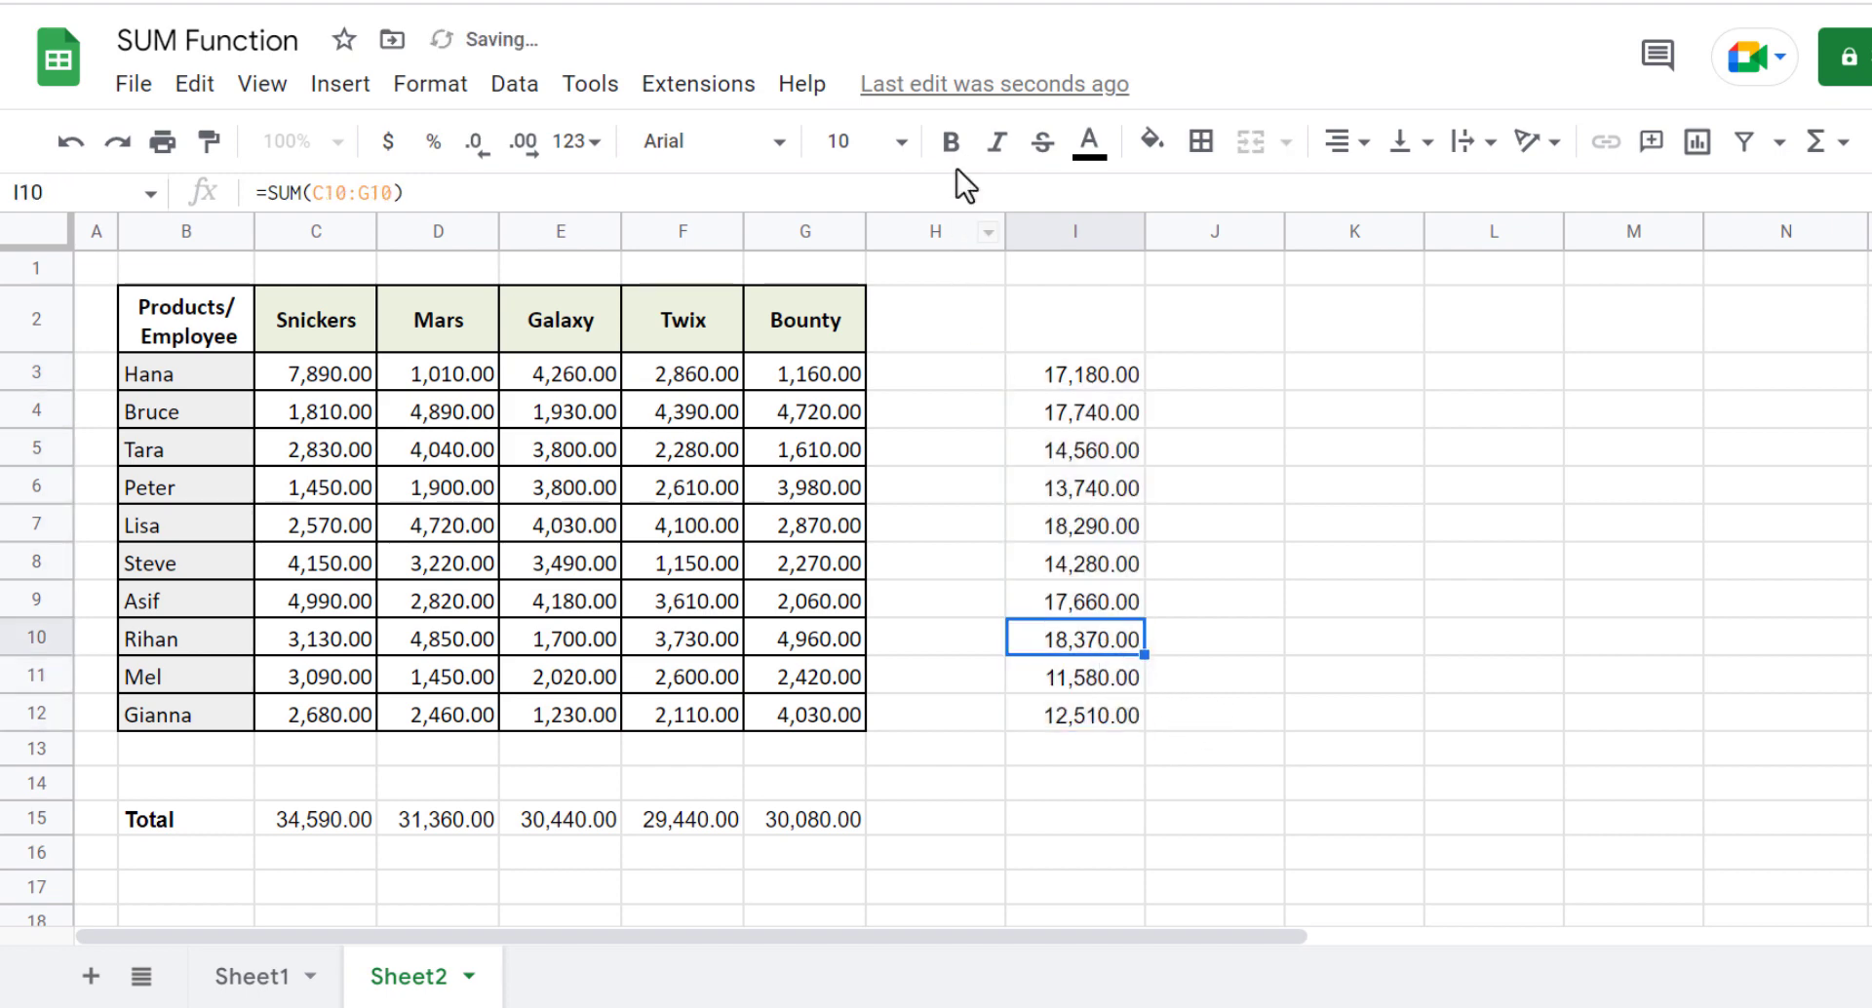
{"action": "left_click", "coordinate": [884, 194]}
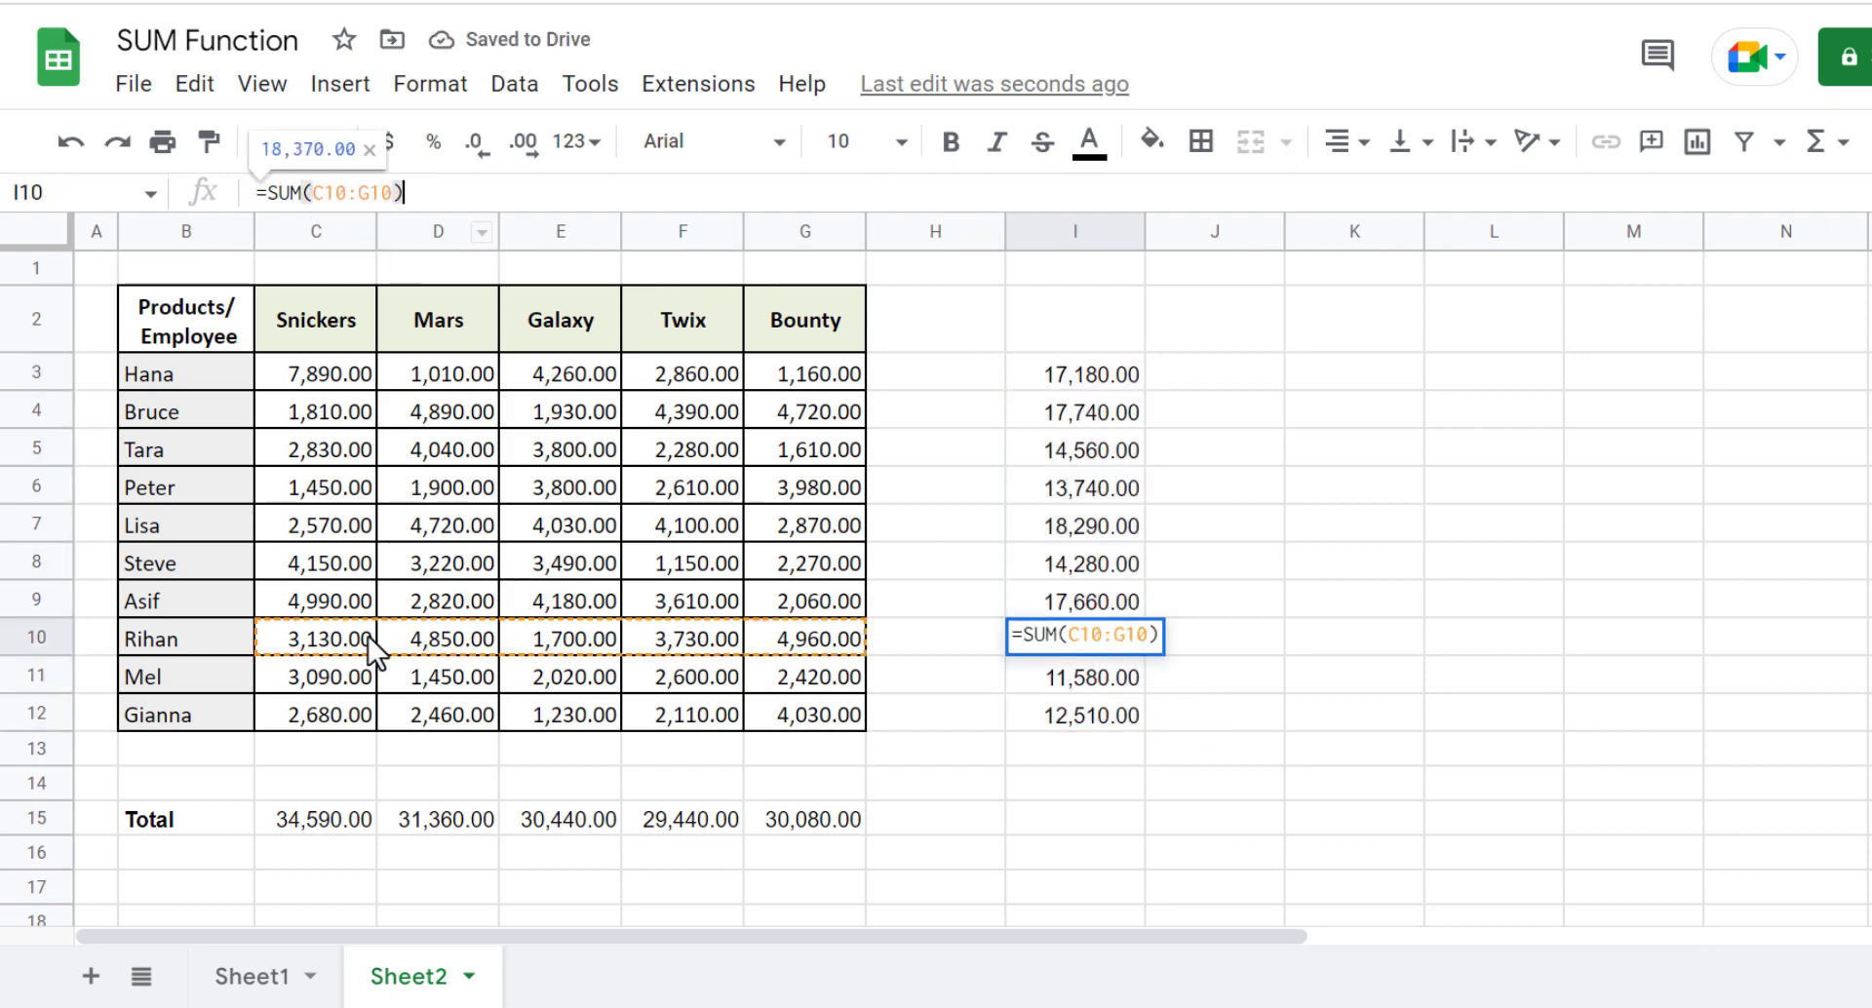
{"action": "key", "text": "Escape"}
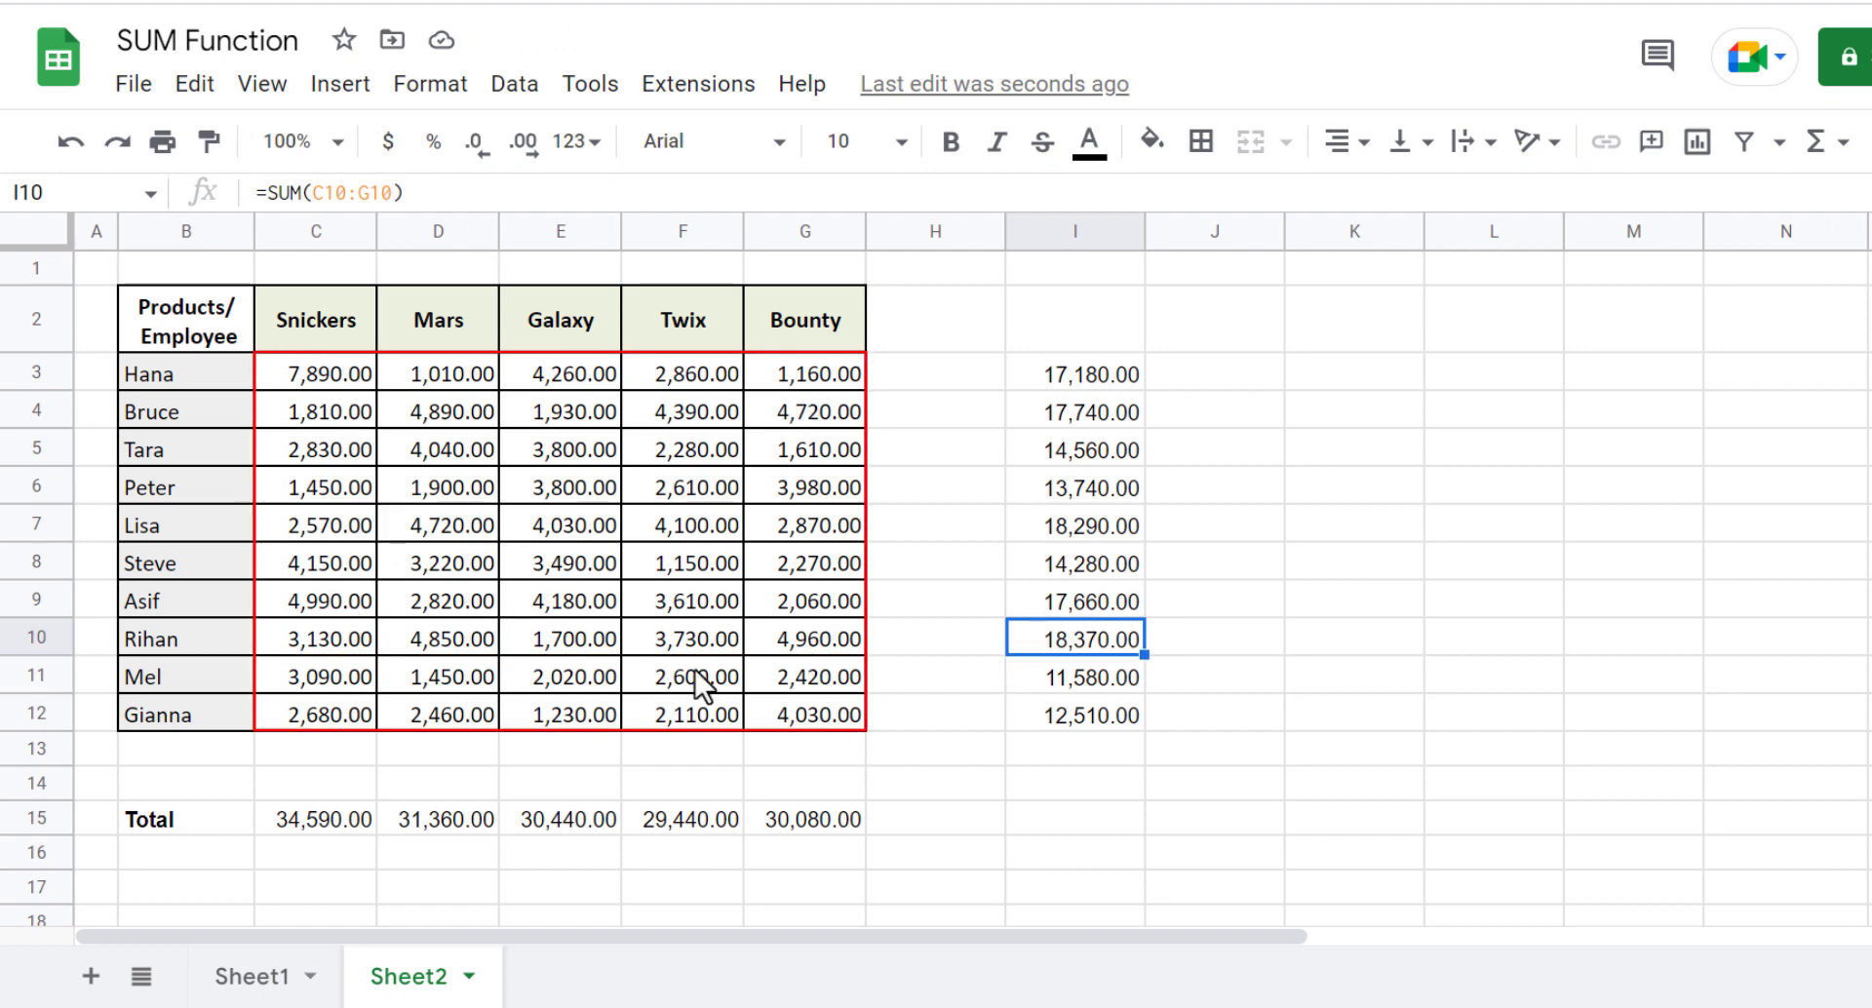
- Enter a SUM formula in cell K8 that totals the whole sales table over the range C3:G12
{"action": "left_click", "coordinate": [1348, 562]}
{"action": "type", "text": "="}
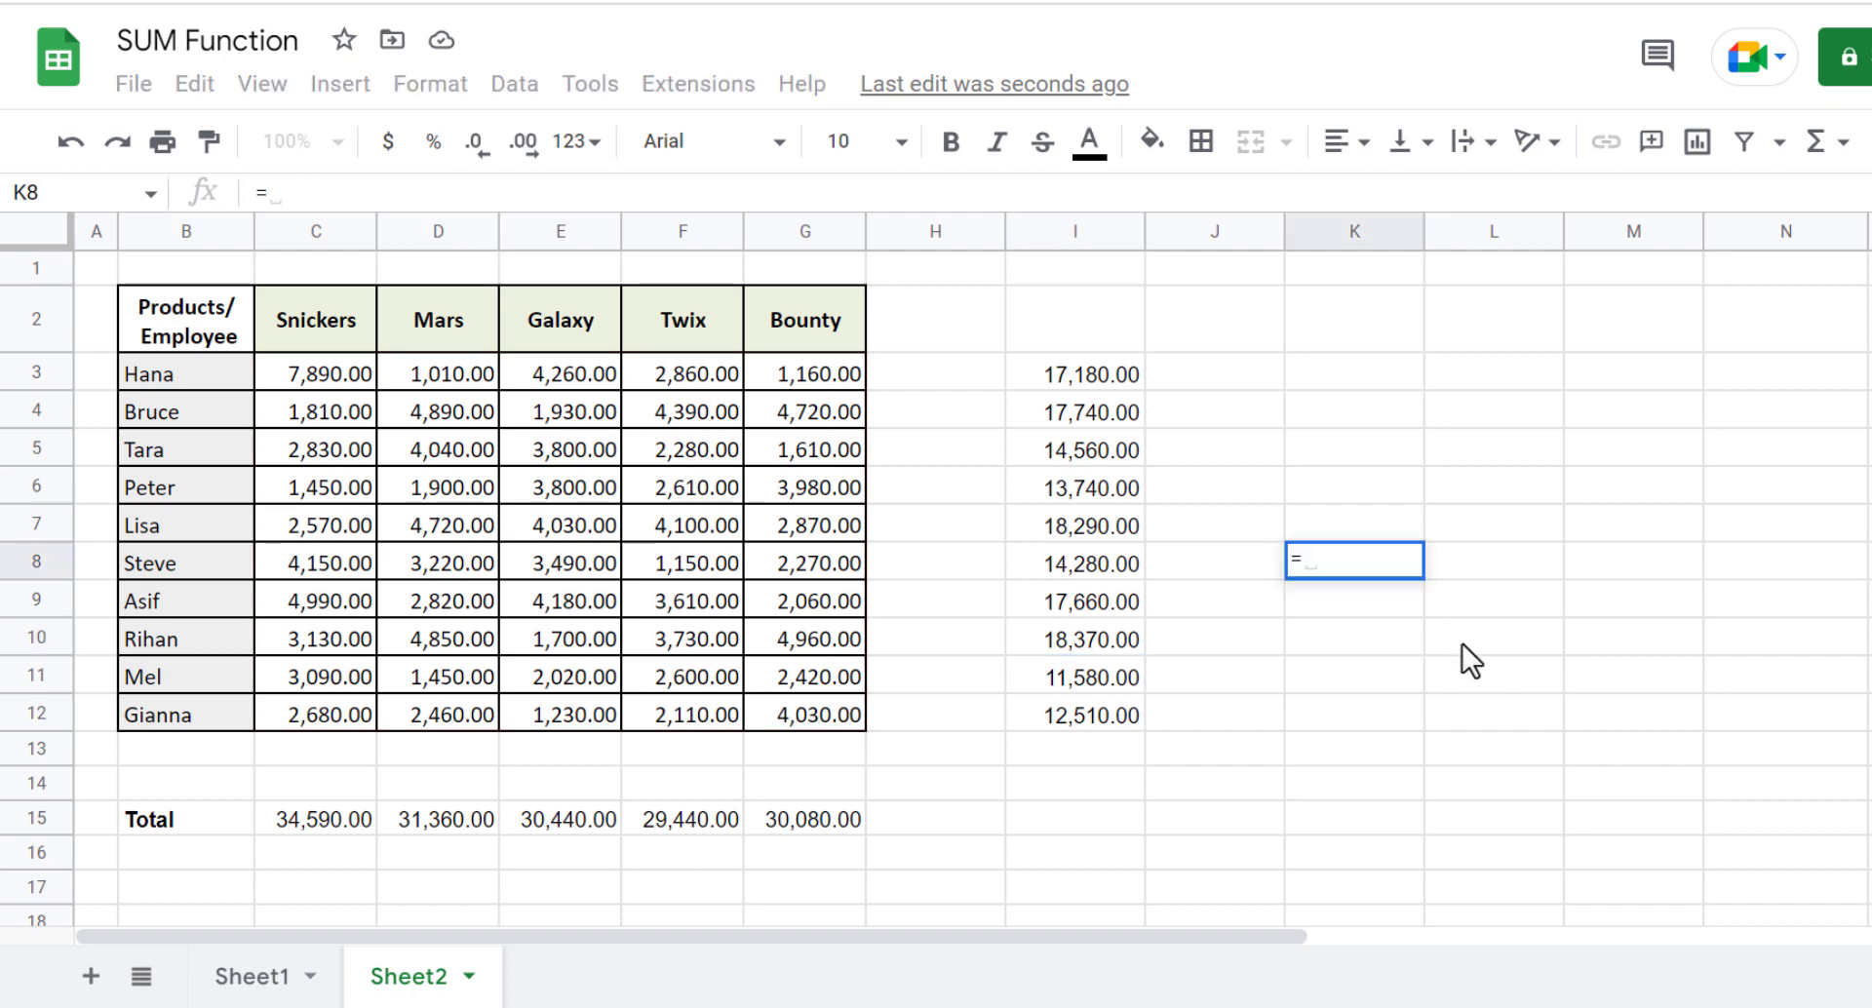
{"action": "type", "text": "SUM("}
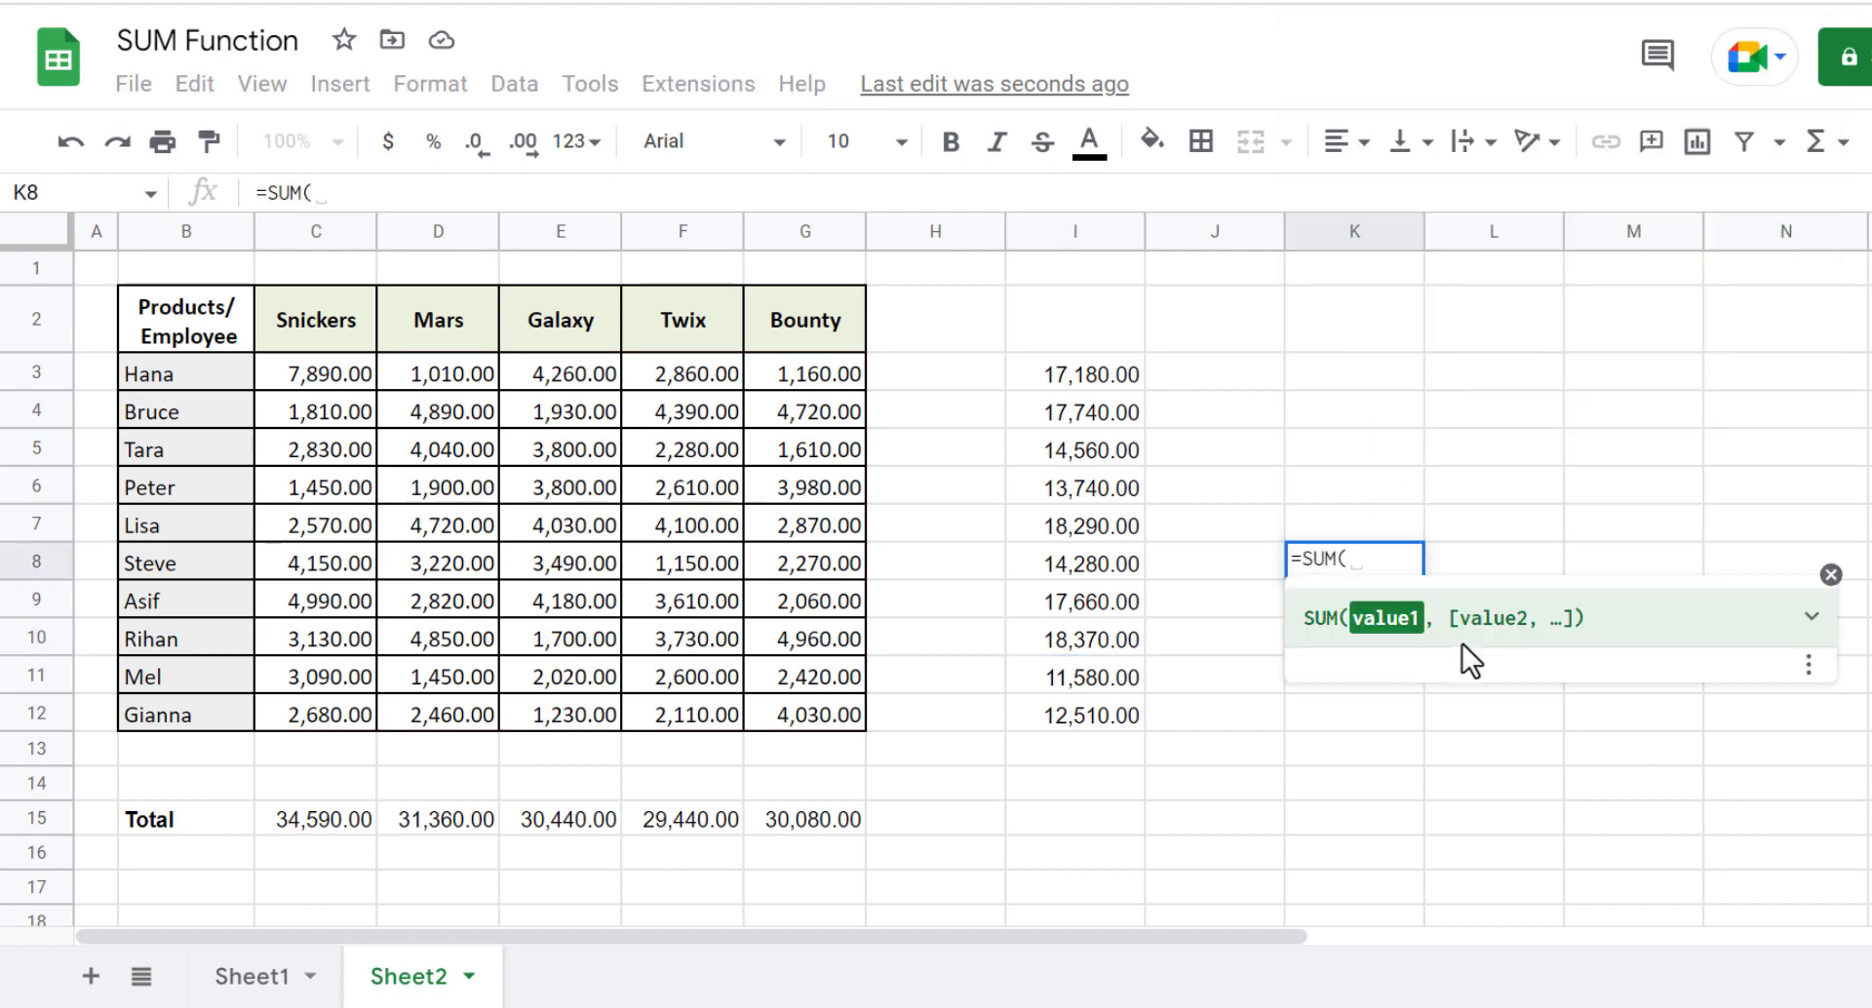
{"action": "left_click_drag", "start_coordinate": [314, 380], "coordinate": [819, 718]}
{"action": "key", "text": "Return"}
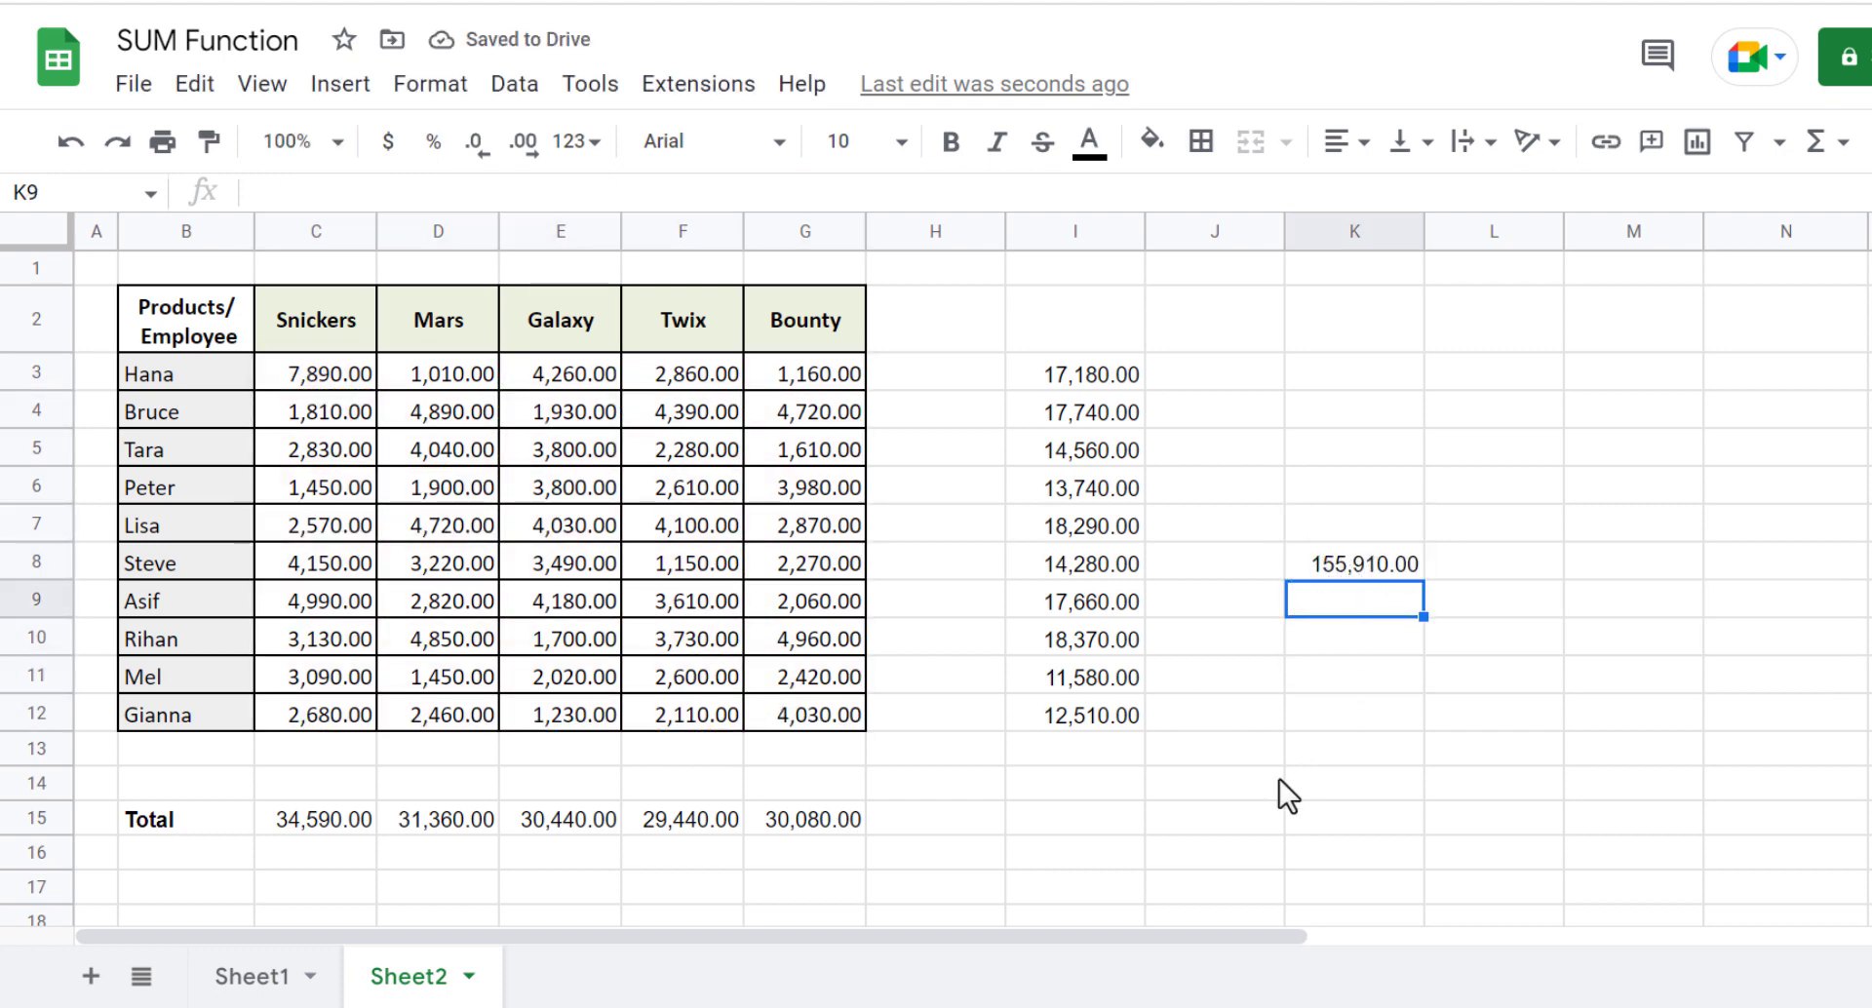
- Add up the employee row totals in cell I15 with a SUM formula over the range I3:I12
{"action": "left_click", "coordinate": [1065, 825]}
{"action": "type", "text": "="}
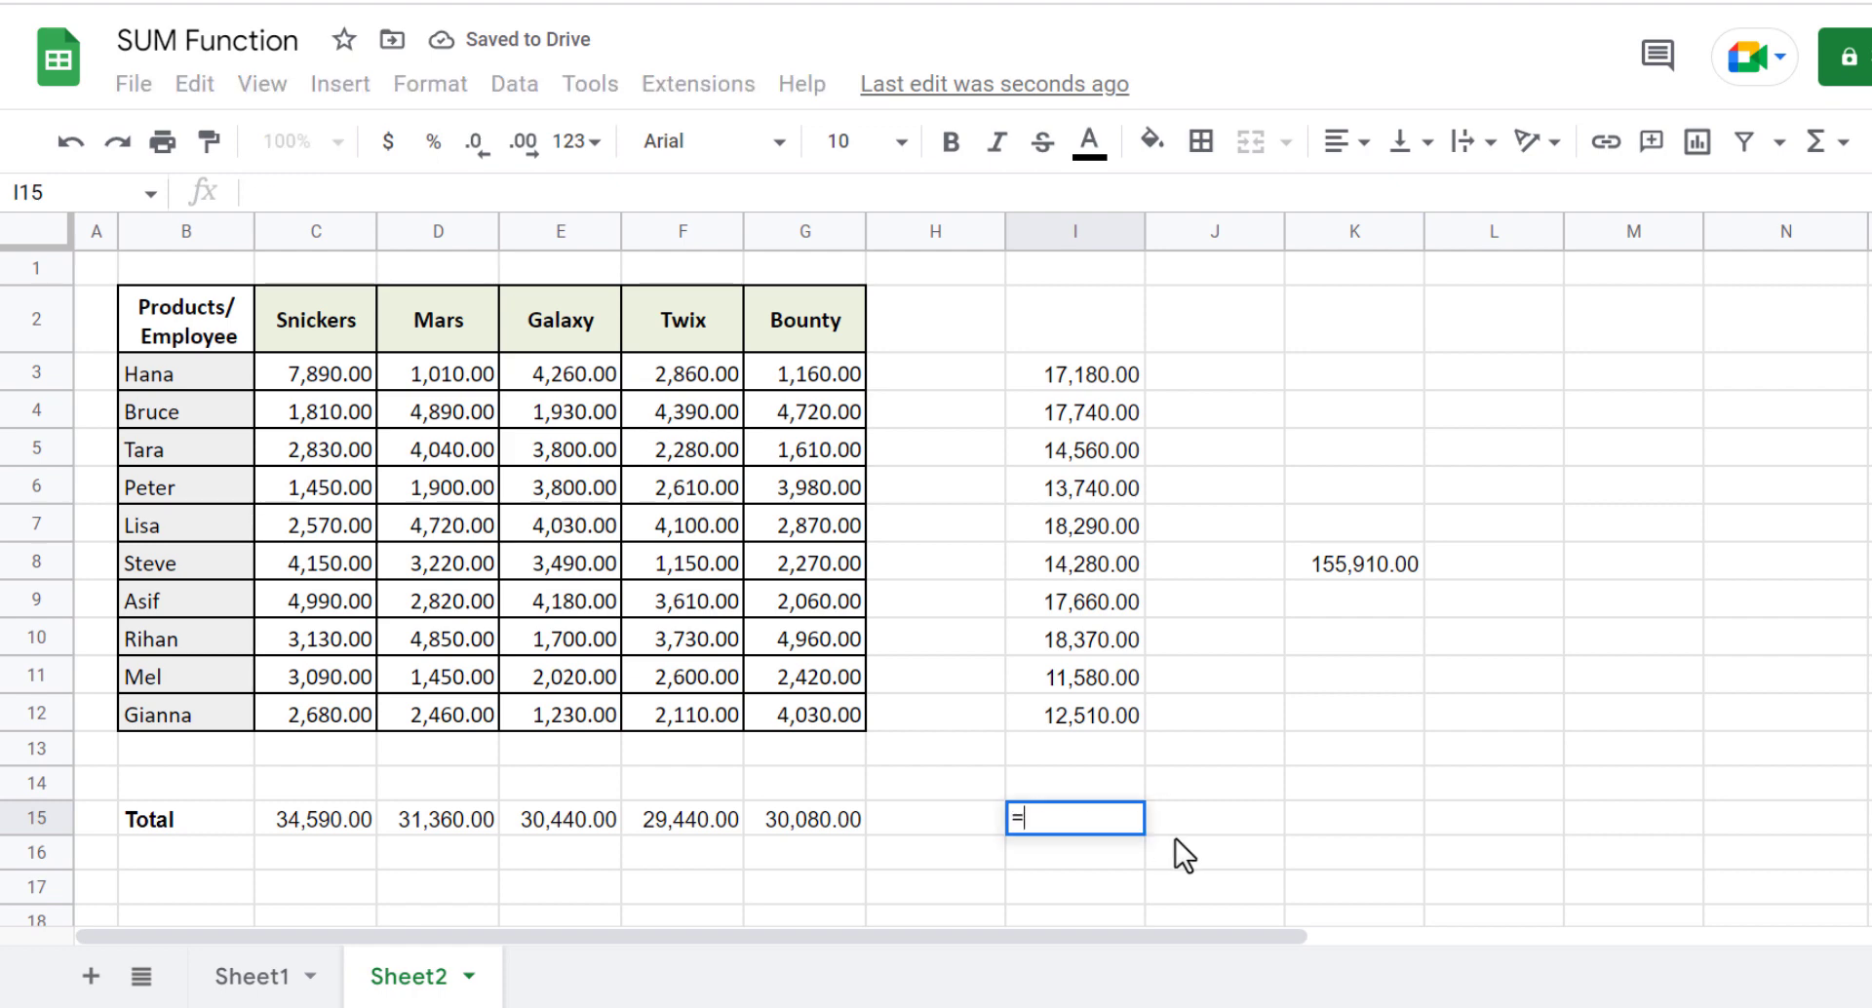
{"action": "type", "text": "SUM("}
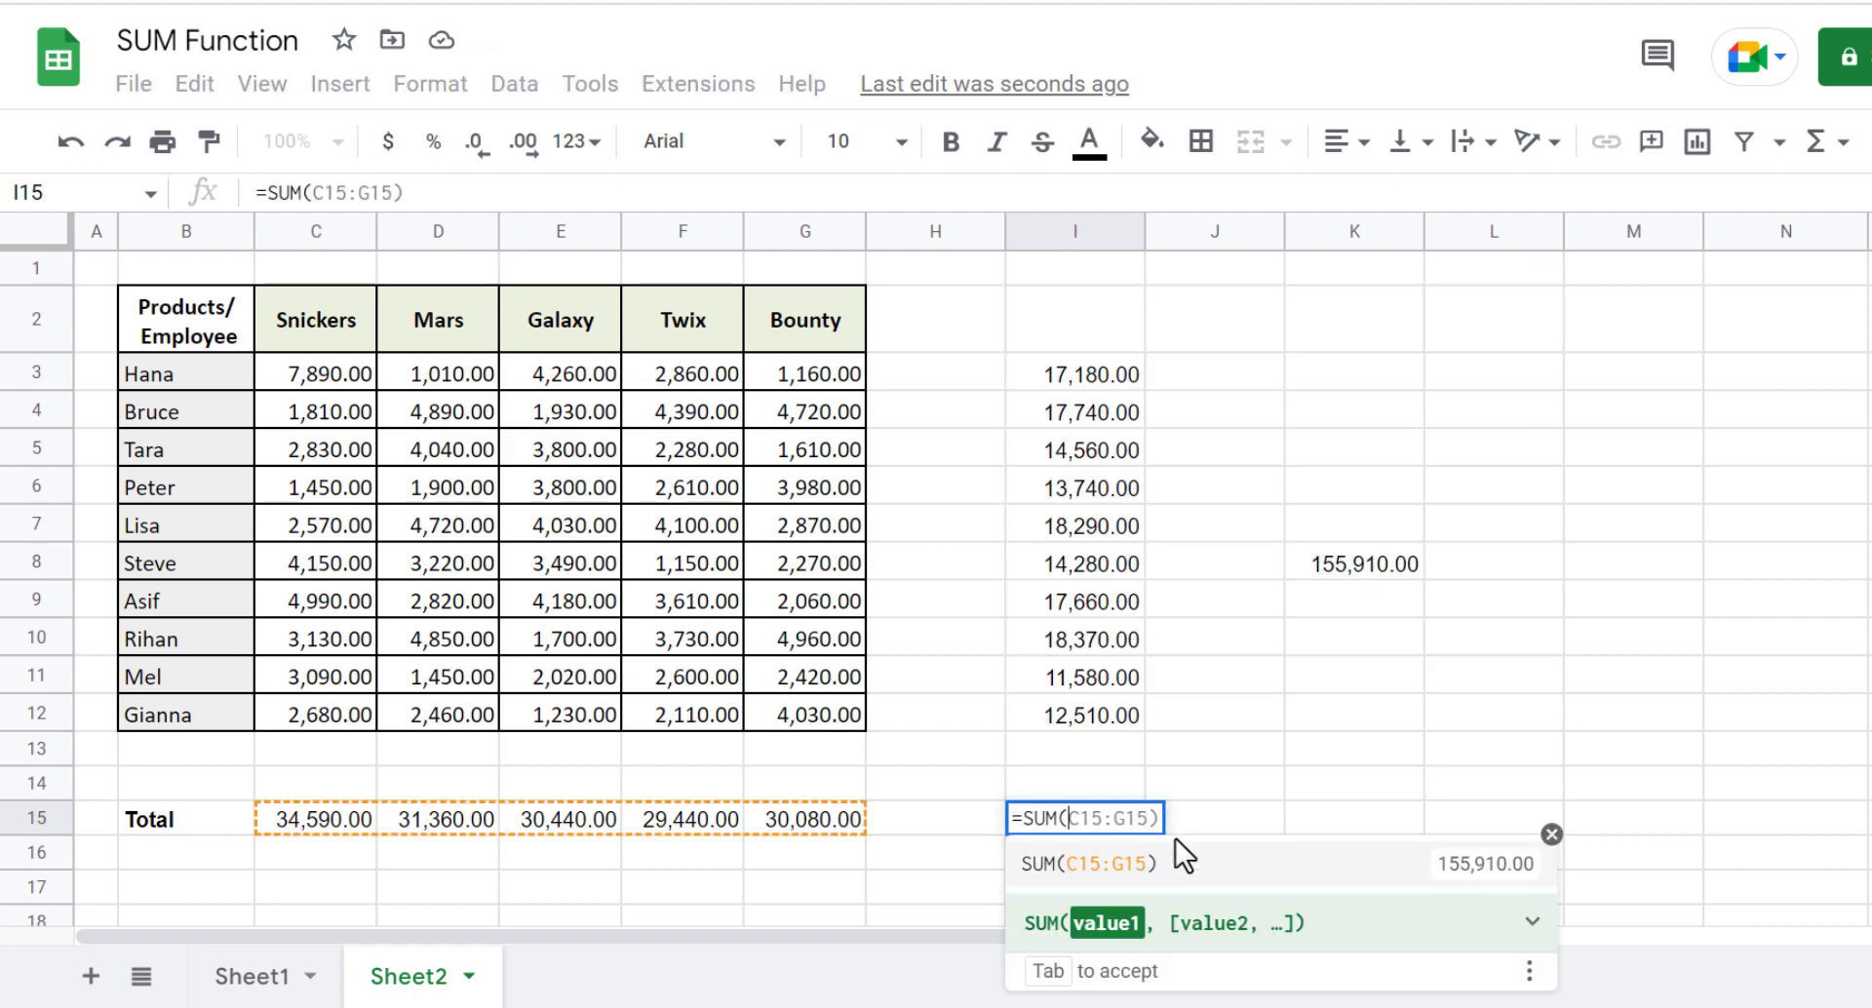
{"action": "left_click_drag", "start_coordinate": [1065, 382], "coordinate": [1086, 709]}
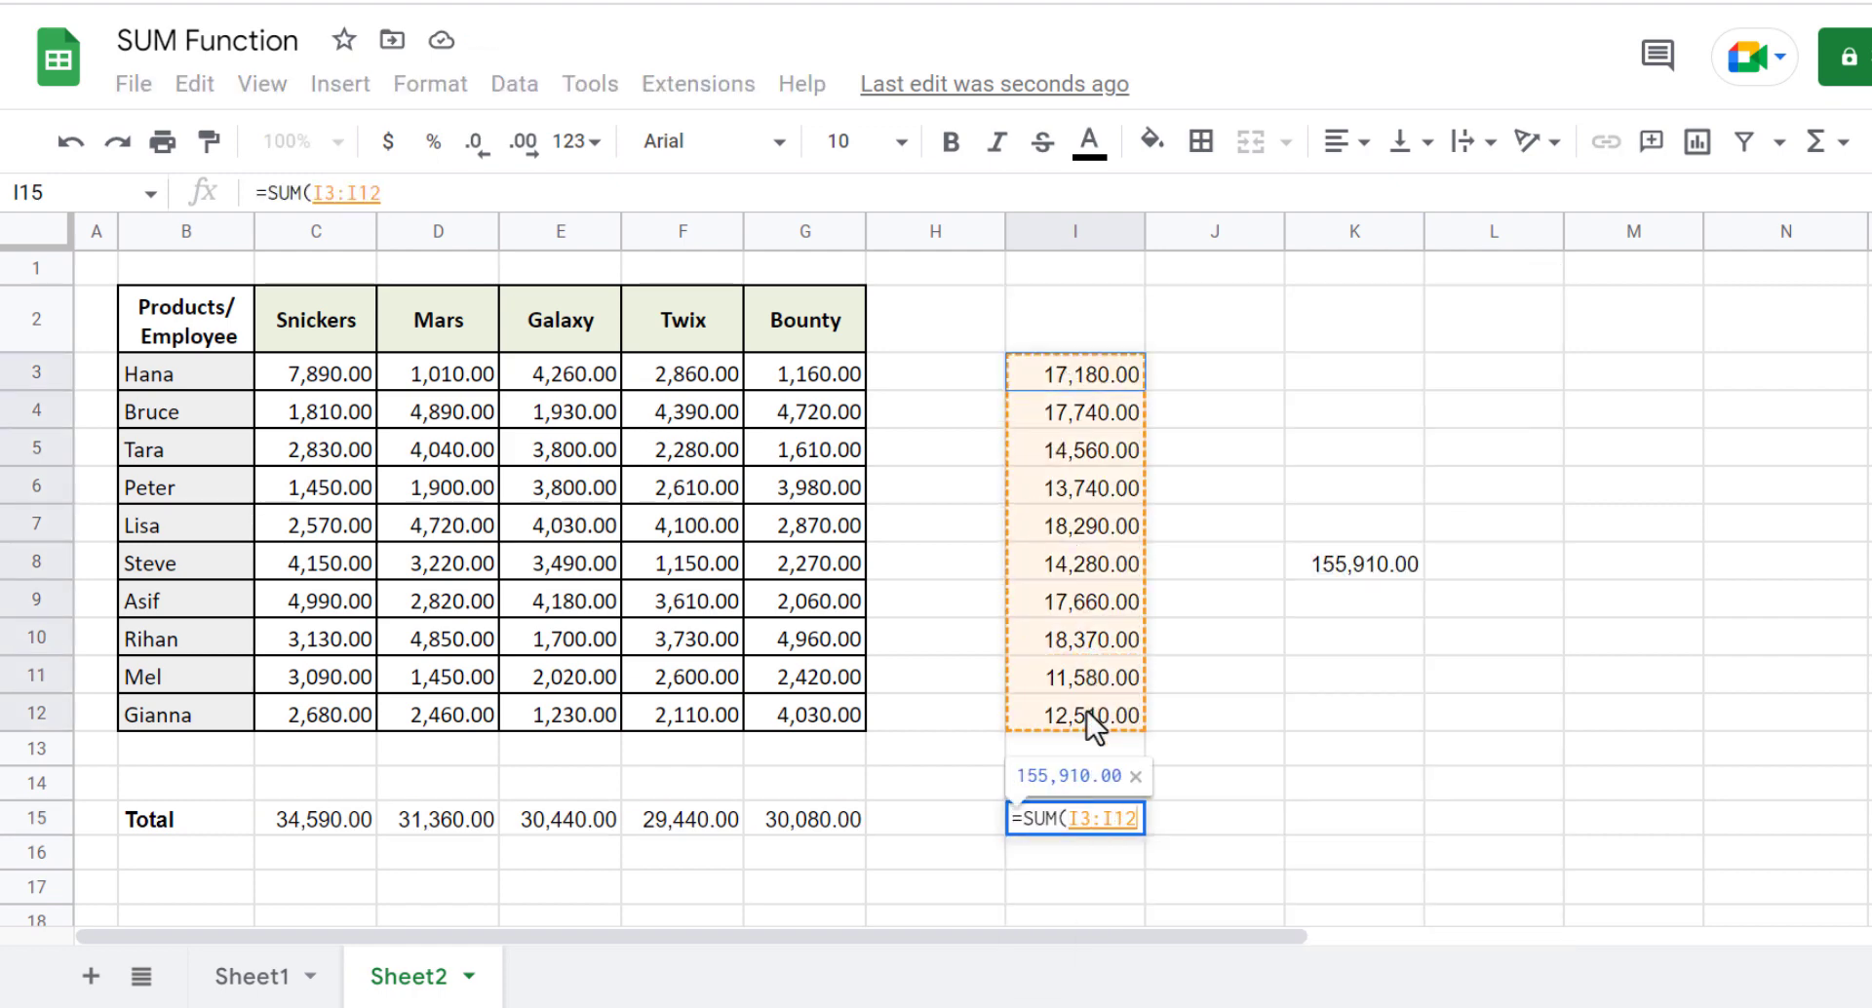
{"action": "key", "text": "Return"}
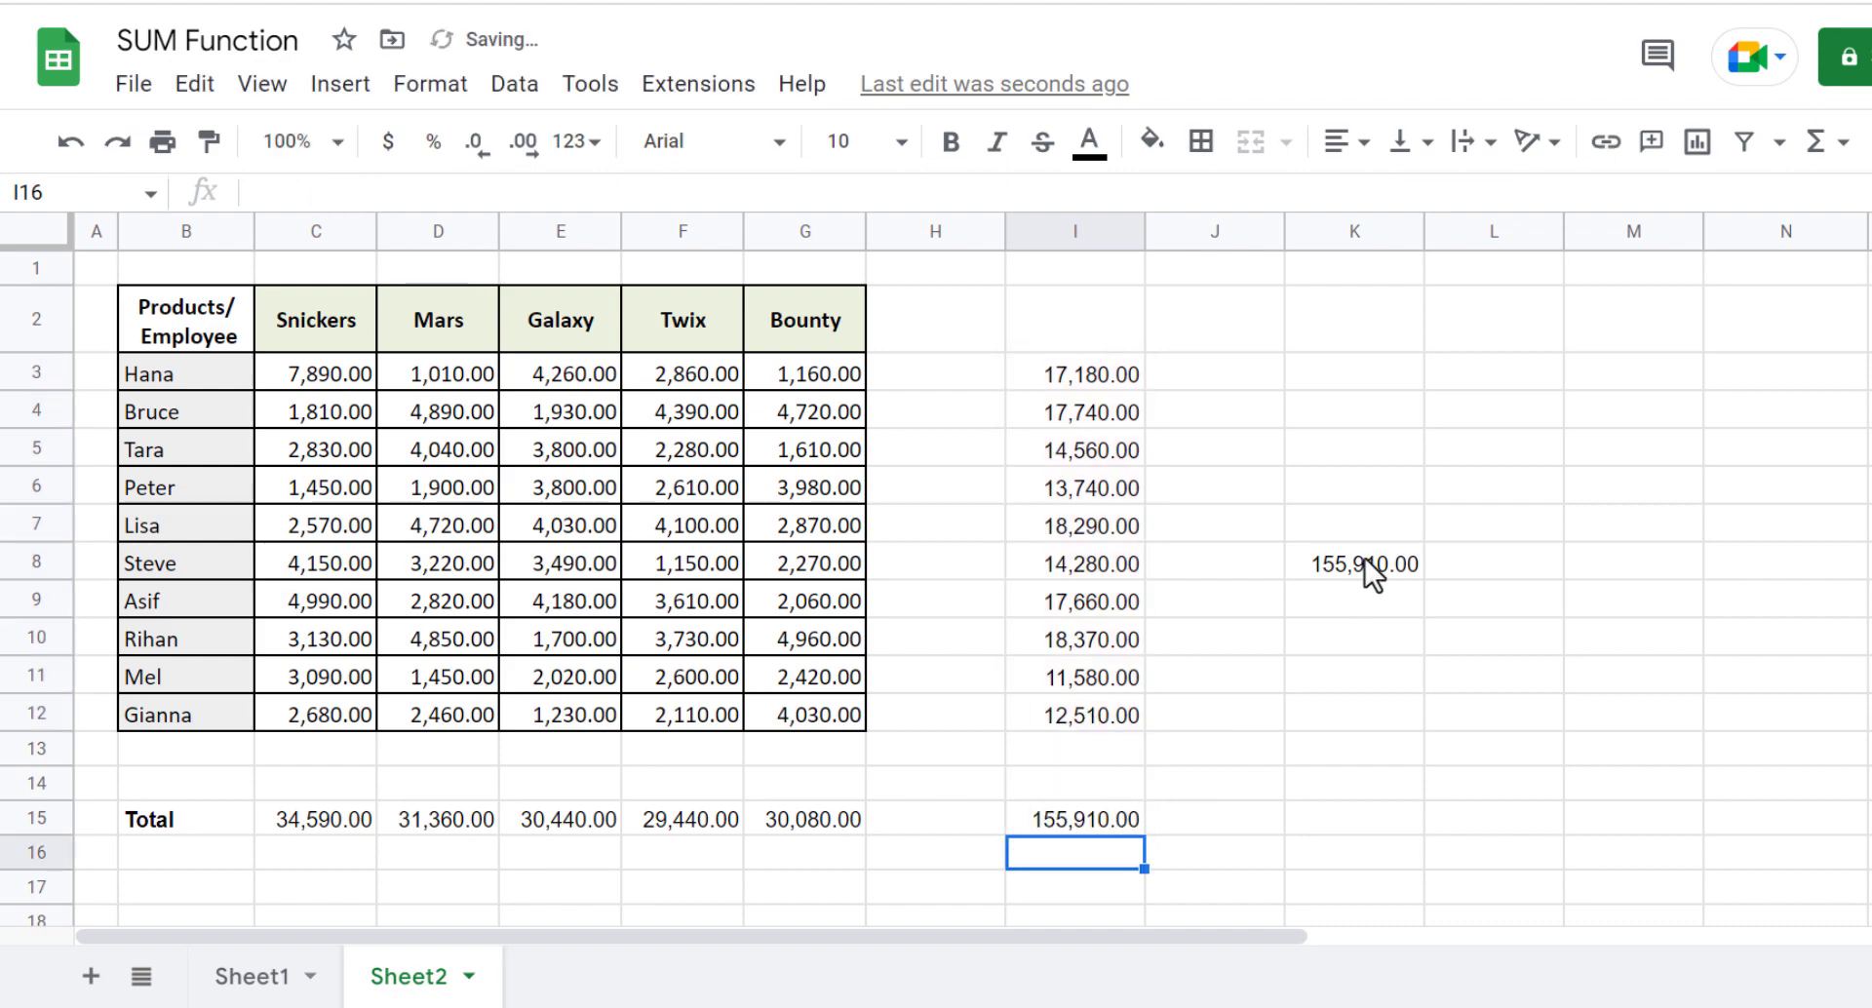